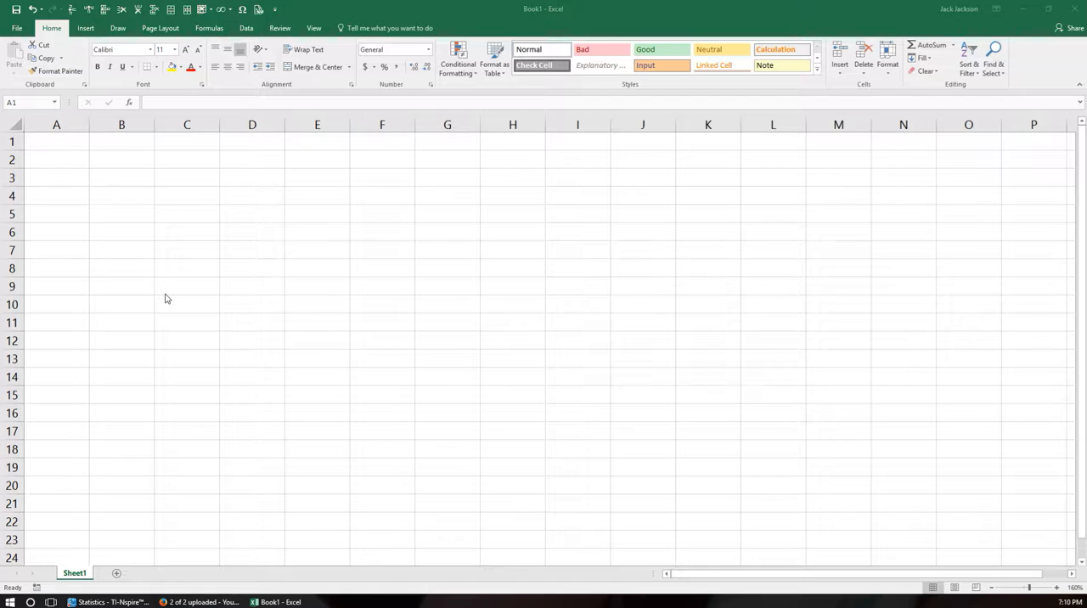
Set the Insert Function category to Statistical for cell B2 and close the dialog without inserting a function.
click(119, 163)
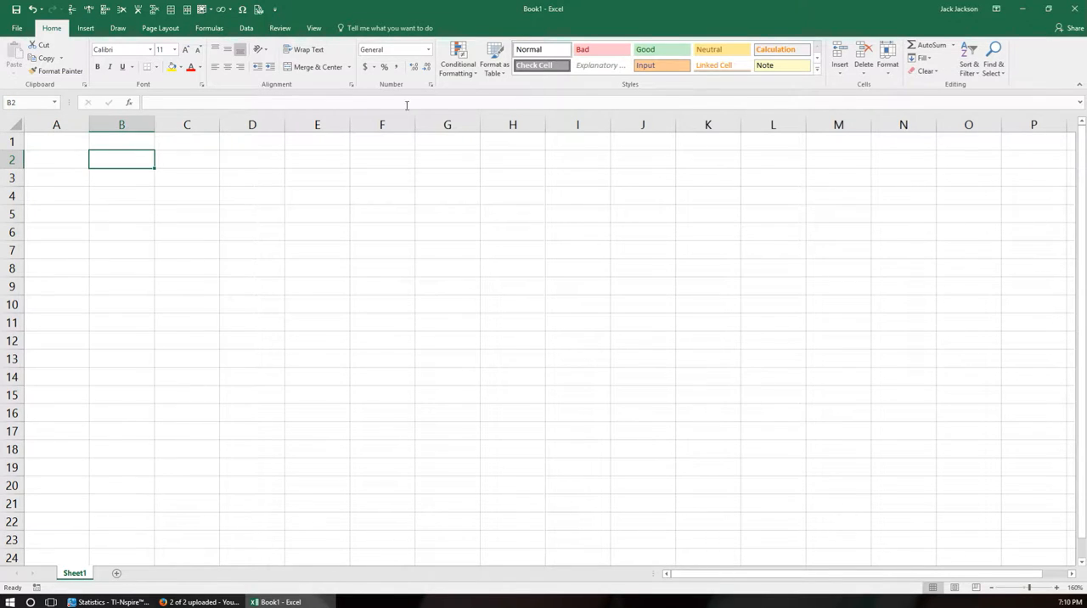
click(130, 105)
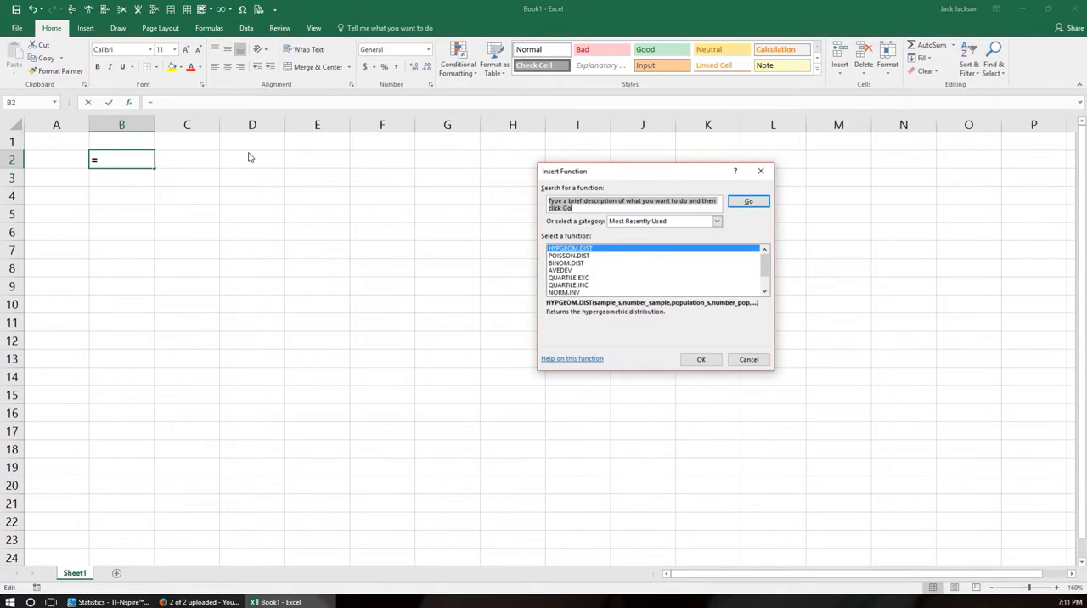
drag(604, 179, 327, 160)
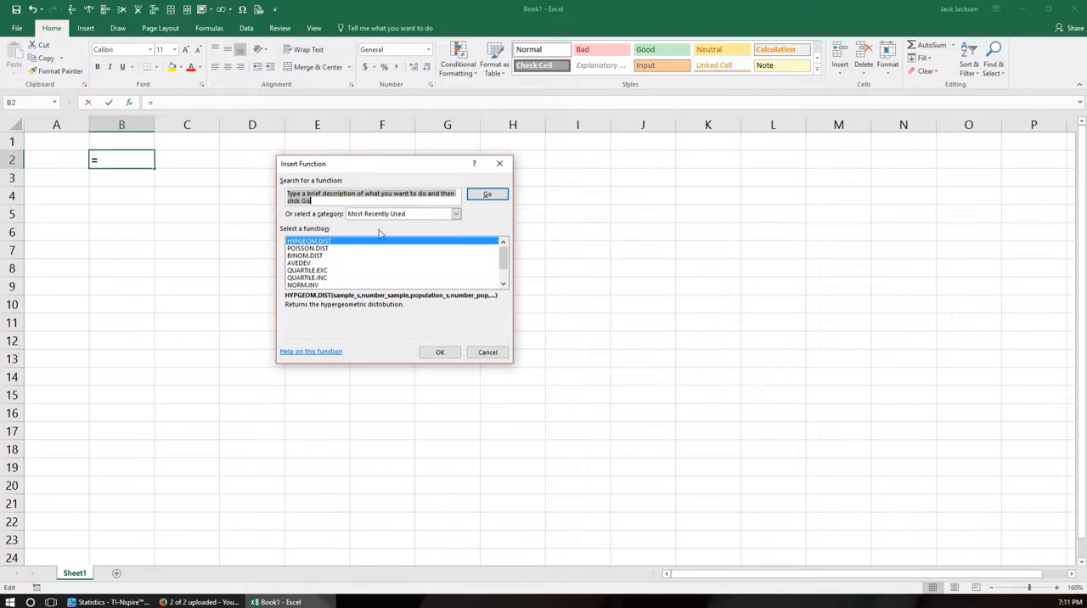
click(456, 215)
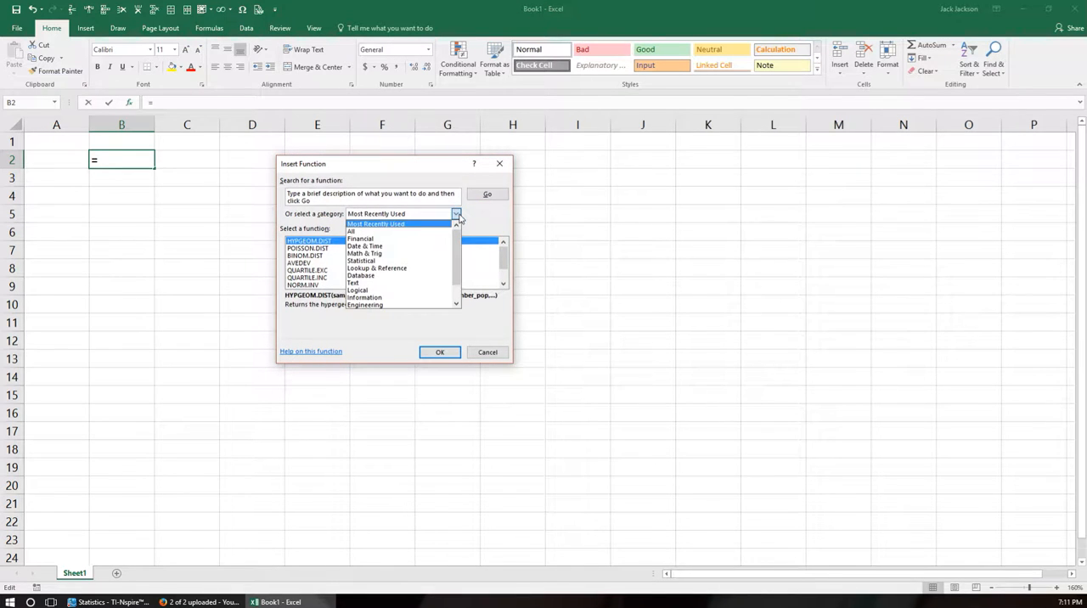
click(361, 261)
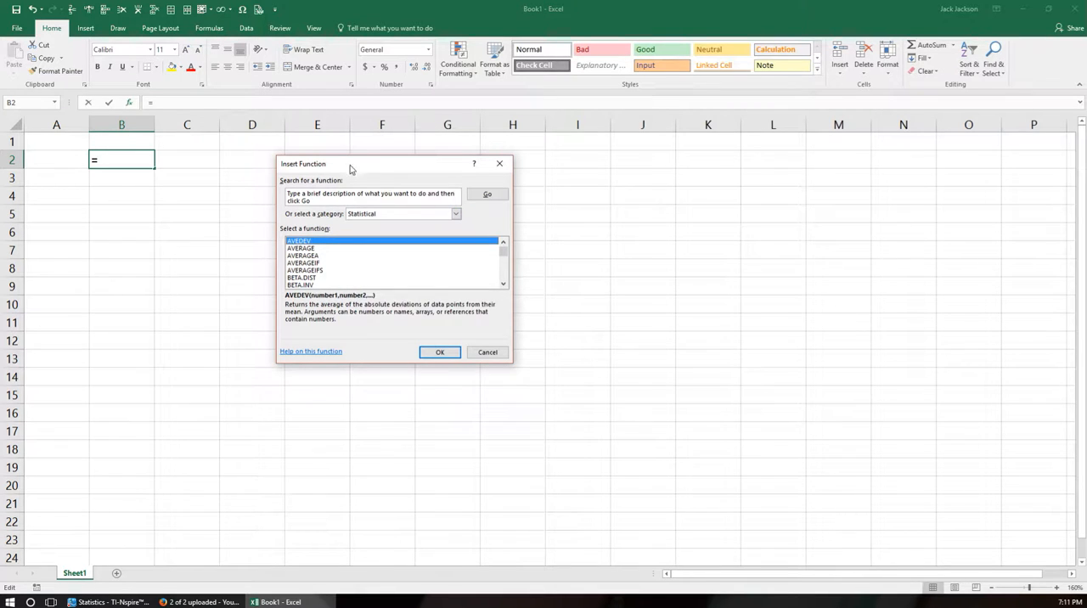
drag(359, 170, 326, 239)
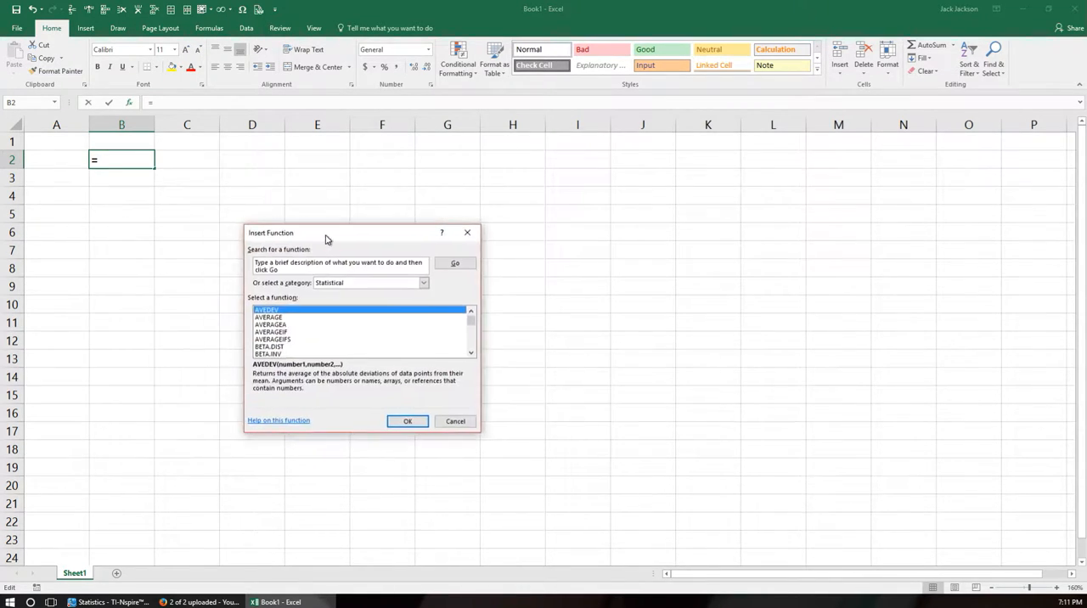
click(455, 422)
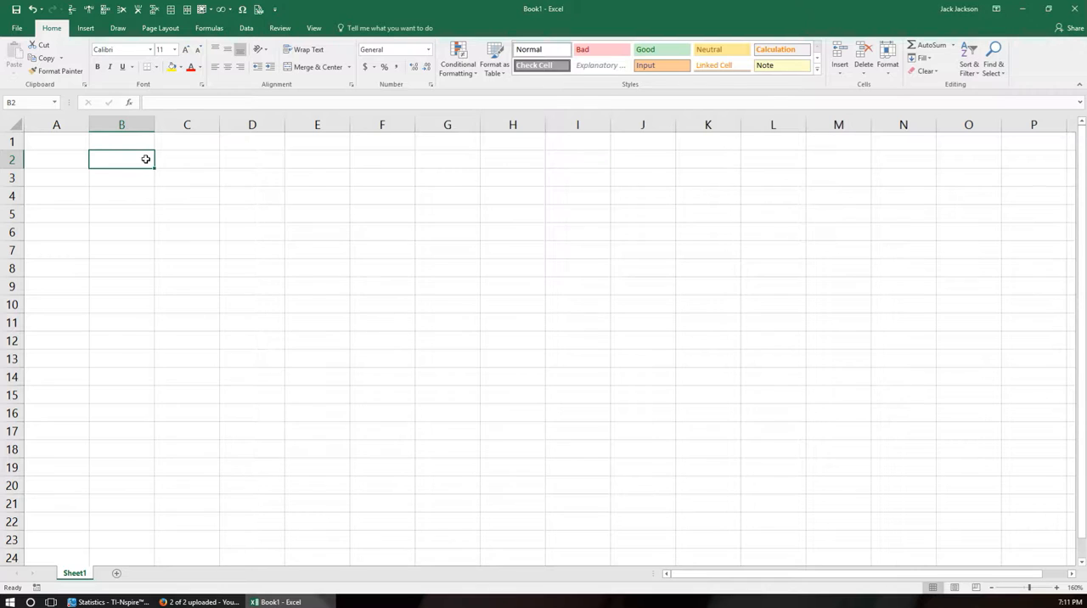
Enter the values 2, 5, 8, 9, 11 and 12 in cells B2 to B7.
text(2)
key(Return)
text(5)
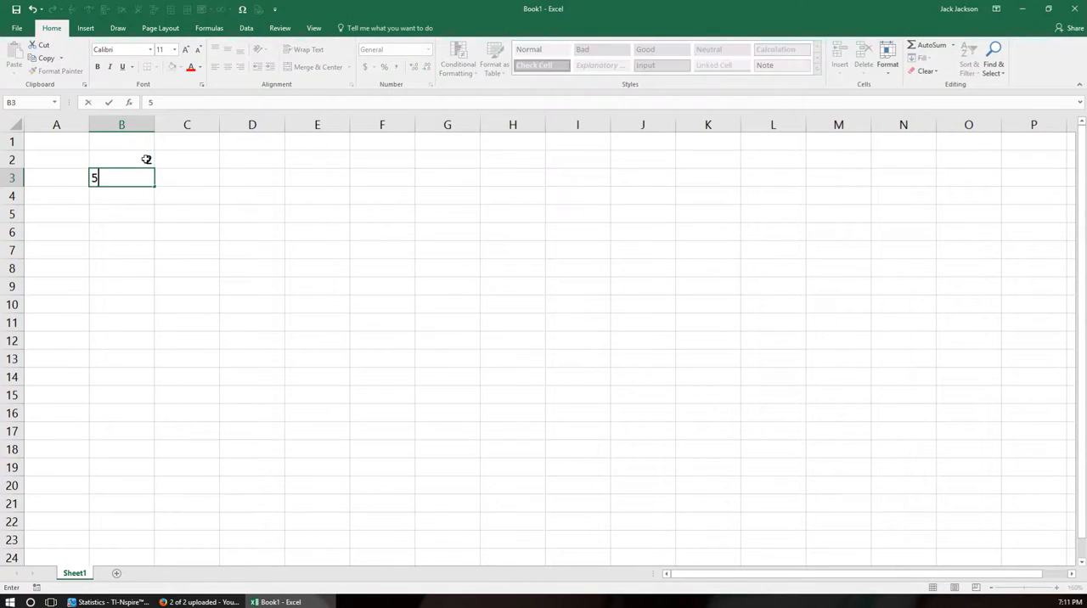
key(Return)
text(8)
key(Return)
text(9)
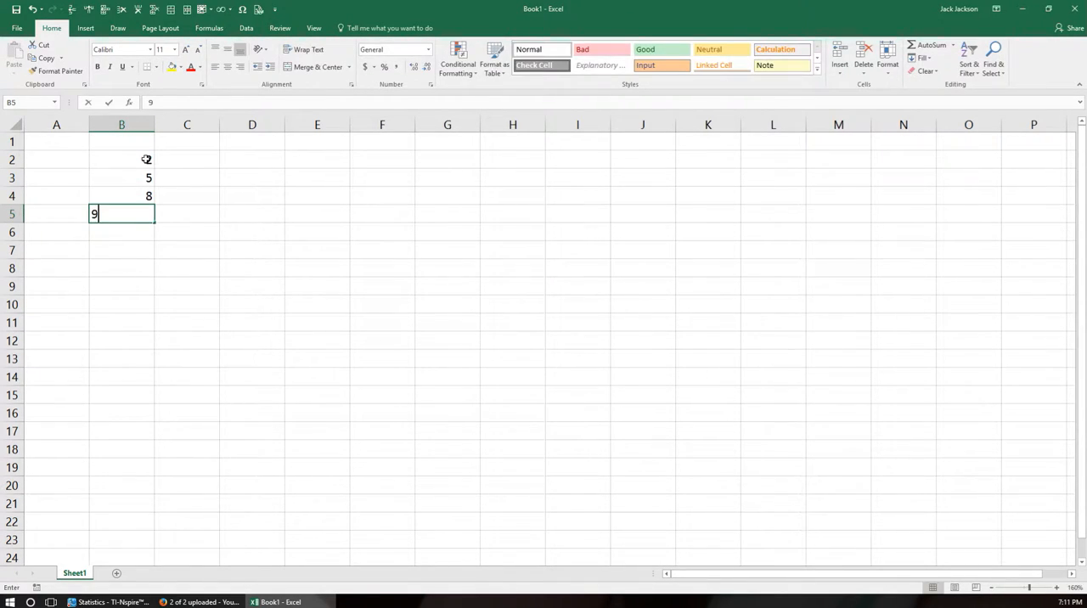
key(Return)
text(11)
key(Return)
text(12)
key(Return)
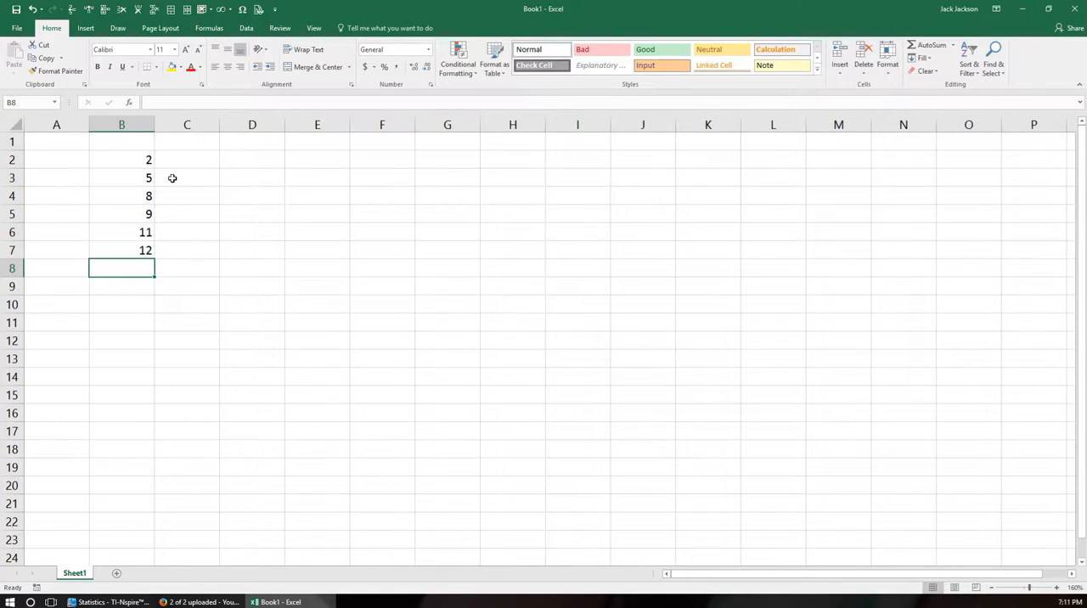
Calculate the average absolute deviation of B2:B7 in cell C10 with the AVEDEV function.
click(170, 305)
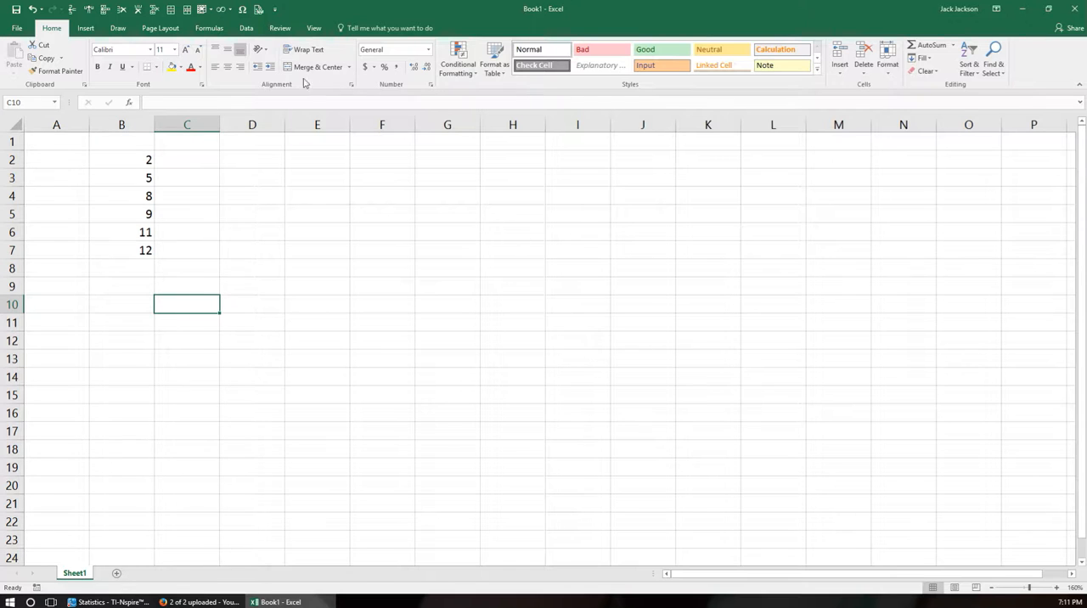
click(129, 103)
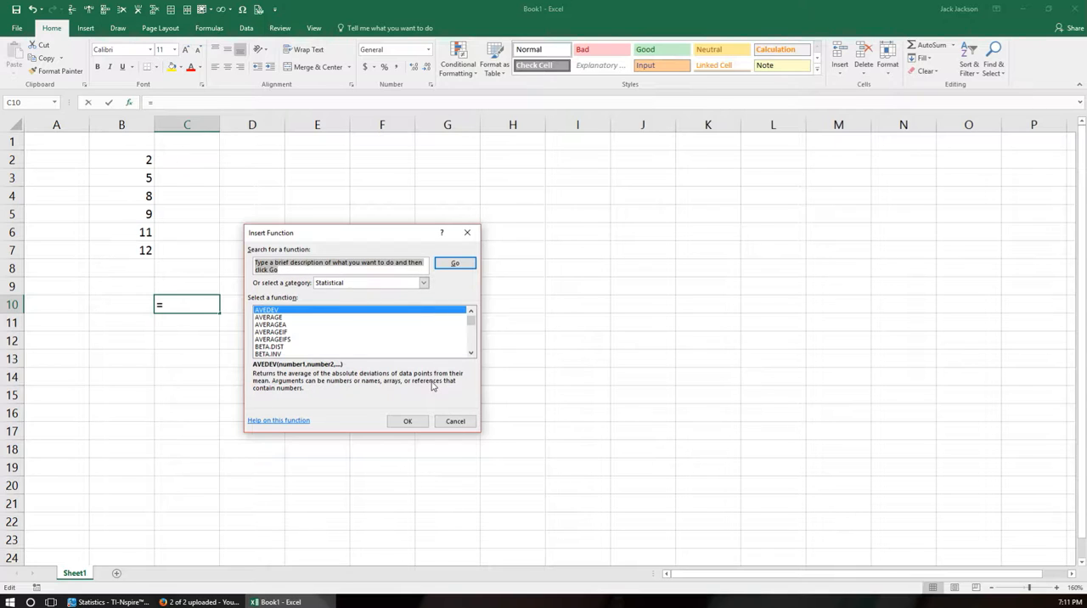
click(407, 422)
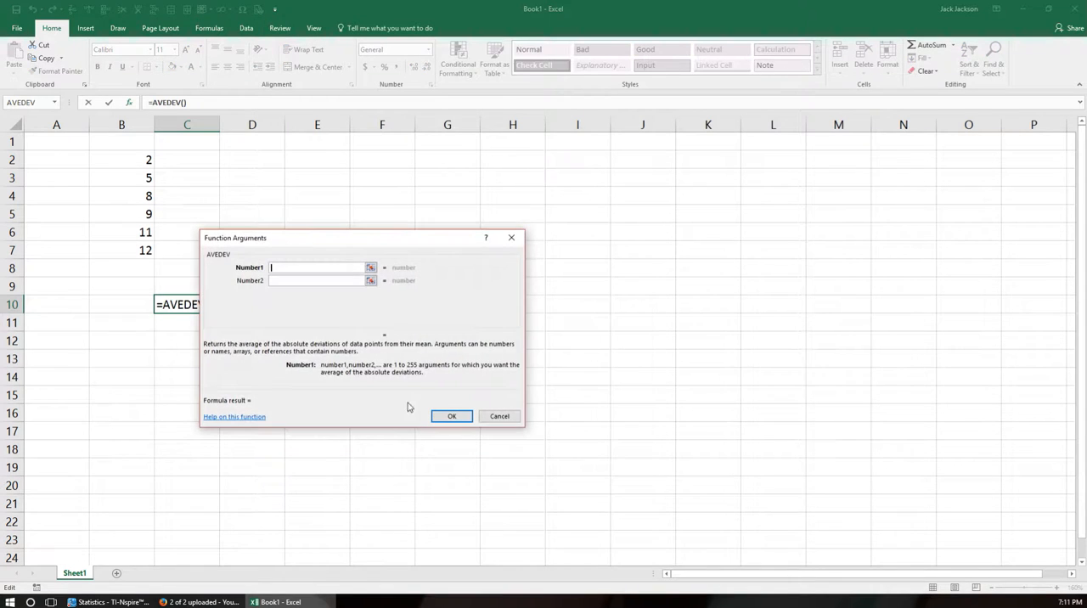
drag(364, 241, 566, 222)
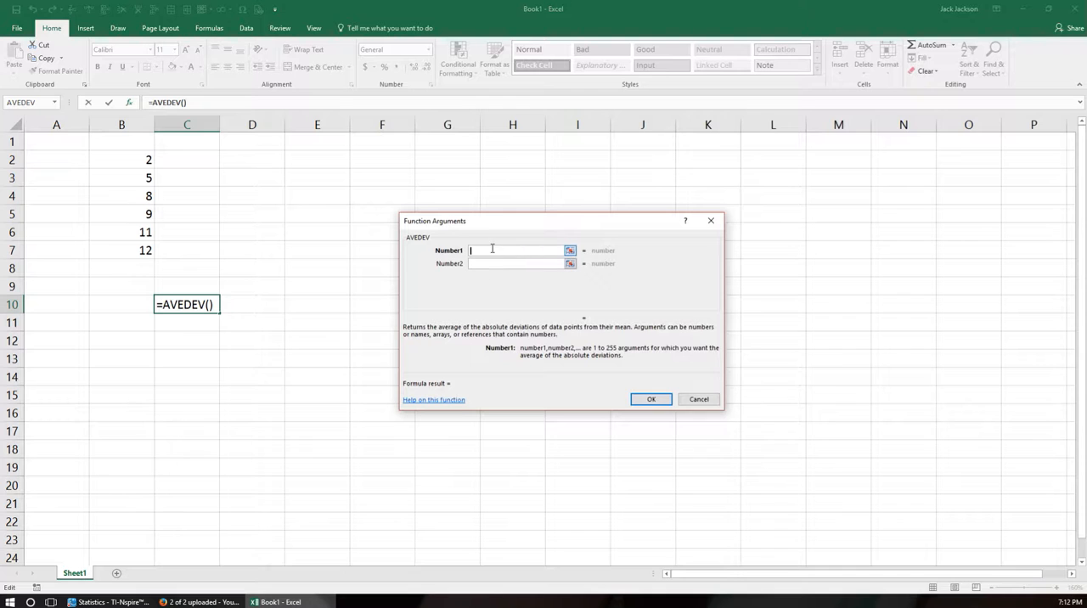
drag(151, 161, 146, 252)
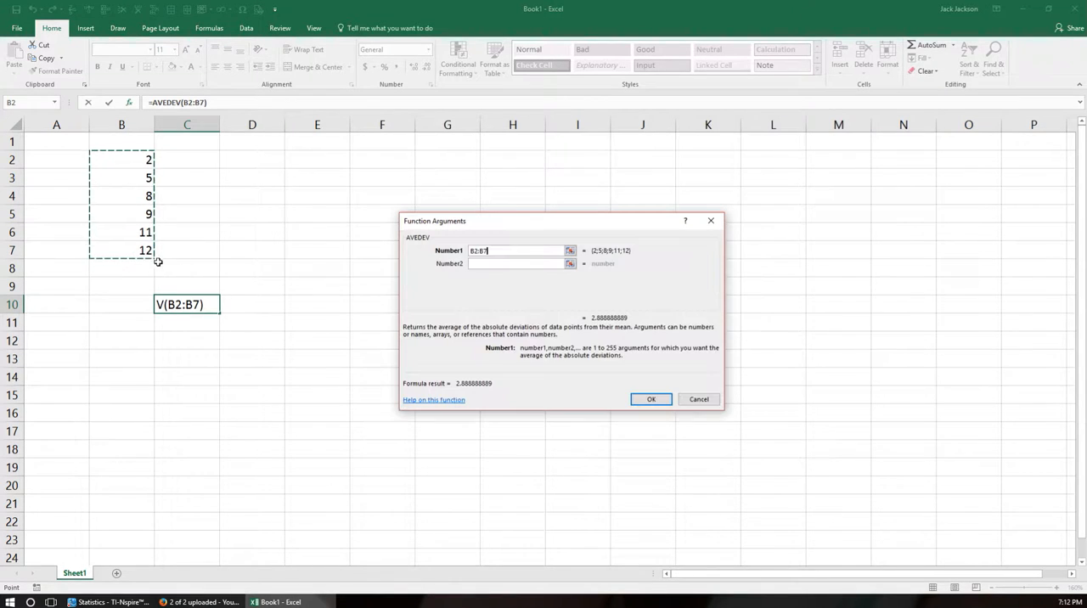
click(647, 402)
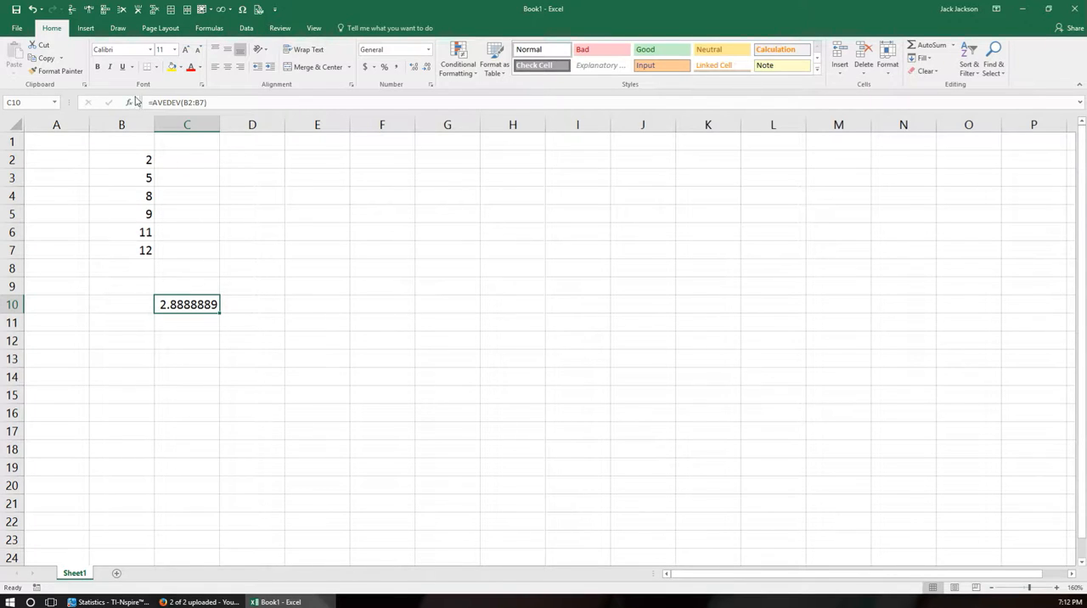
click(131, 104)
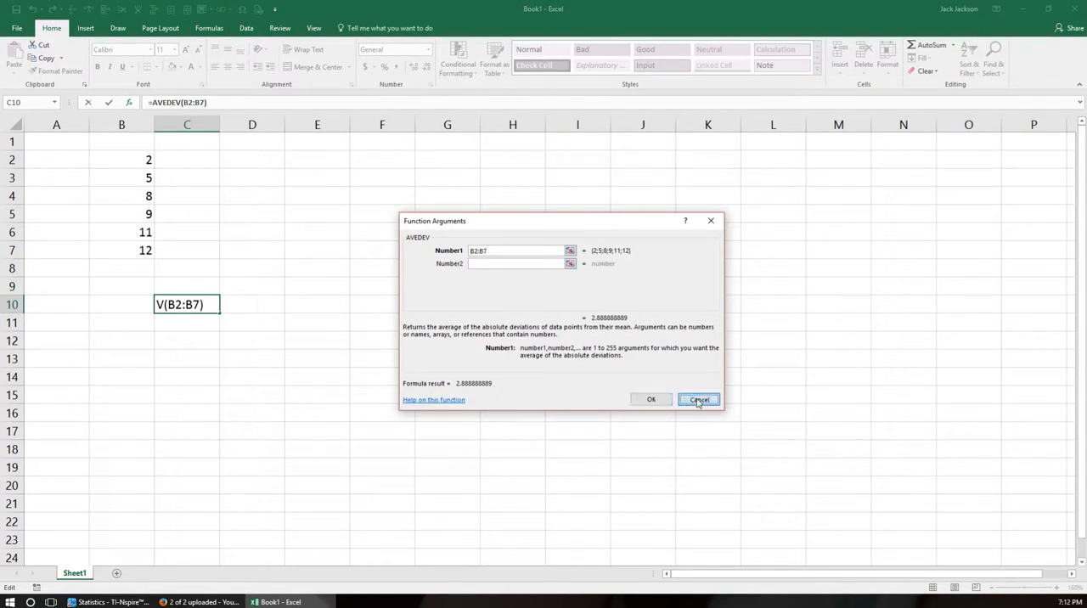
click(698, 399)
Calculate the mean of B2:B7 in cell D10 with the AVERAGE function.
click(259, 313)
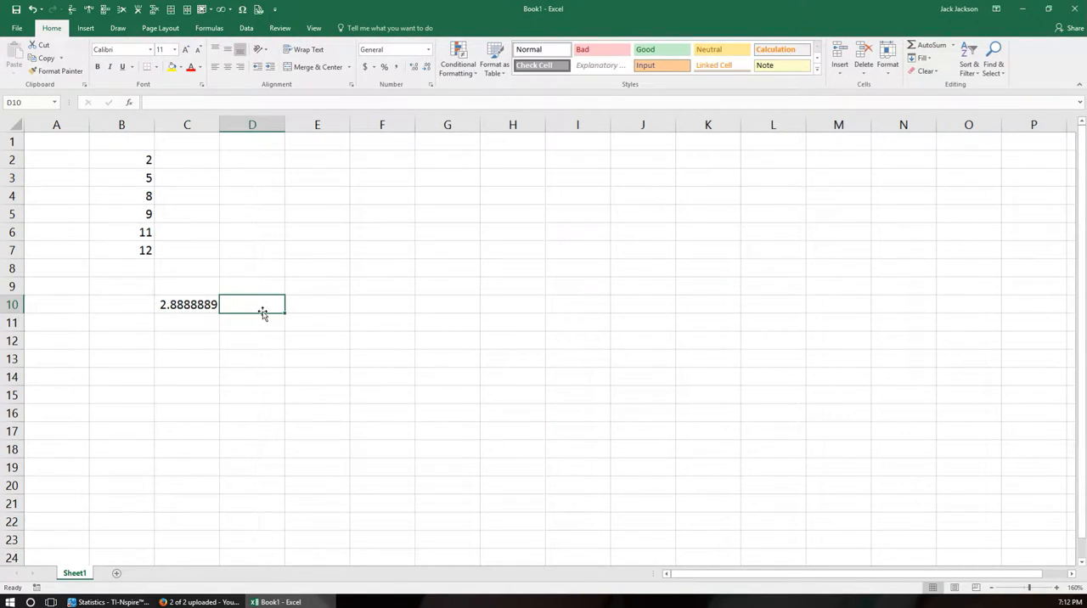
click(130, 104)
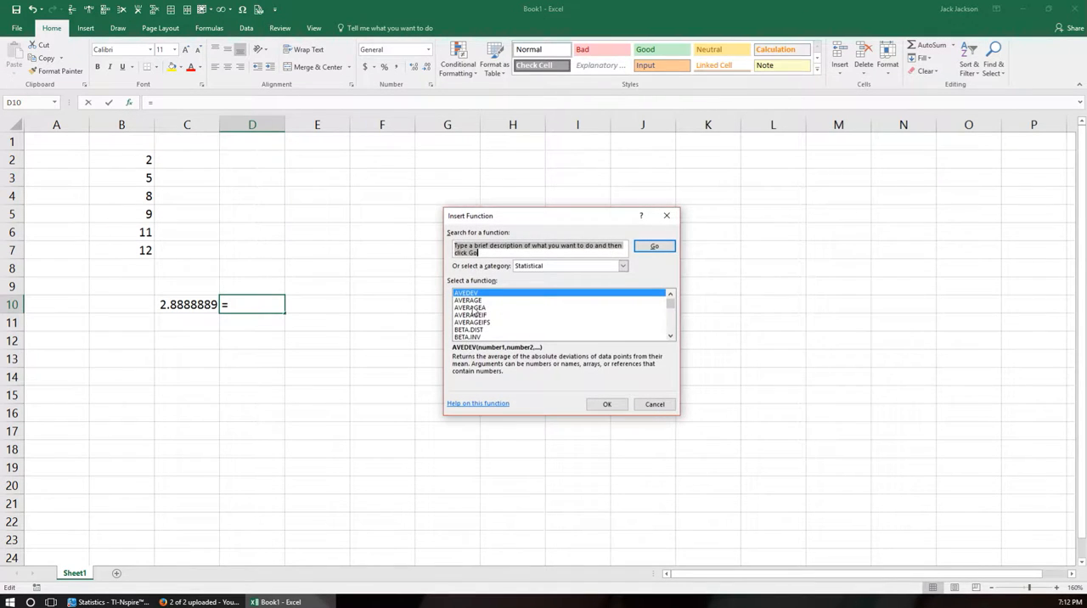
click(468, 301)
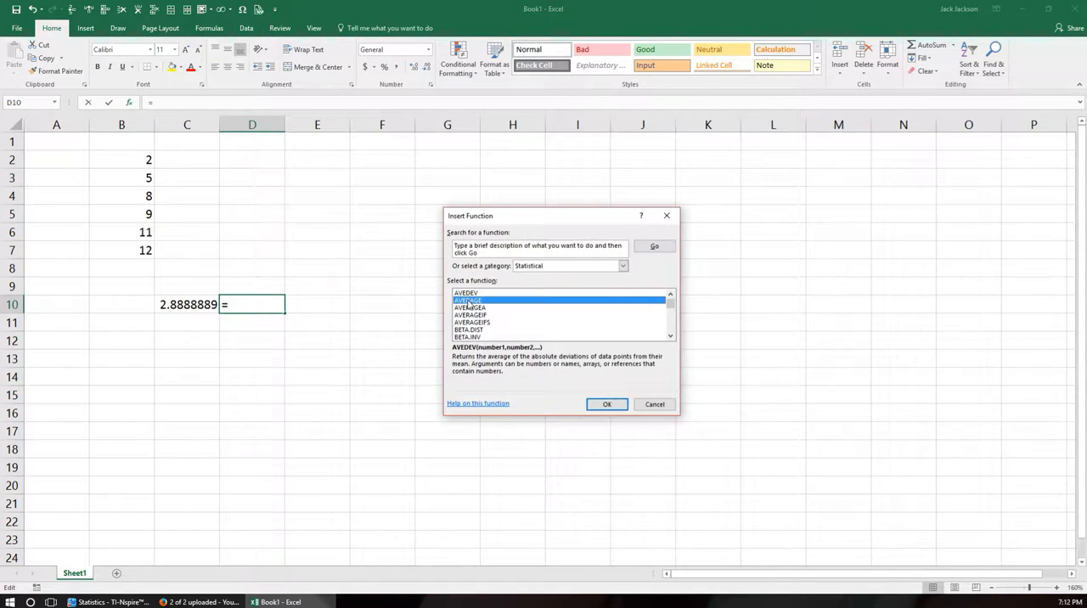
click(606, 405)
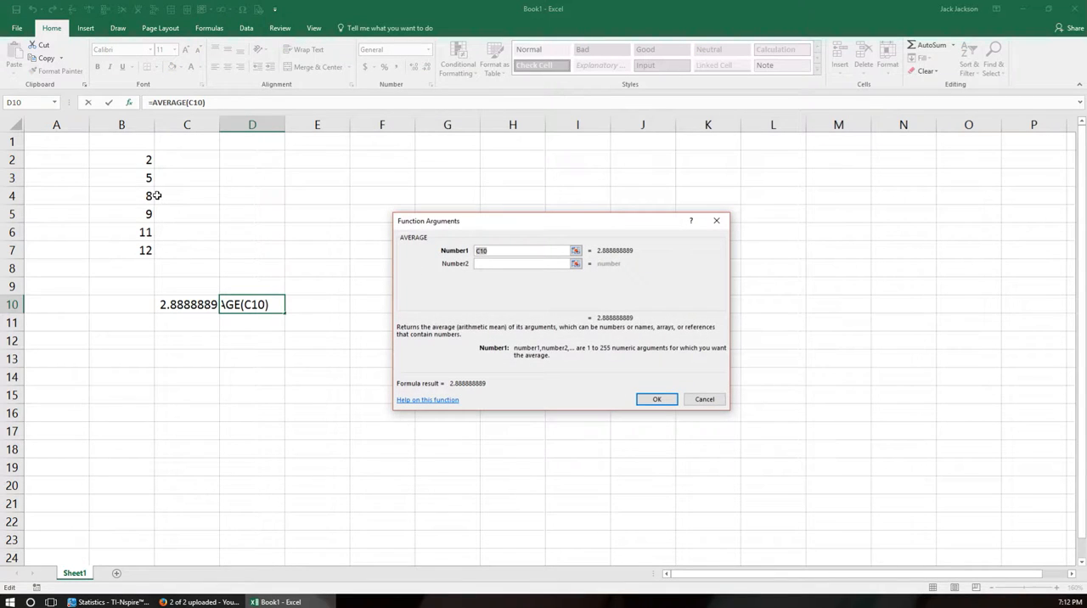
drag(148, 161, 151, 253)
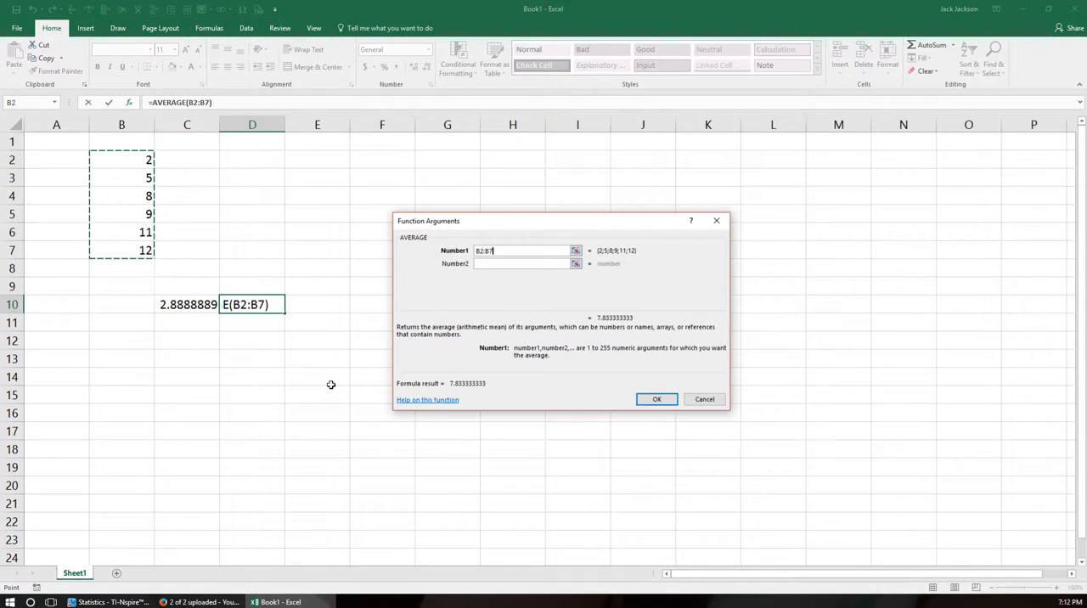
click(658, 400)
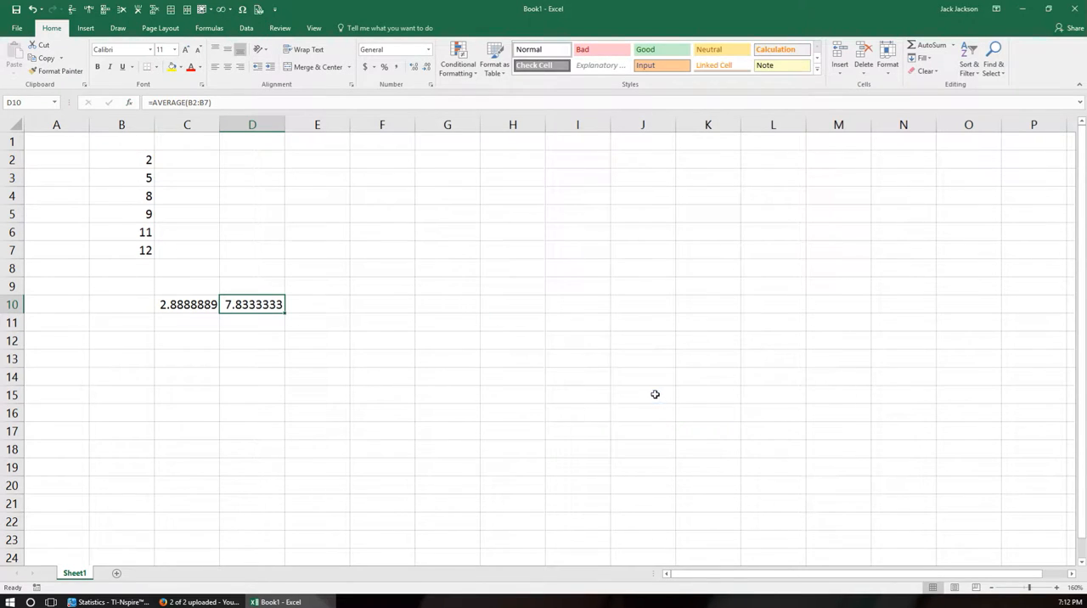
Insert the AVERAGE function in cell E10 with the suggested range C10:D10.
click(329, 306)
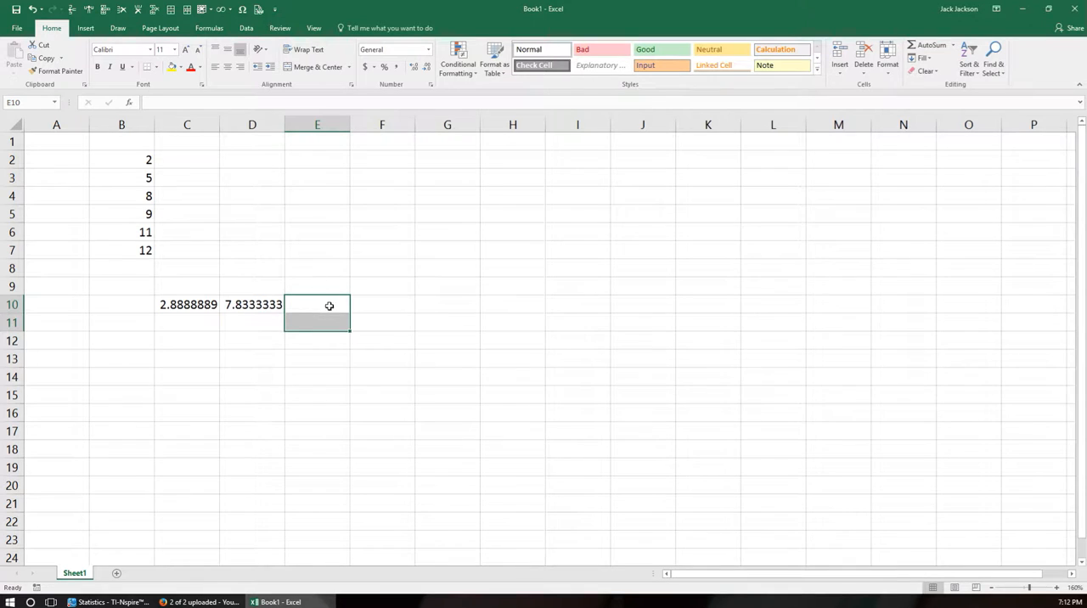
click(129, 102)
click(480, 301)
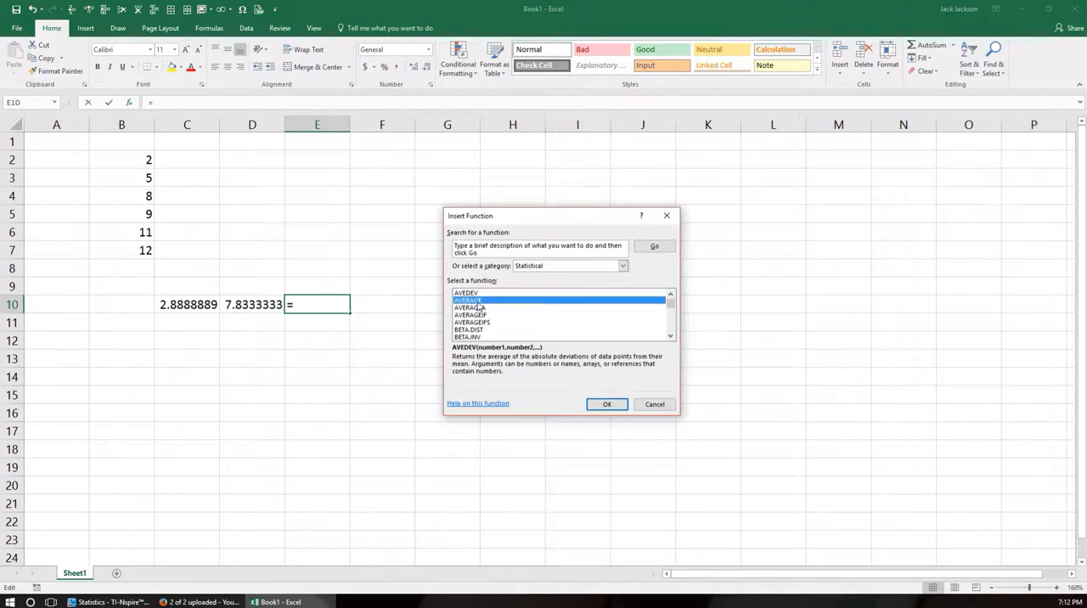
click(605, 404)
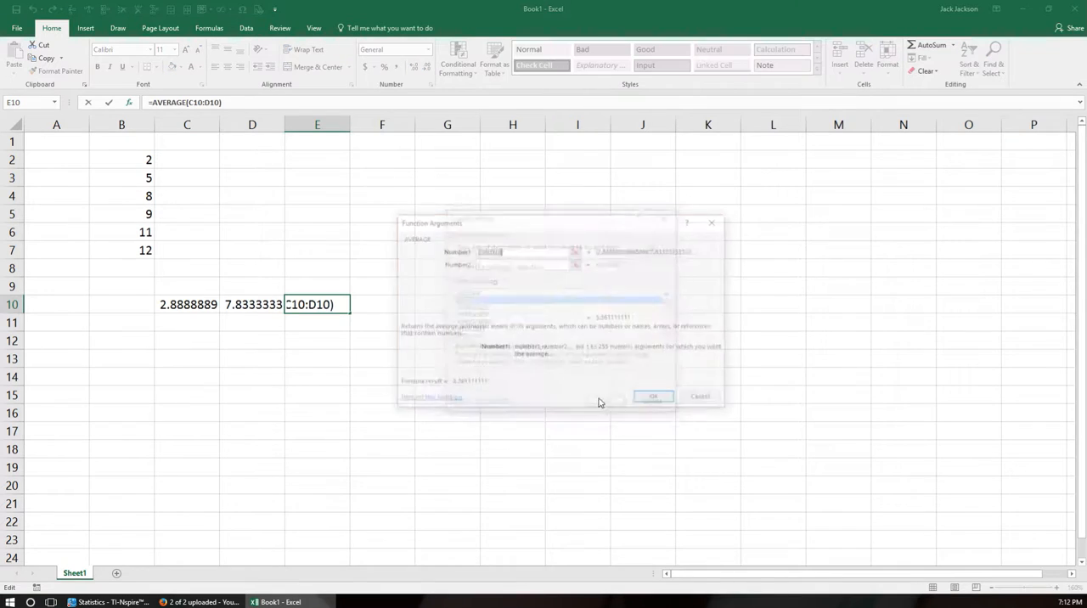
click(490, 264)
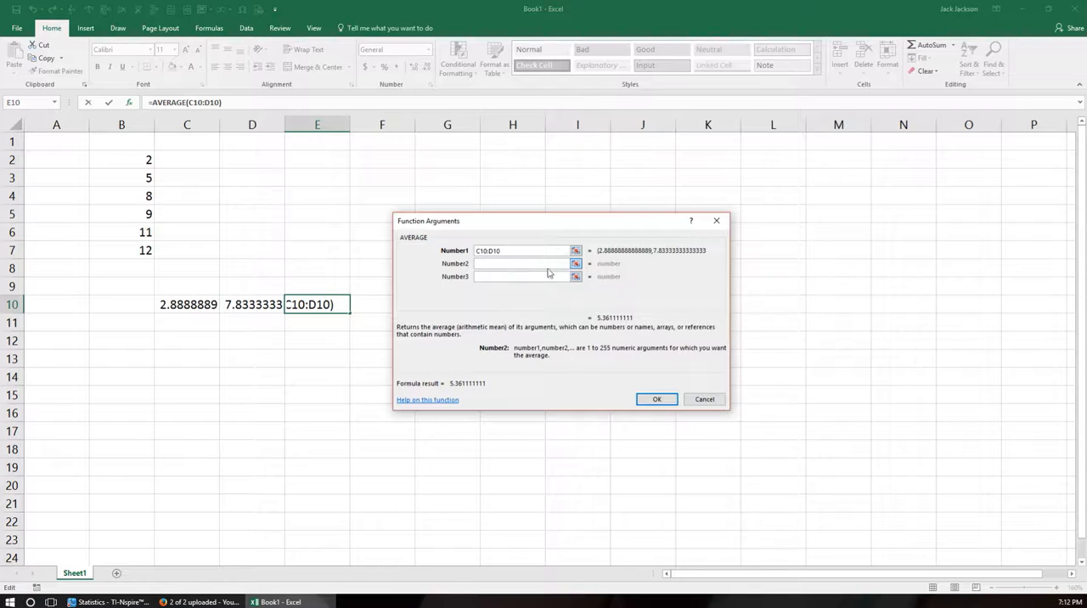
click(655, 398)
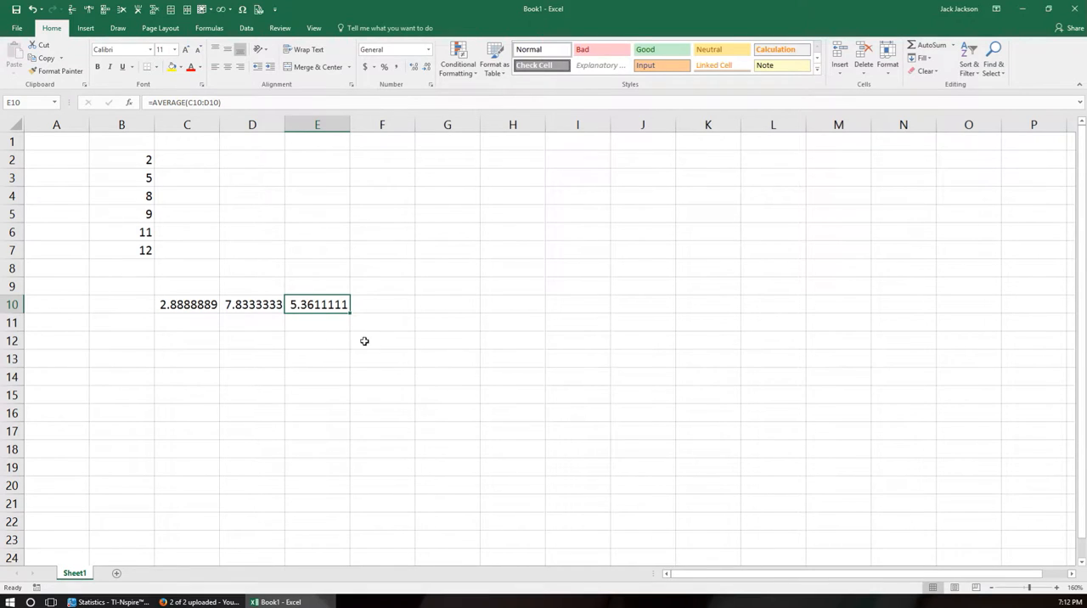
Delete the AVERAGE formula from cell E10.
click(331, 323)
click(326, 305)
key(Delete)
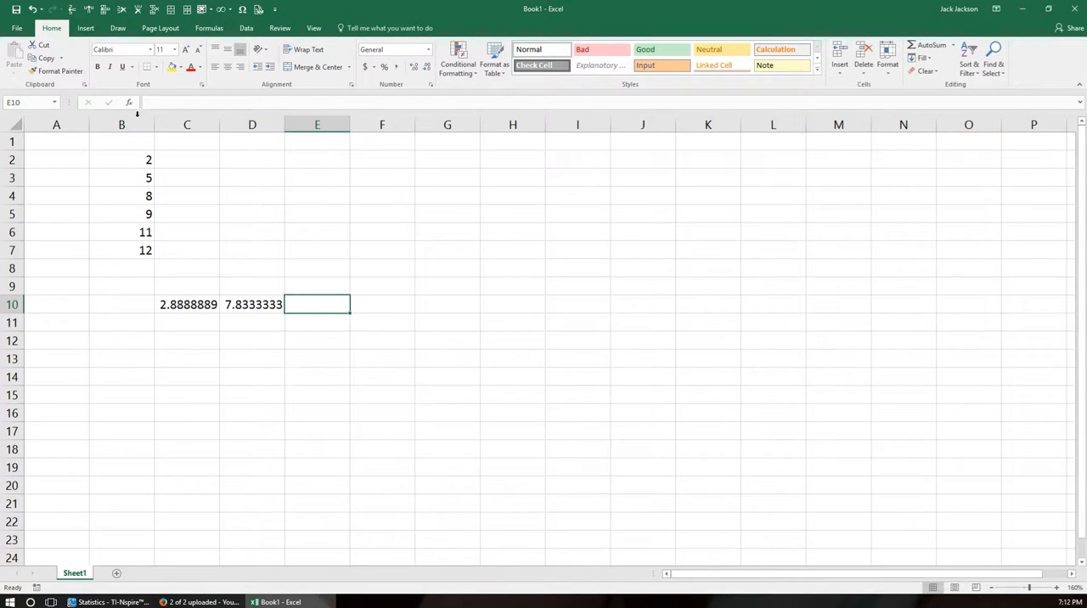
Examine the descriptions of the AVERAGEIF, AVERAGEIFS, AVERAGEA, BETA.DIST and BETA.INV functions, starting from cell E10.
click(129, 104)
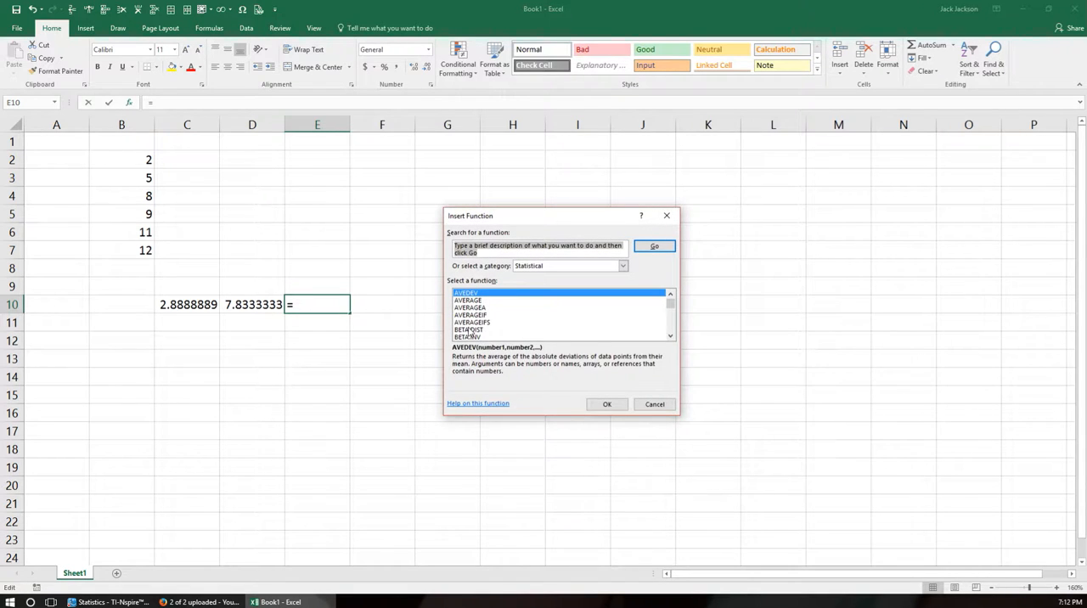
click(469, 316)
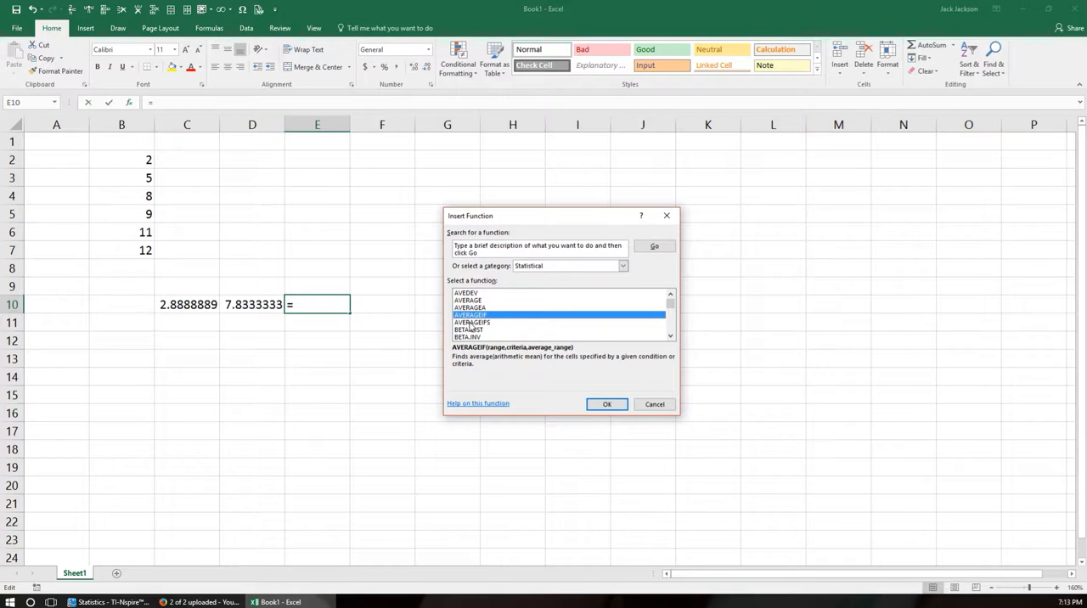
key(Down)
key(Up)
key(Up)
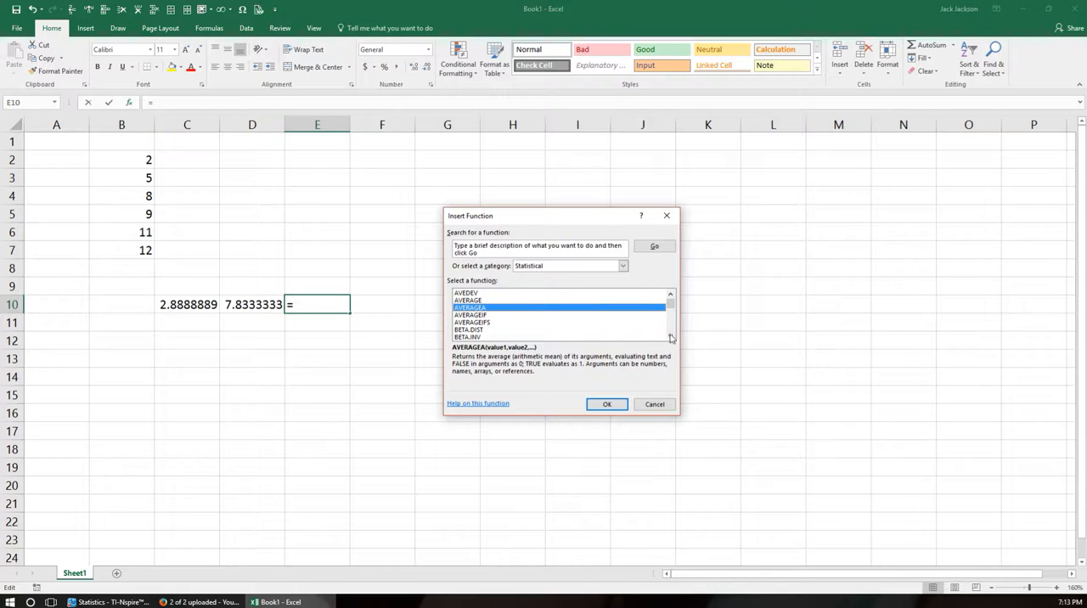
click(468, 331)
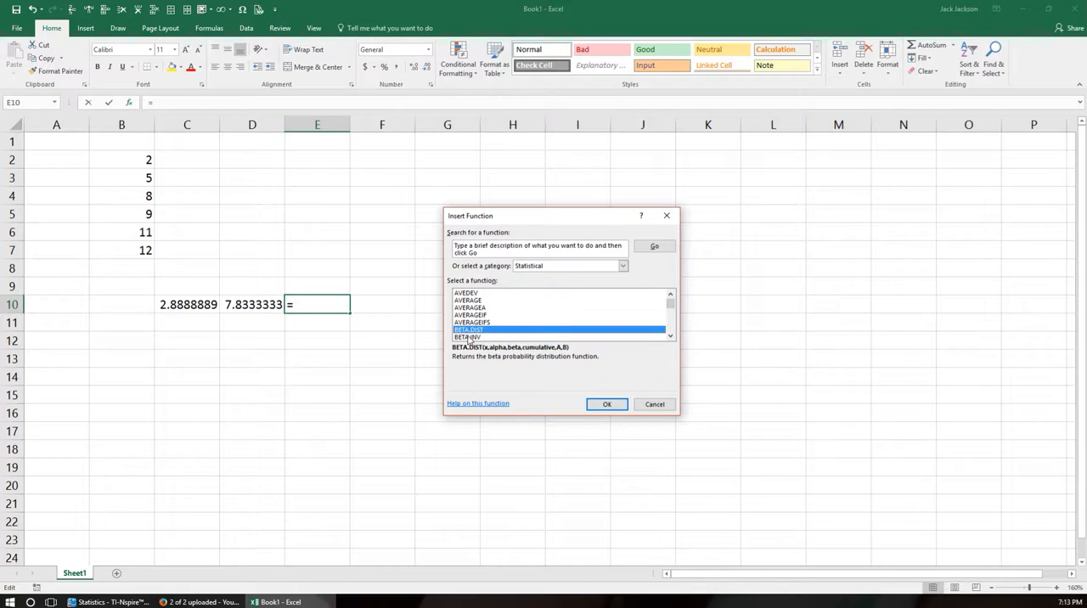
click(472, 337)
Insert the BINOM.DIST function in cell E10 with 5 successes, 25 trials and a success probability of .3.
click(671, 338)
click(671, 337)
click(671, 338)
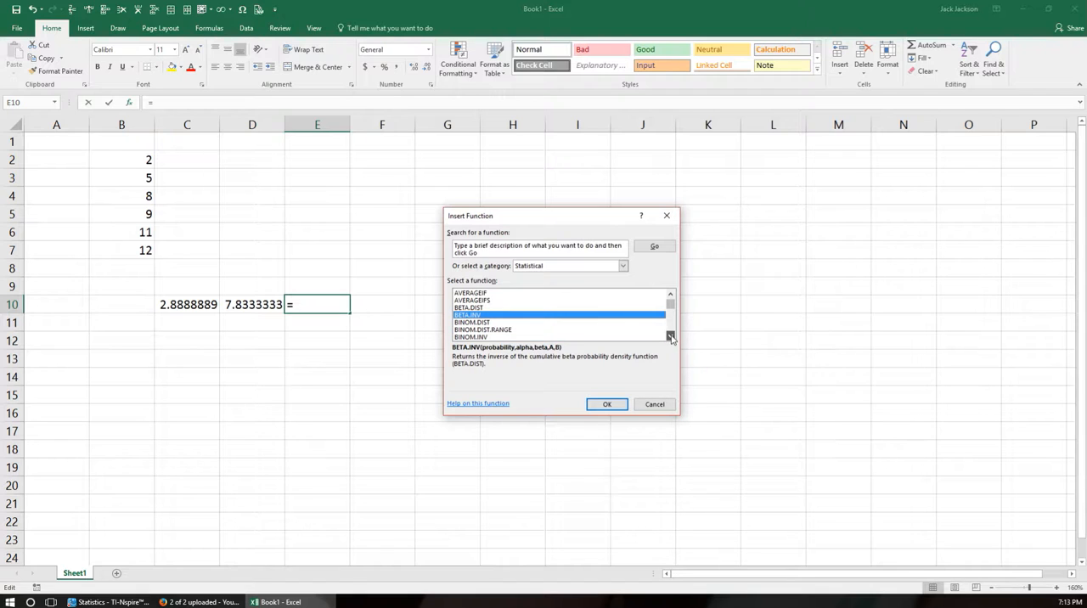
click(477, 325)
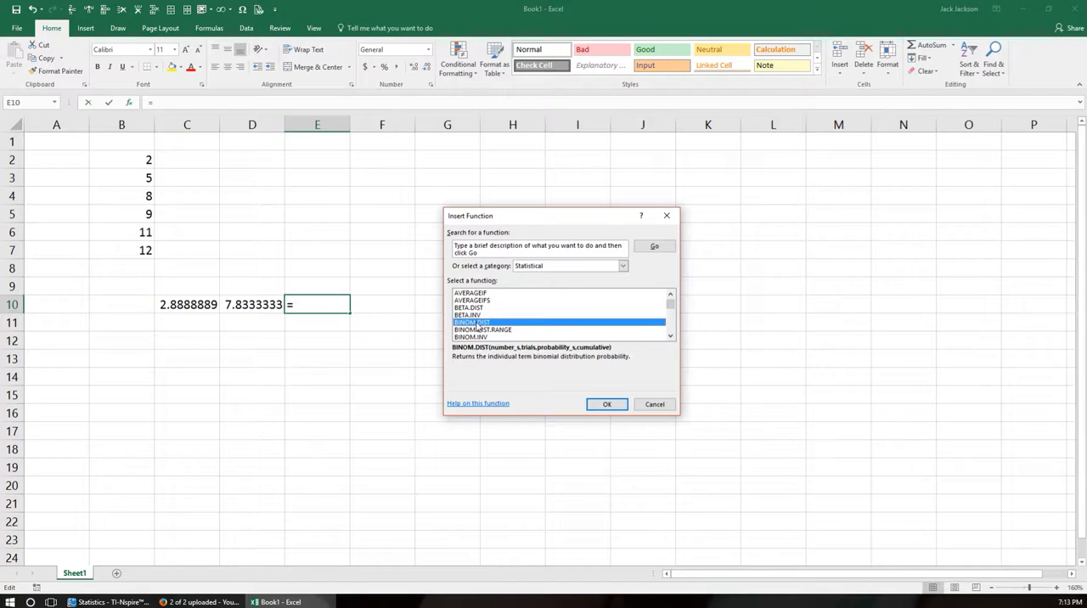
click(607, 407)
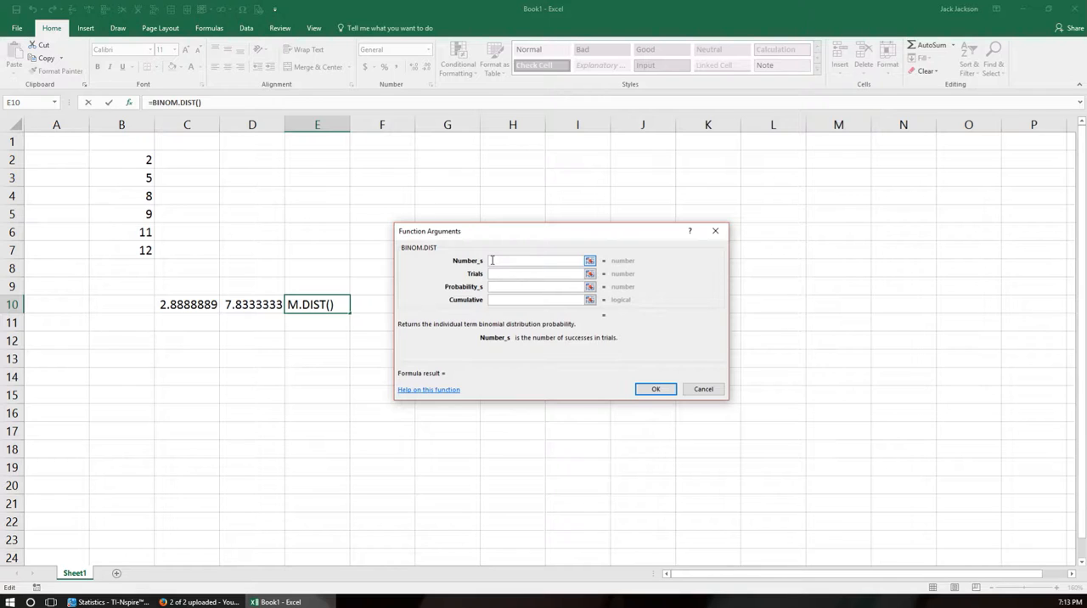
text(5)
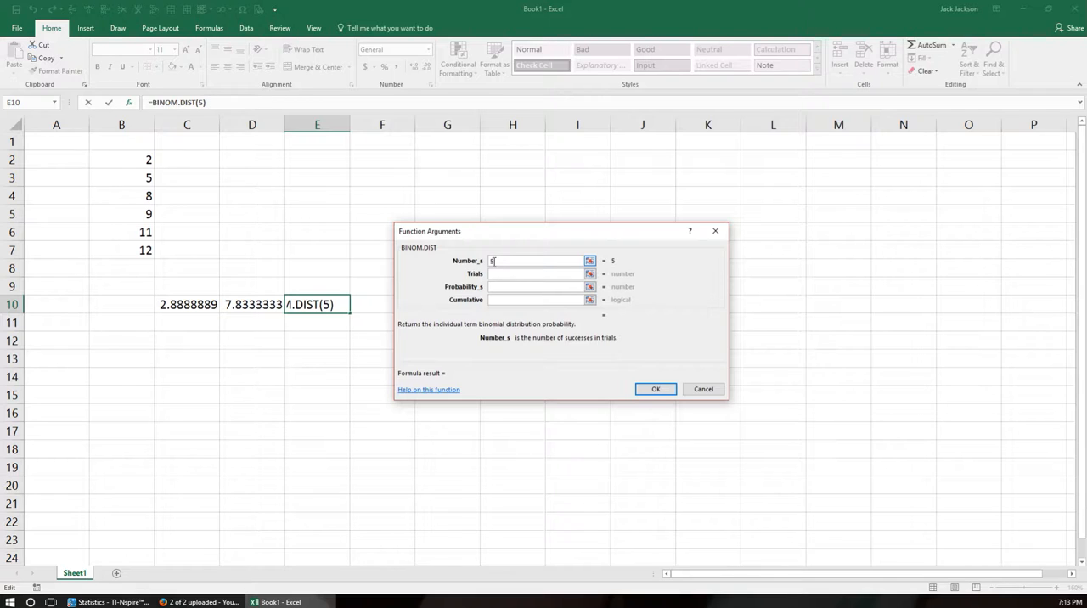
click(504, 273)
text(25)
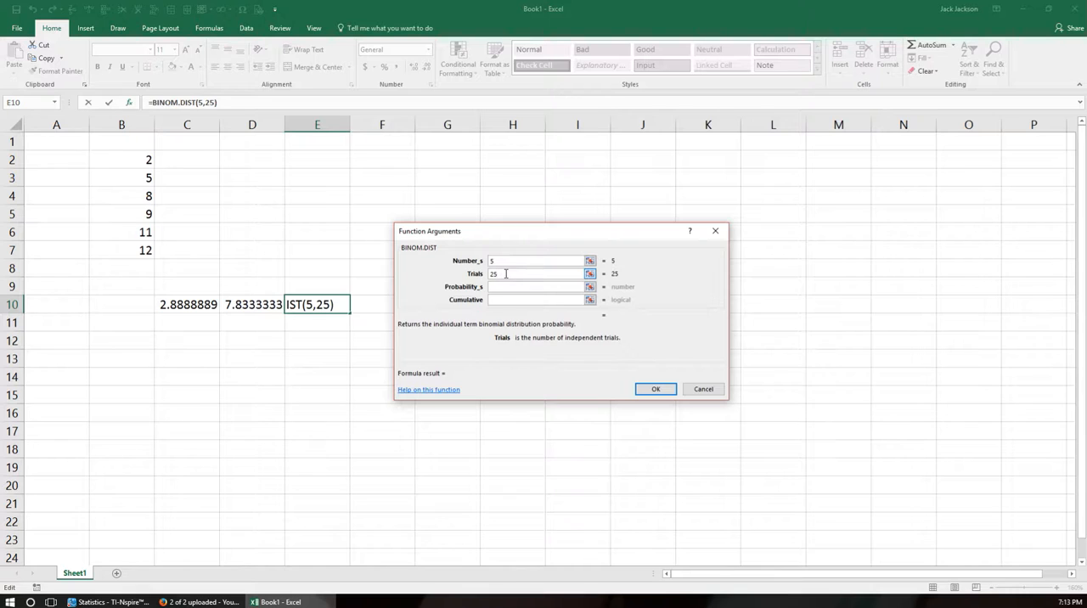
click(521, 289)
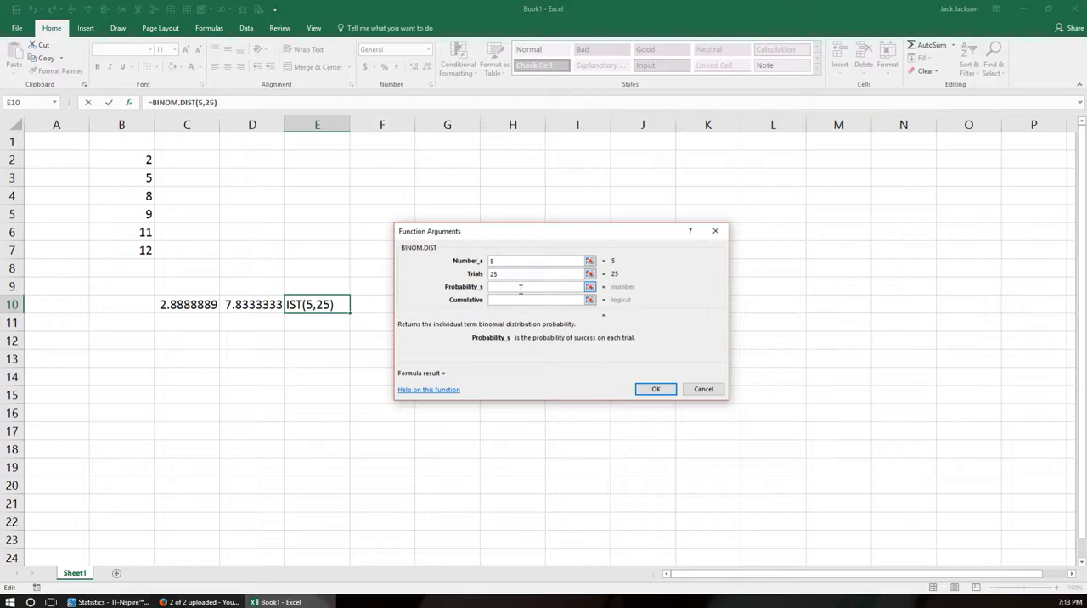
text(.3)
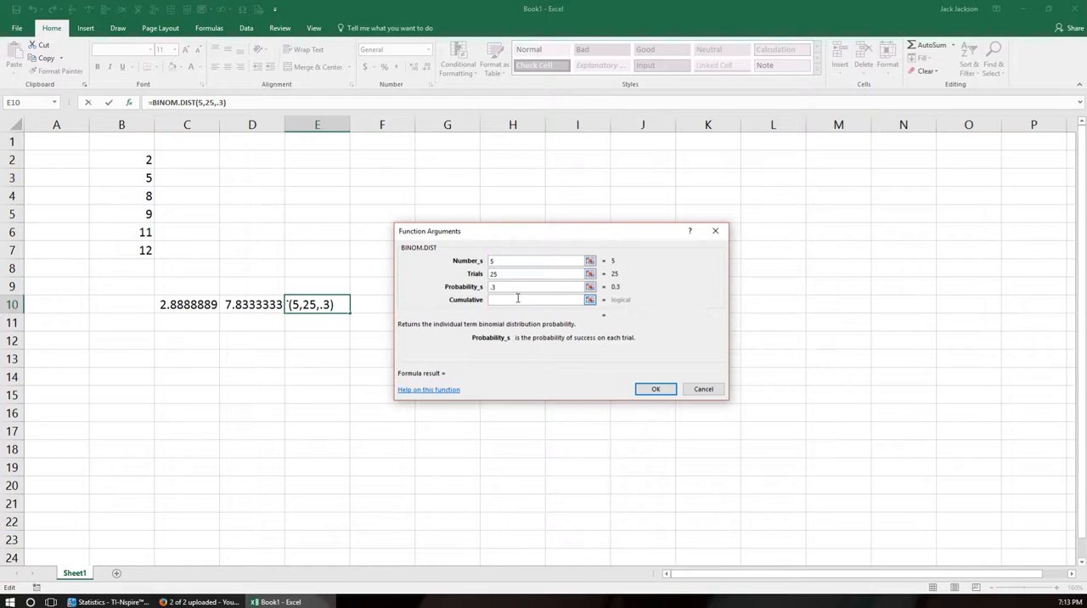
Review the BINOM.DIST argument descriptions, set Cumulative to False and complete the formula in E10.
click(516, 302)
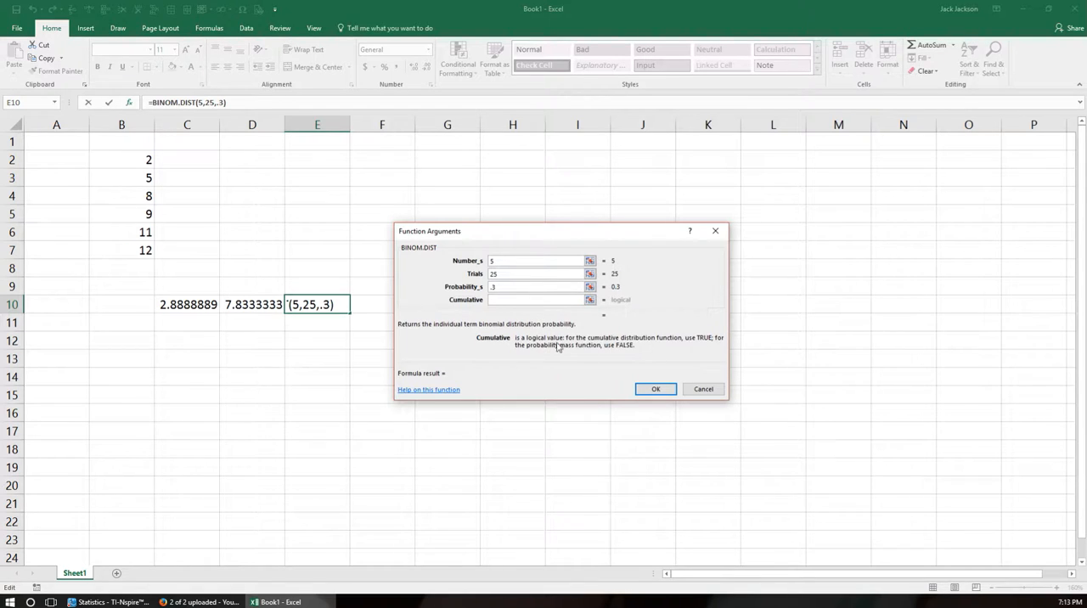
click(503, 288)
click(504, 260)
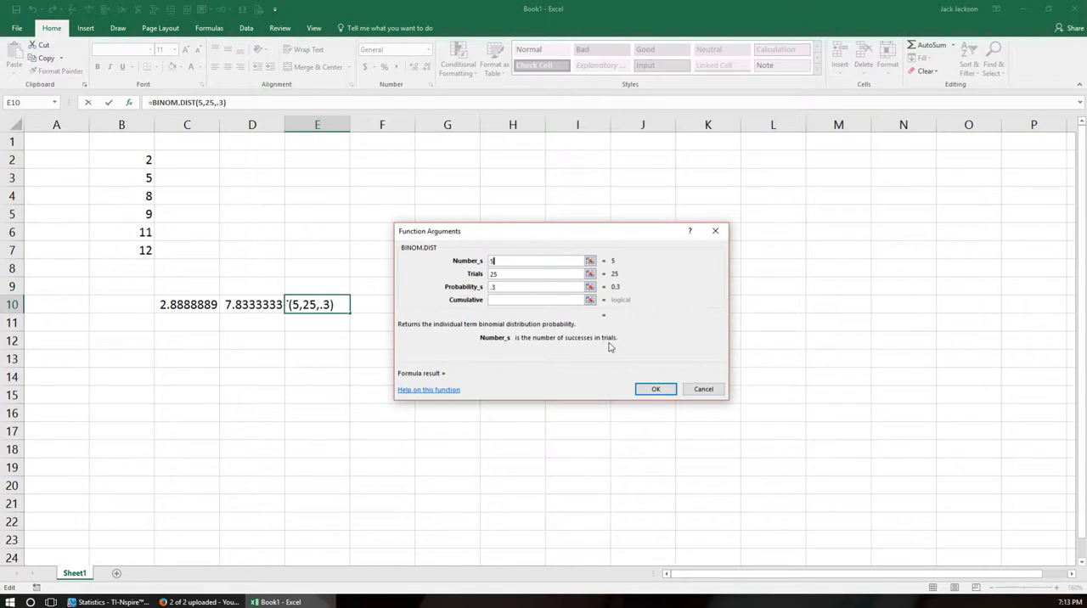
key(Tab)
click(504, 287)
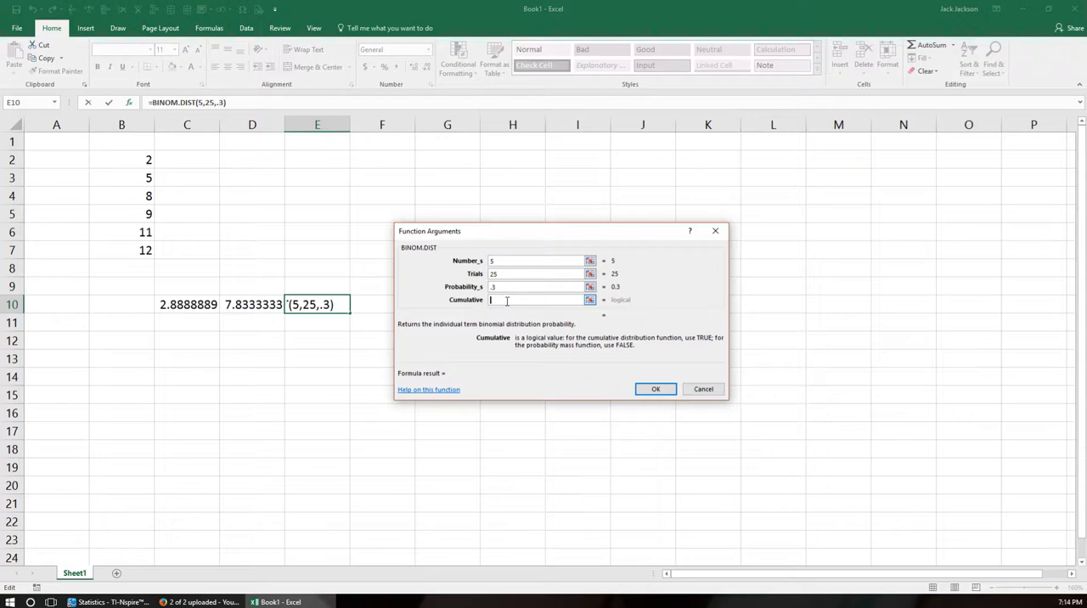
text(False)
key(Return)
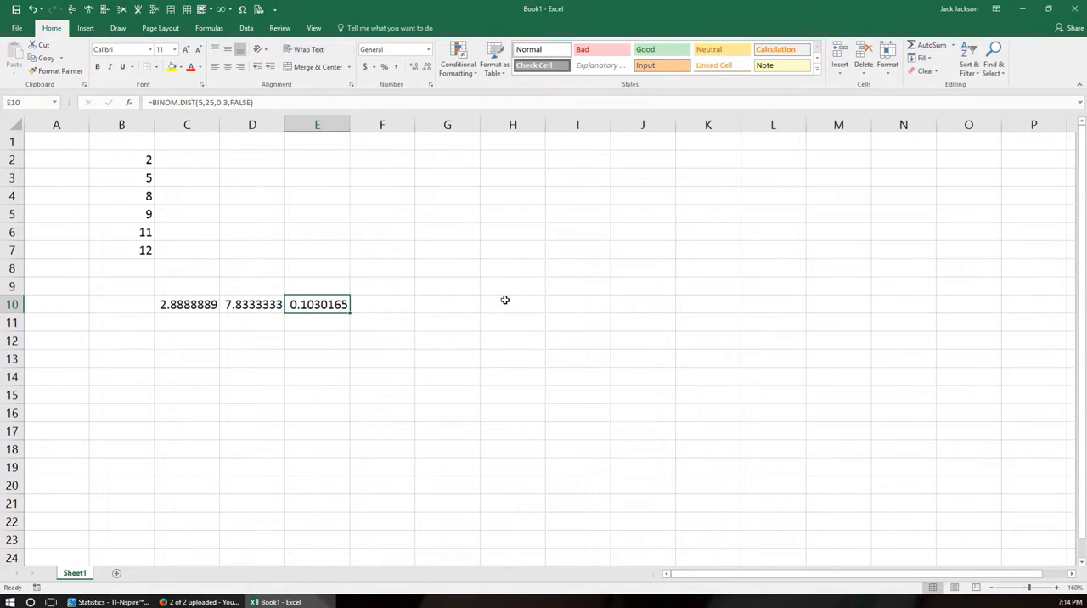
Copy the BINOM.DIST formula from cell E10 into cell E11.
click(372, 307)
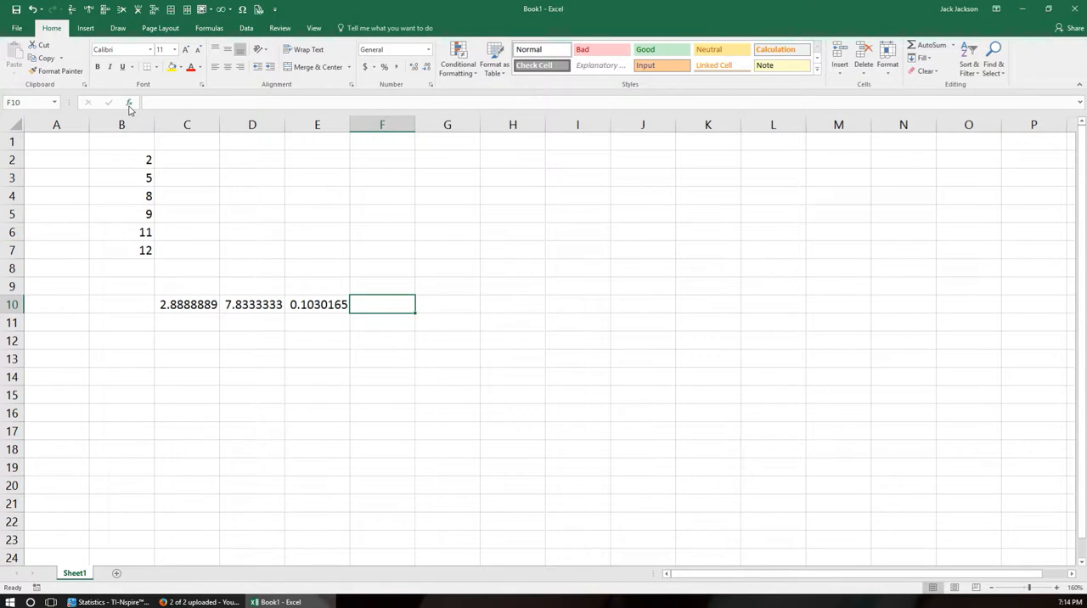
click(322, 306)
key(ctrl+c)
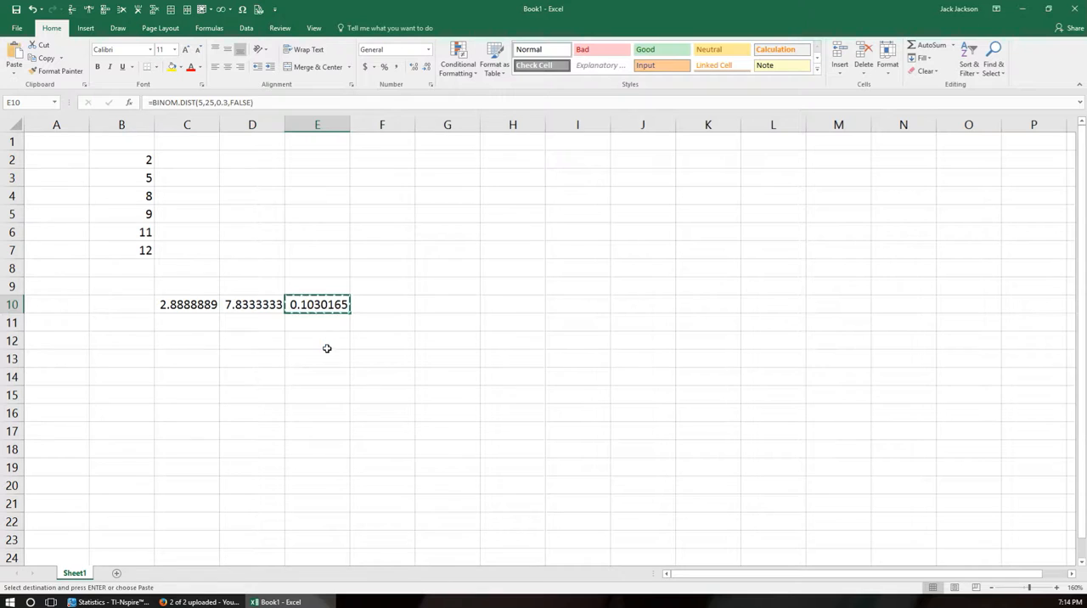
click(320, 325)
key(ctrl+v)
Change the cumulative argument of the BINOM.DIST formula in cell E11 to TRUE.
double_click(324, 323)
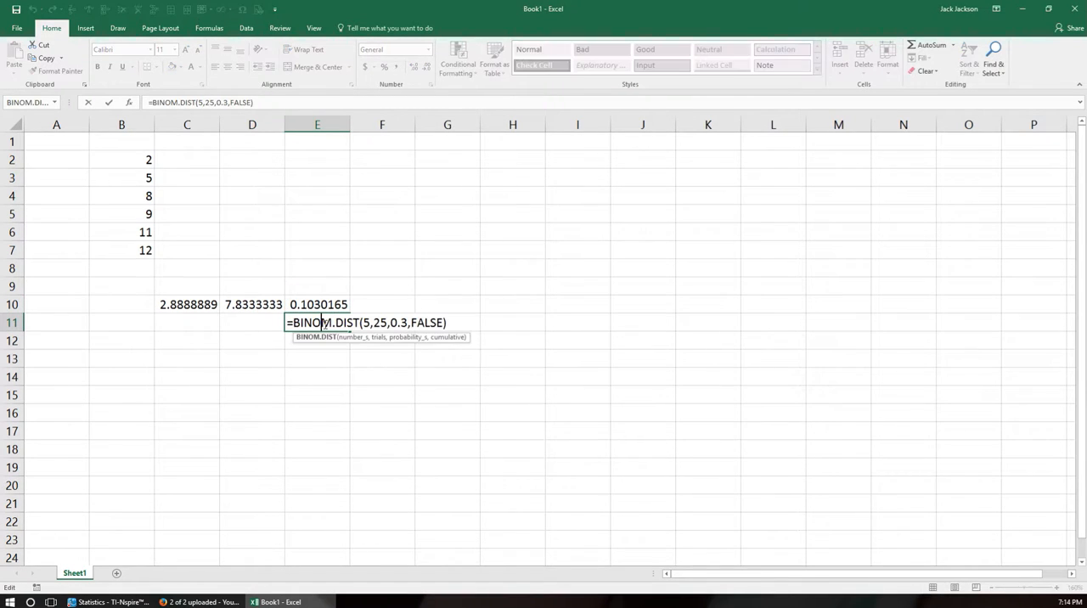
drag(412, 323, 445, 323)
text(TRUE)
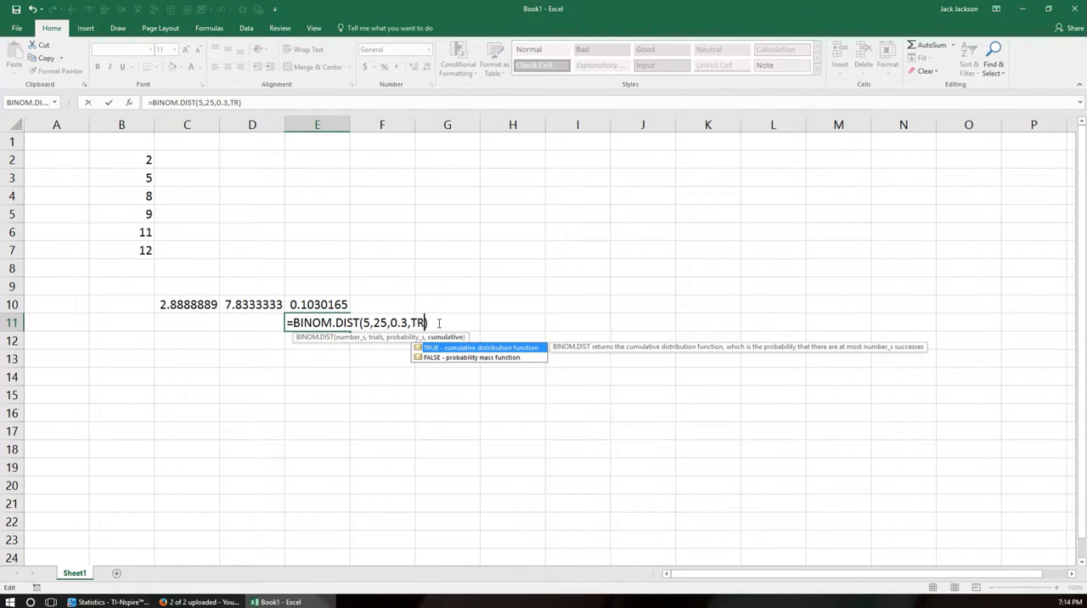
key(Return)
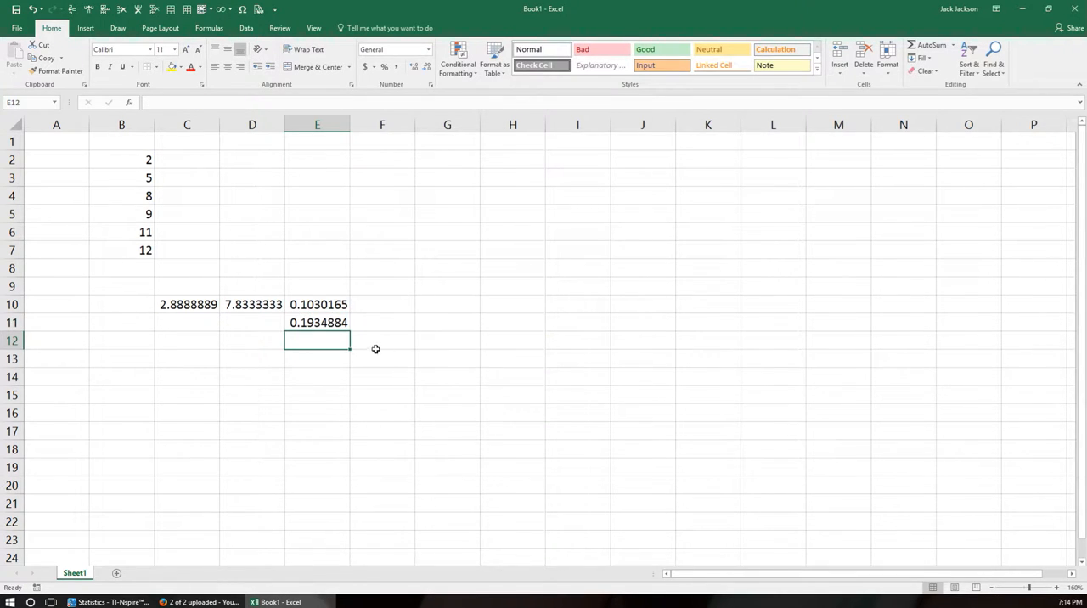
Insert the BINOM.INV function in cell E12 with 25 trials, a success probability of .3 and an alpha of .9.
click(129, 102)
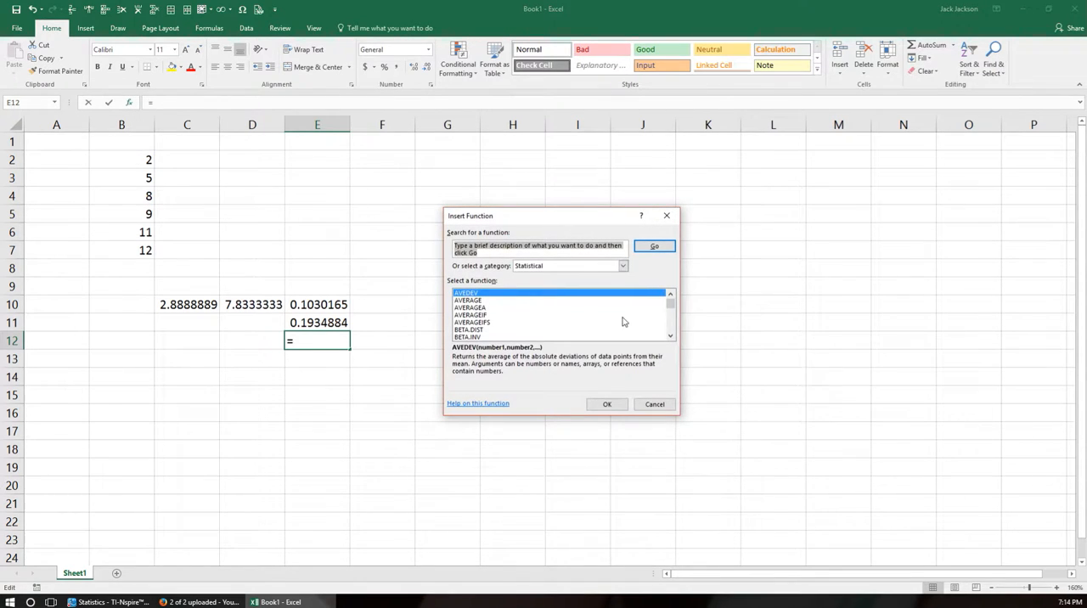
click(672, 339)
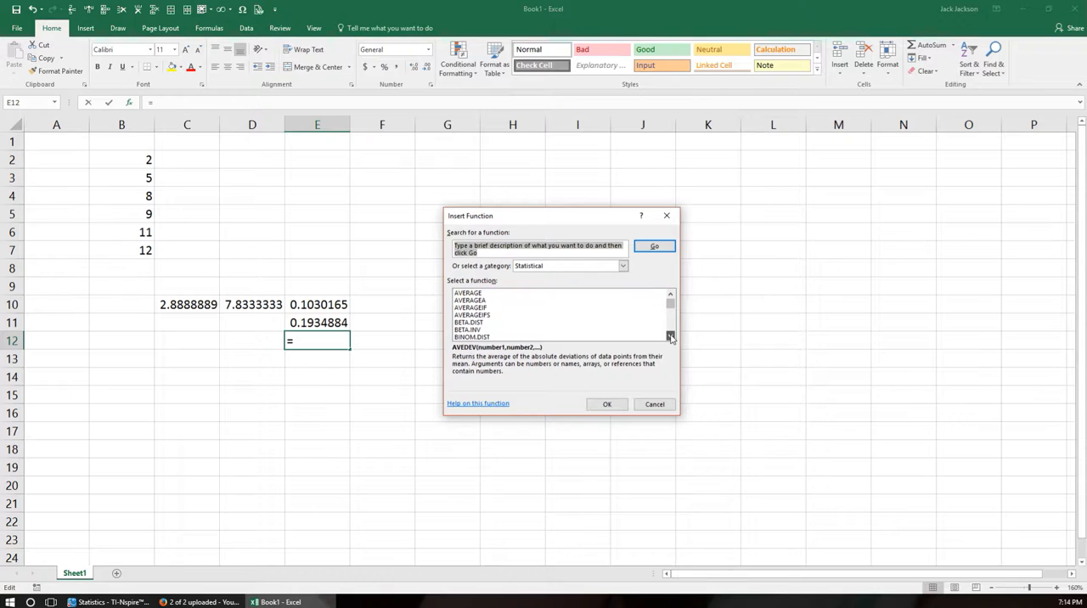
click(671, 338)
click(671, 338)
click(671, 338)
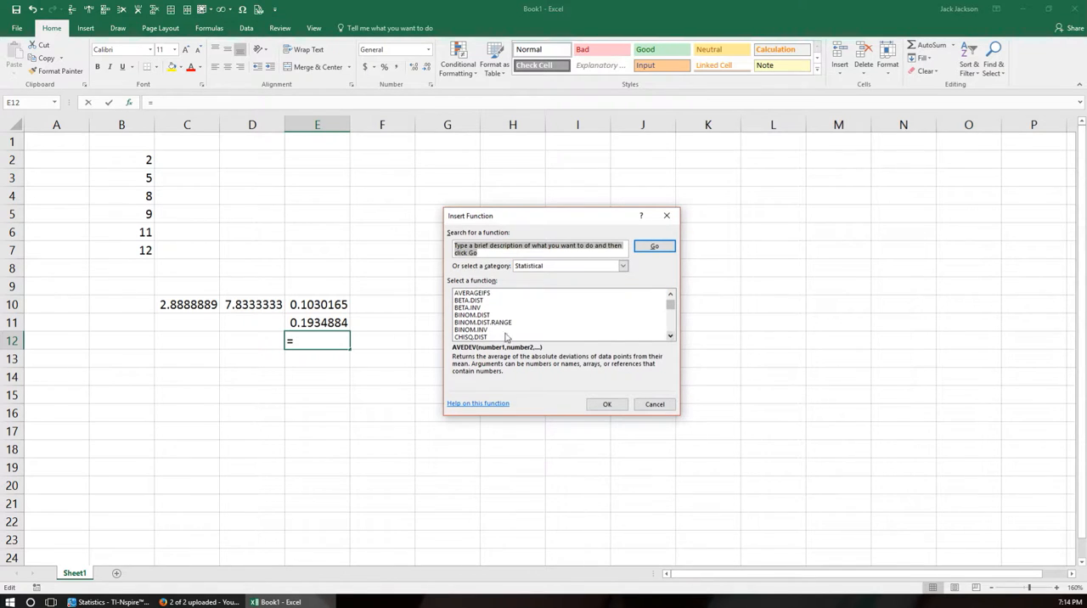
click(472, 330)
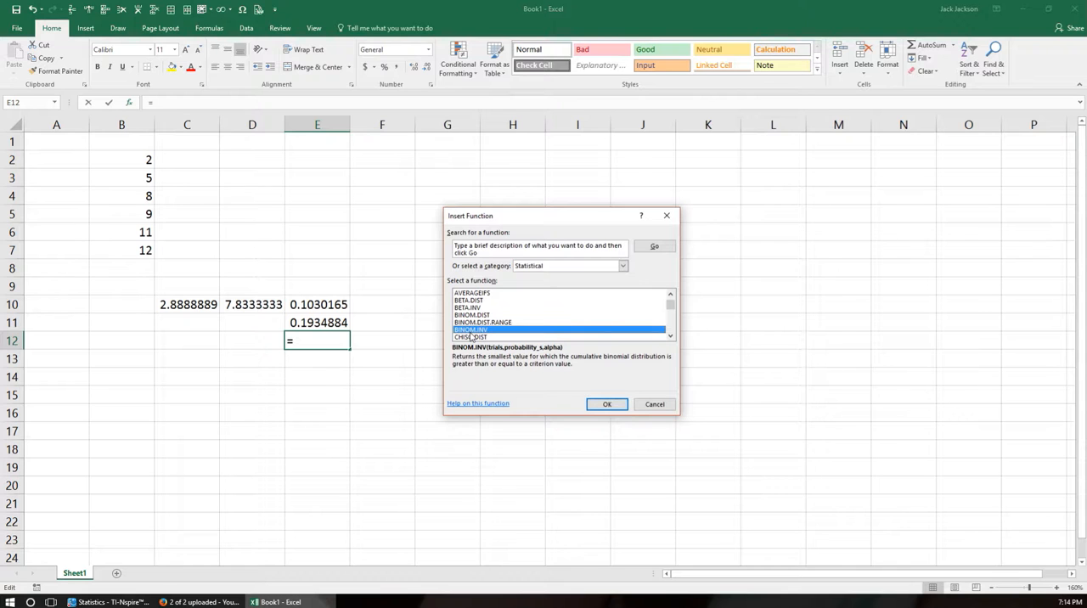
click(603, 404)
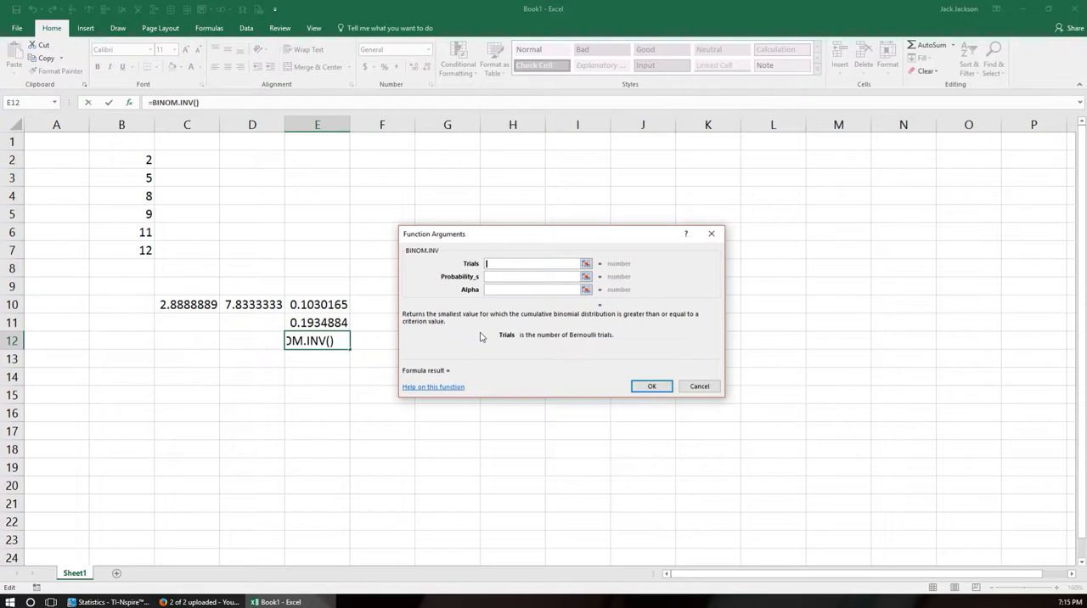
text(25)
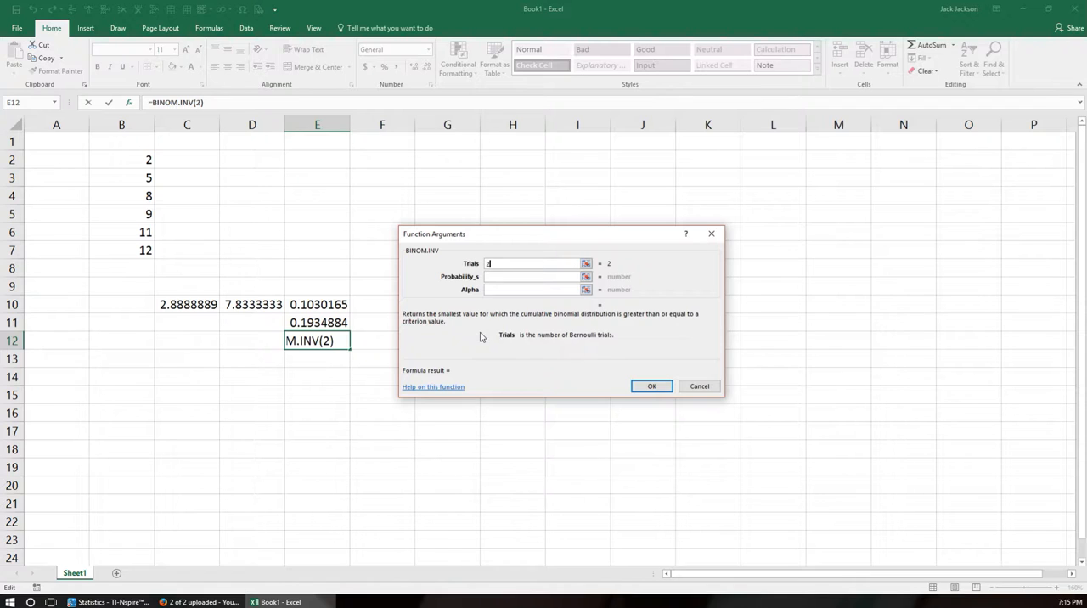
click(503, 277)
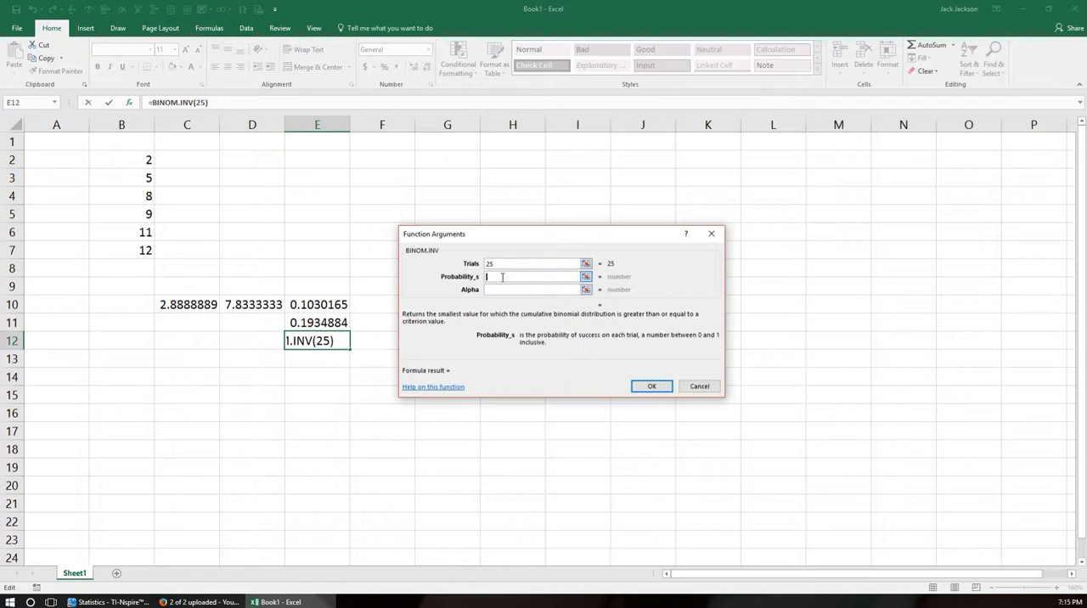
text(.3)
click(499, 290)
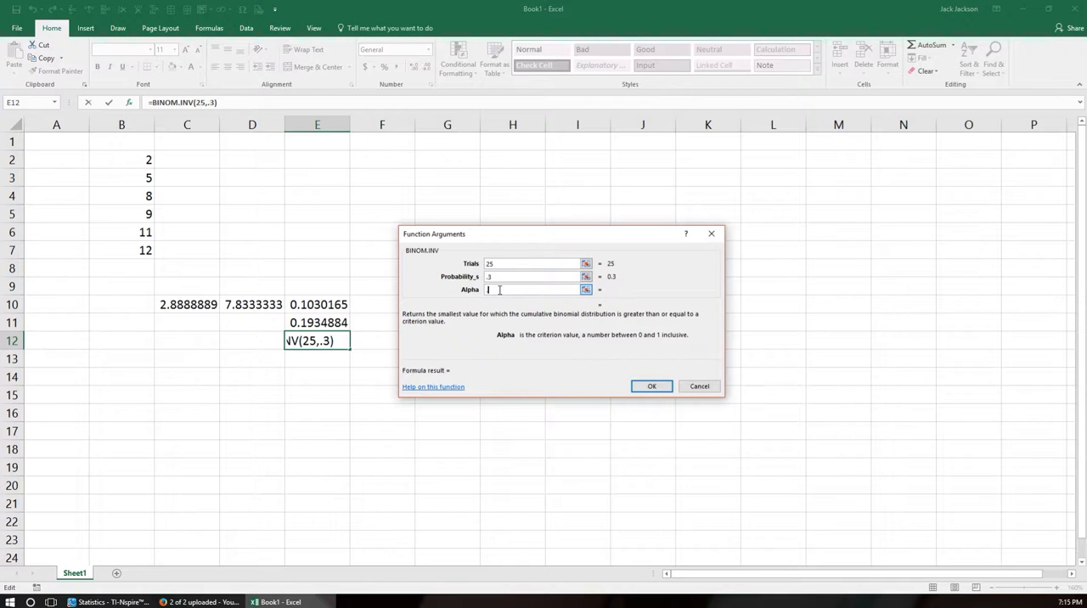
text(.9)
key(Return)
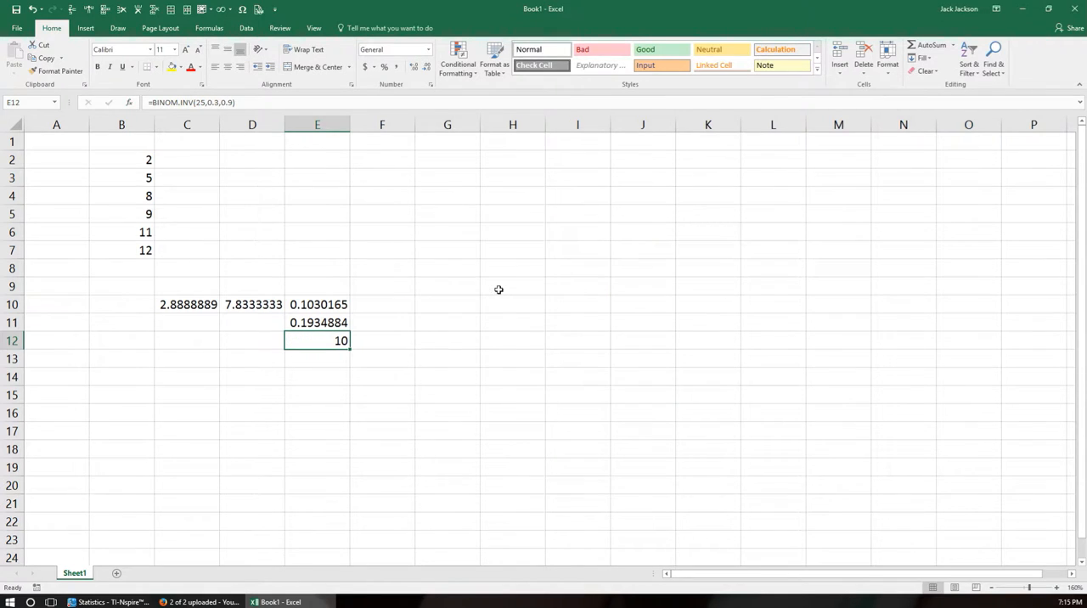
Review the arguments of the BINOM.INV formula in cell E12, leaving the formula as it is.
click(321, 352)
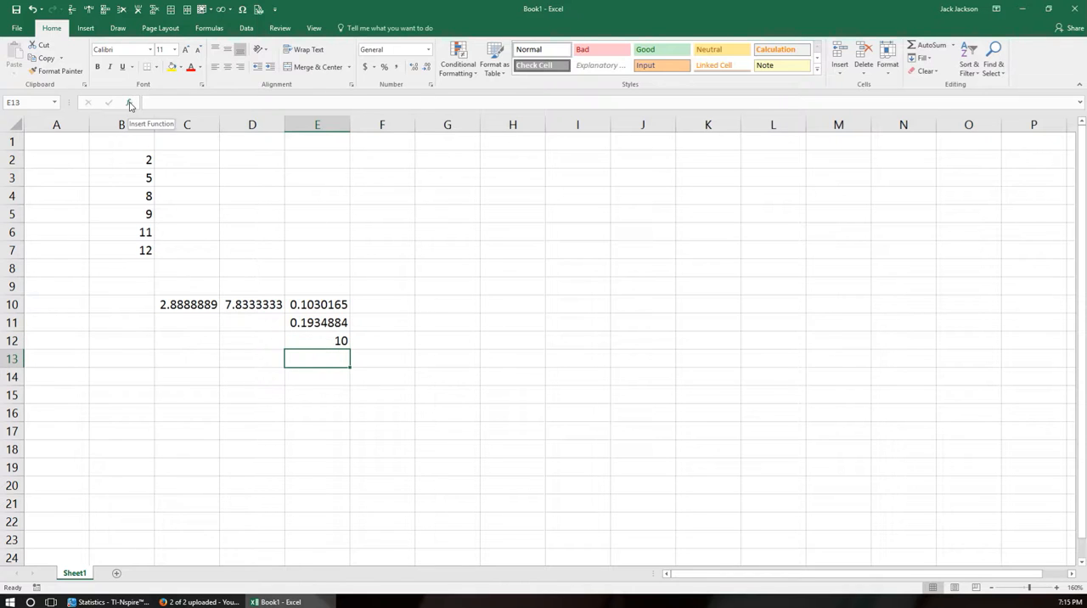
click(321, 340)
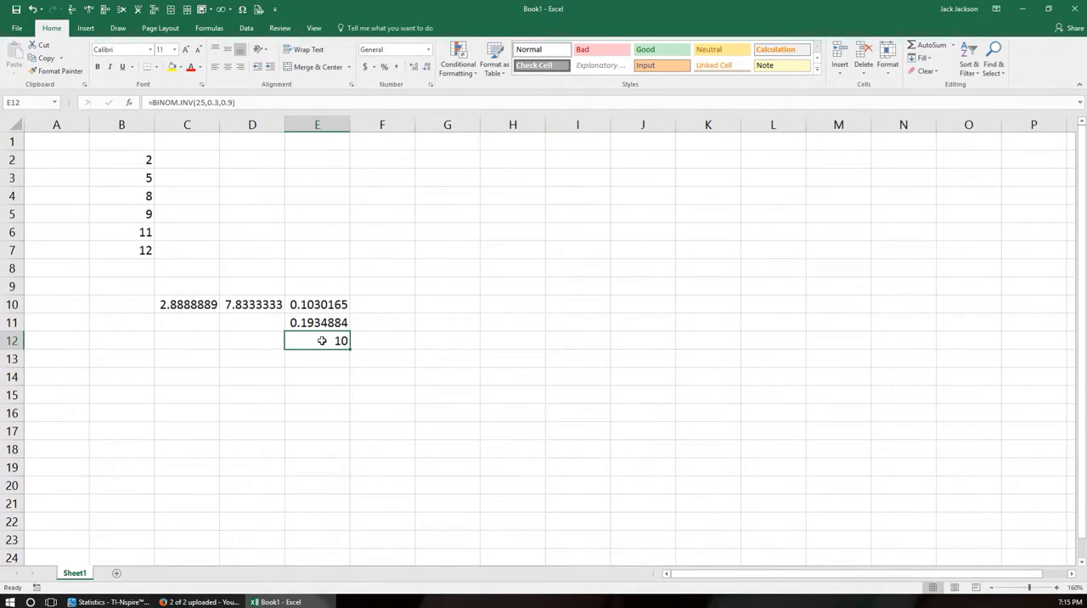
double_click(322, 341)
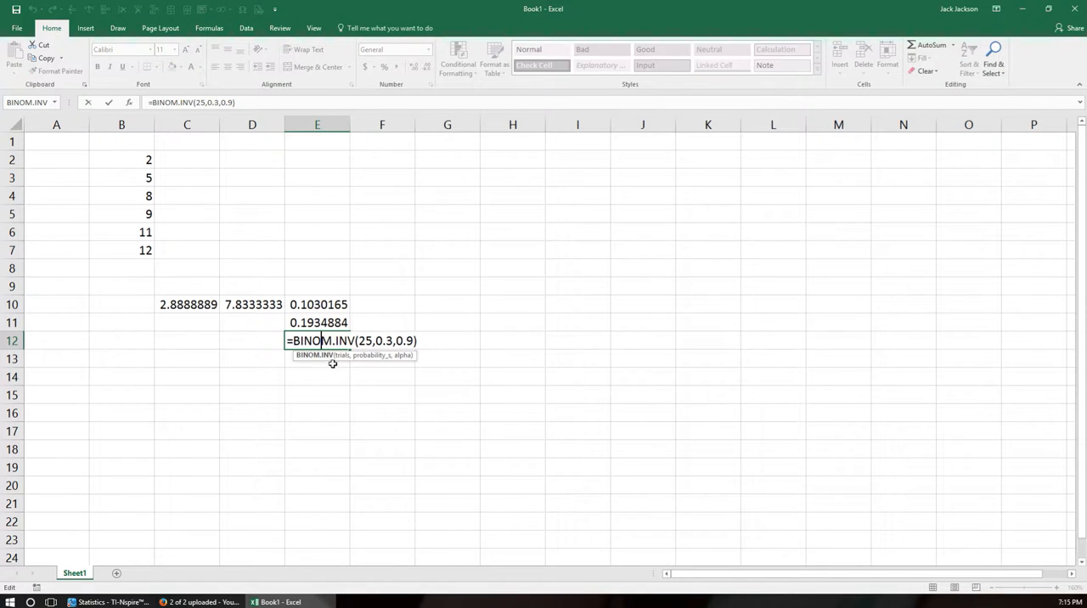
click(293, 361)
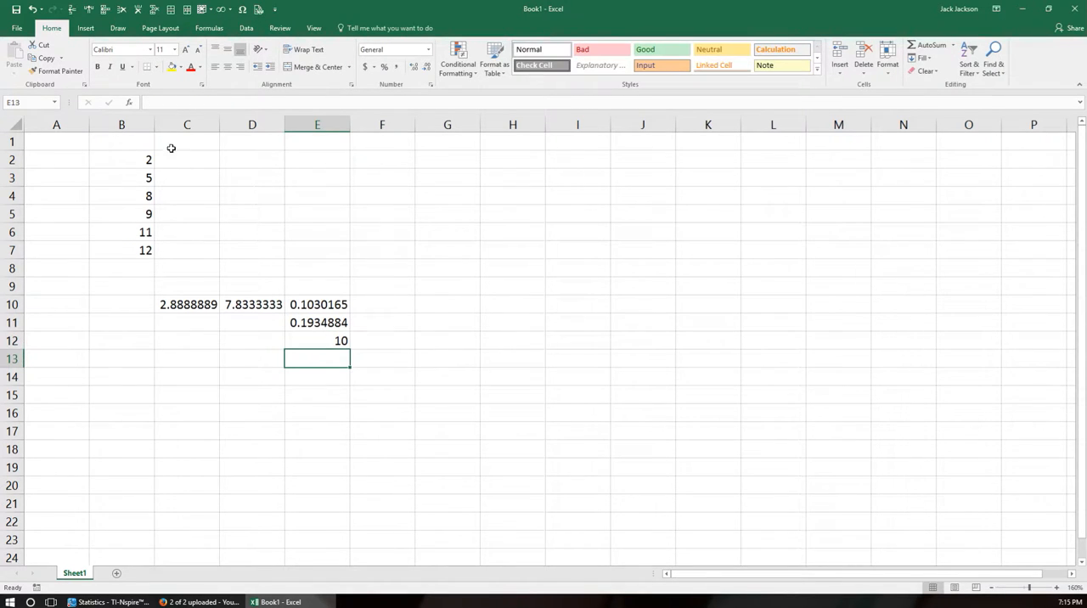
Insert the BINOM.DIST function in cell E13 with 10 successes, 25 trials, a success probability of .3 and cumulative TRUE.
click(128, 102)
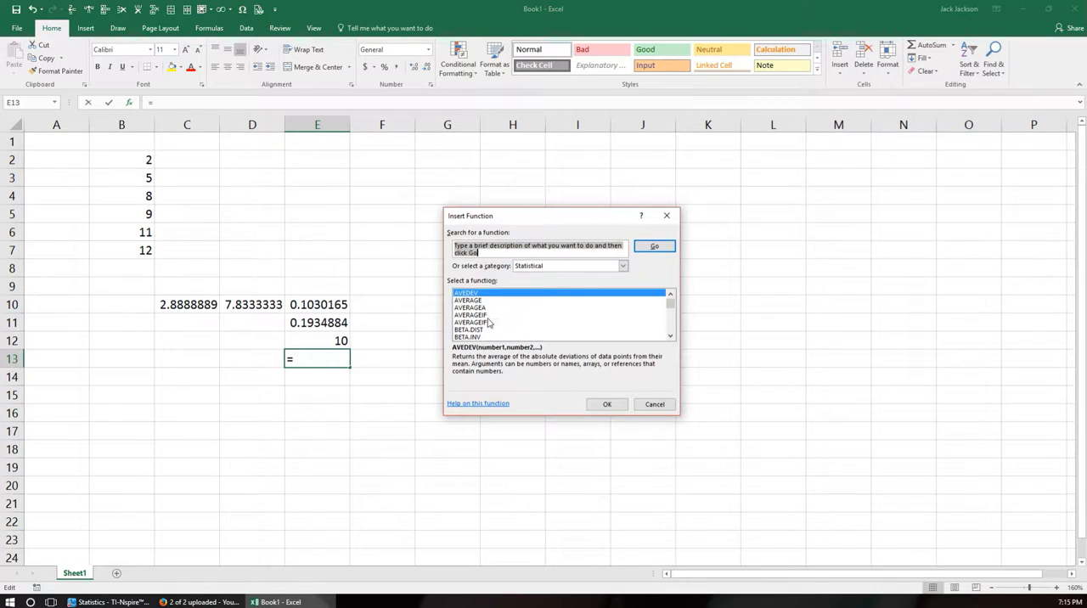
scroll(470, 316, down, 1)
click(474, 323)
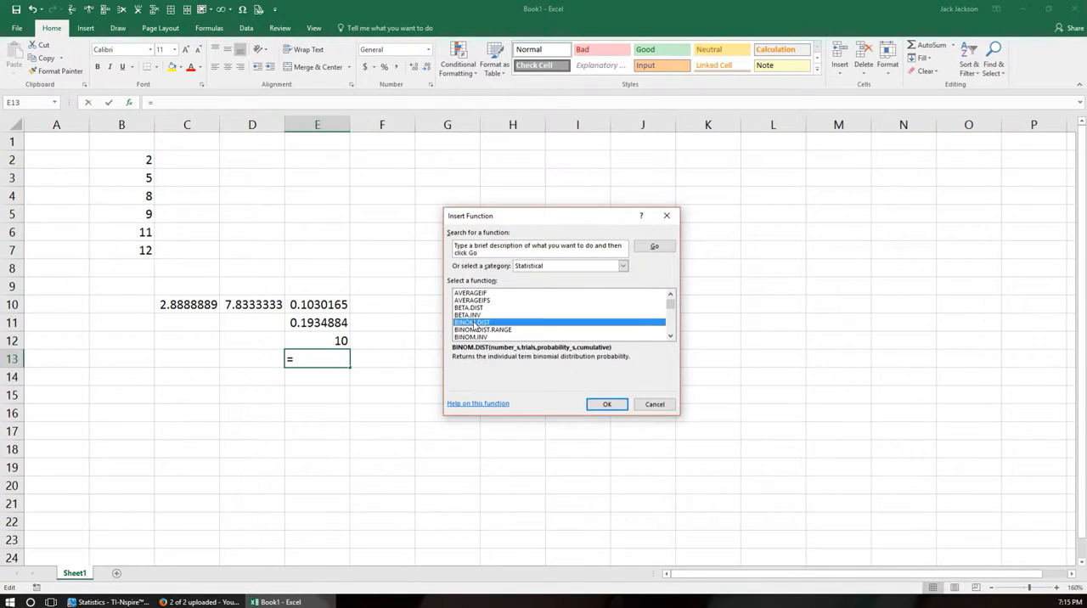
click(607, 404)
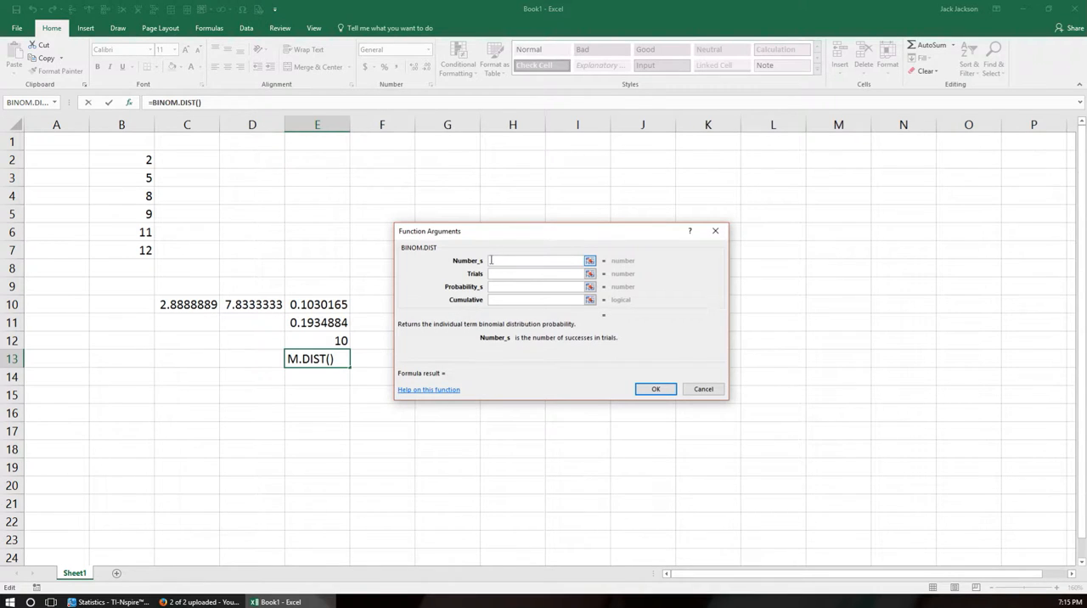
text(10)
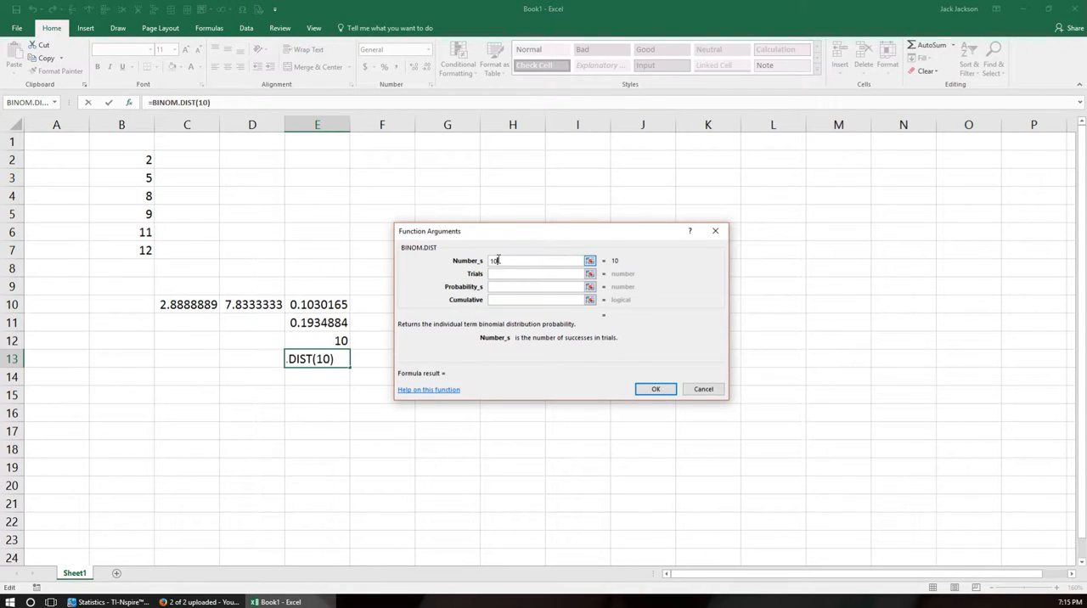
click(509, 274)
text(25)
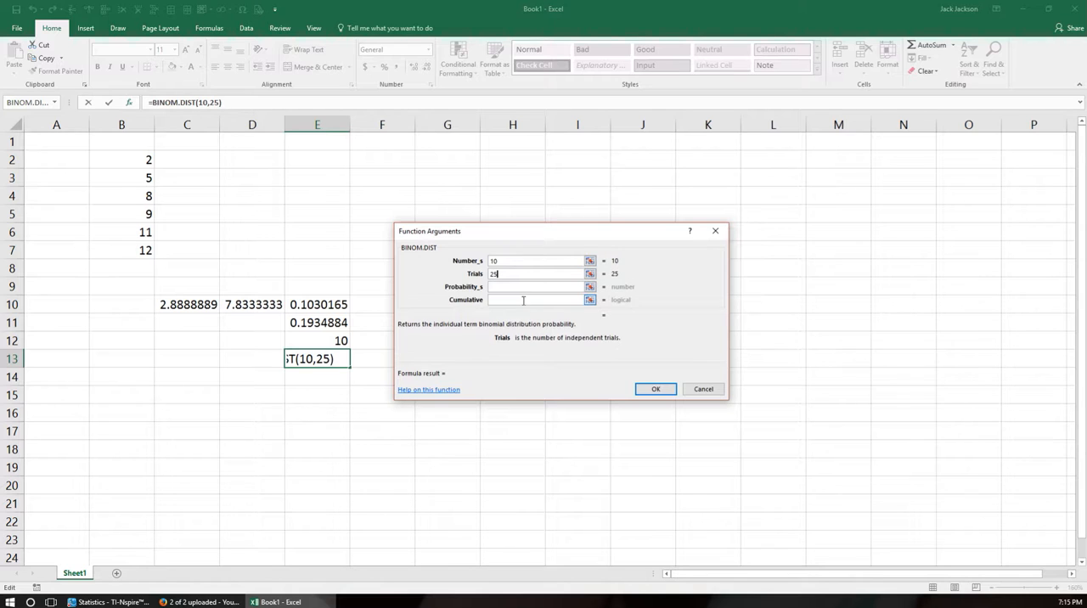
click(519, 287)
text(.3)
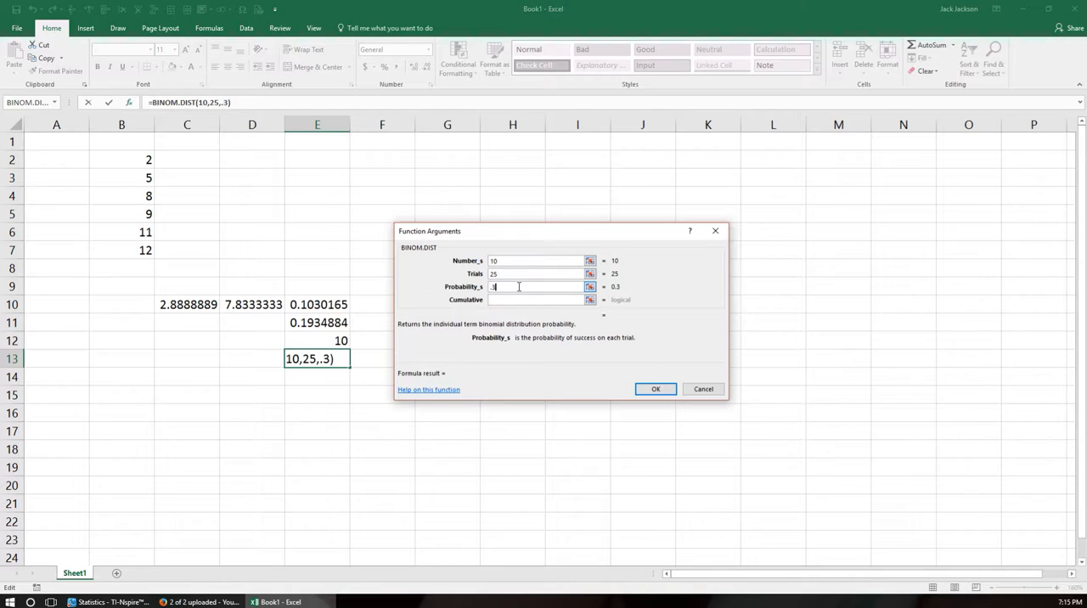
click(520, 300)
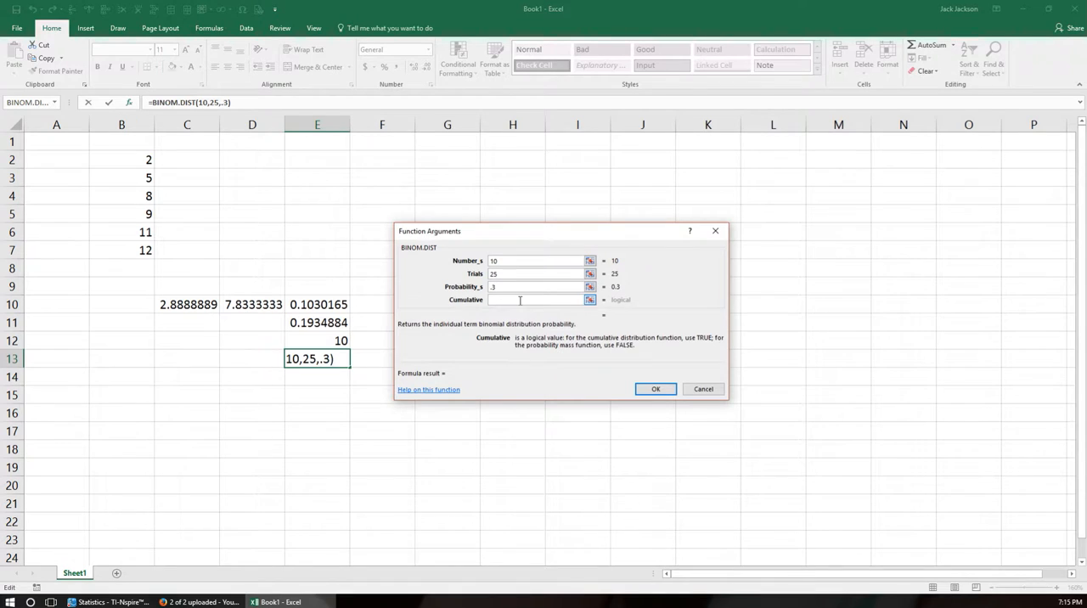
text(TRUE)
key(Return)
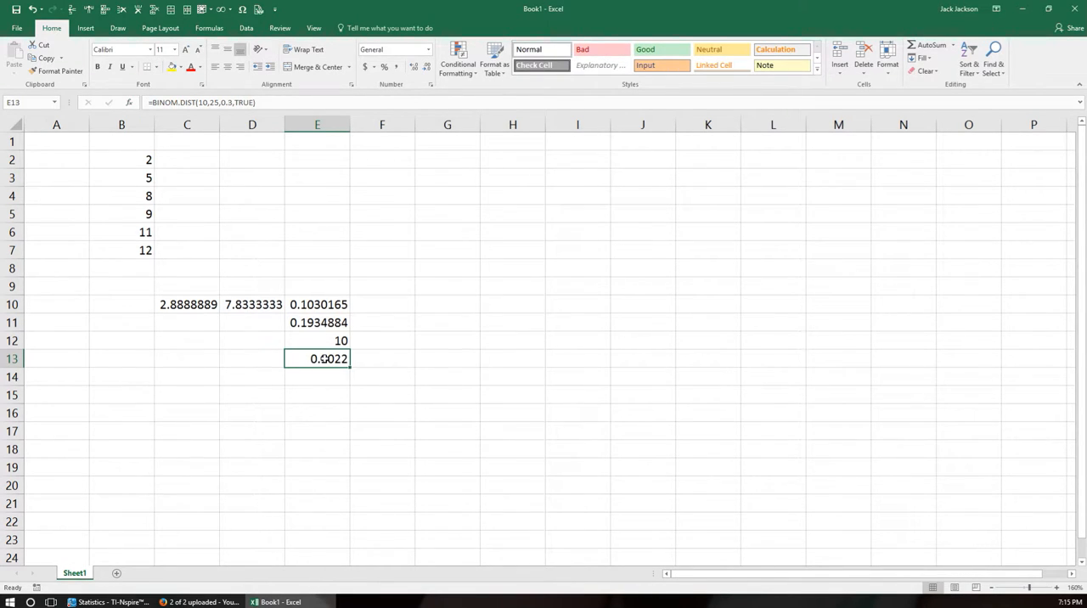
Review the BINOM.INV formula in cell E12, leaving it as it is.
click(339, 340)
text(=BINOM.INV(25,0.3,0,9))
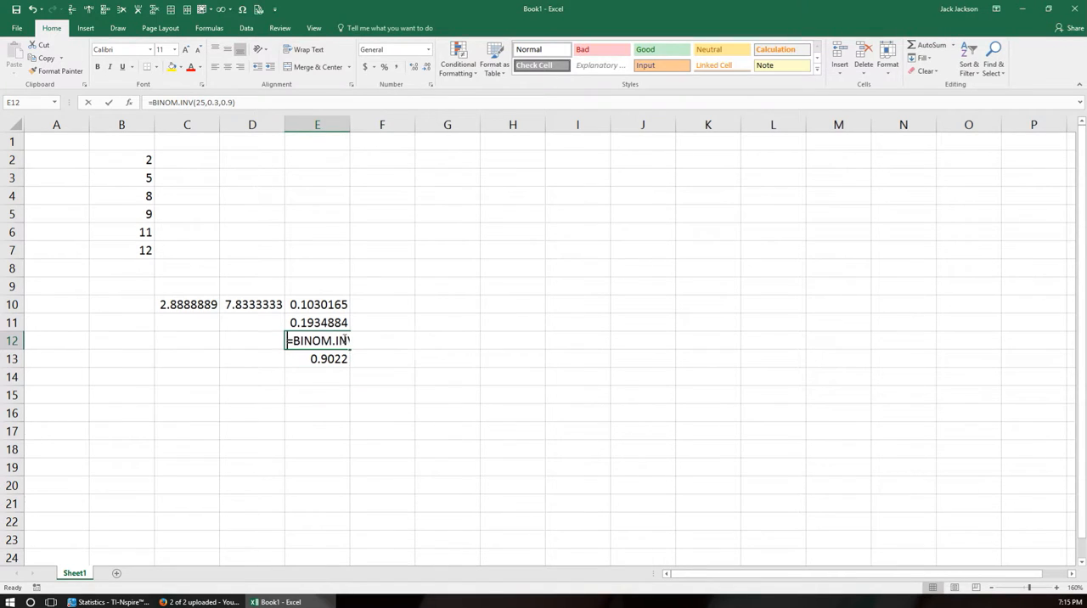
click(320, 379)
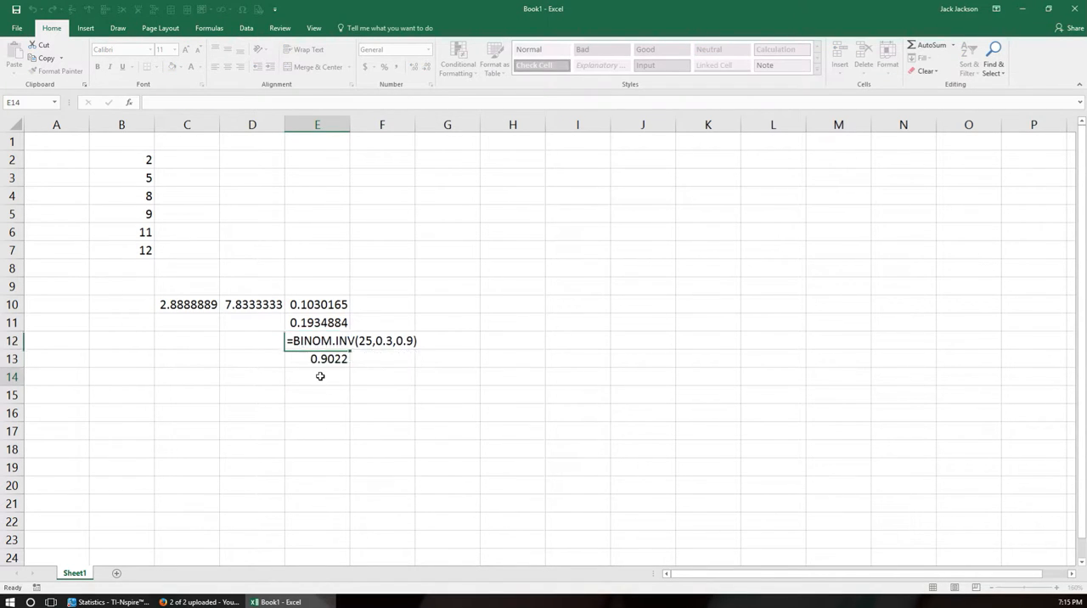
Change the number of successes in the BINOM.DIST formula in cell E13 to 9.
click(328, 359)
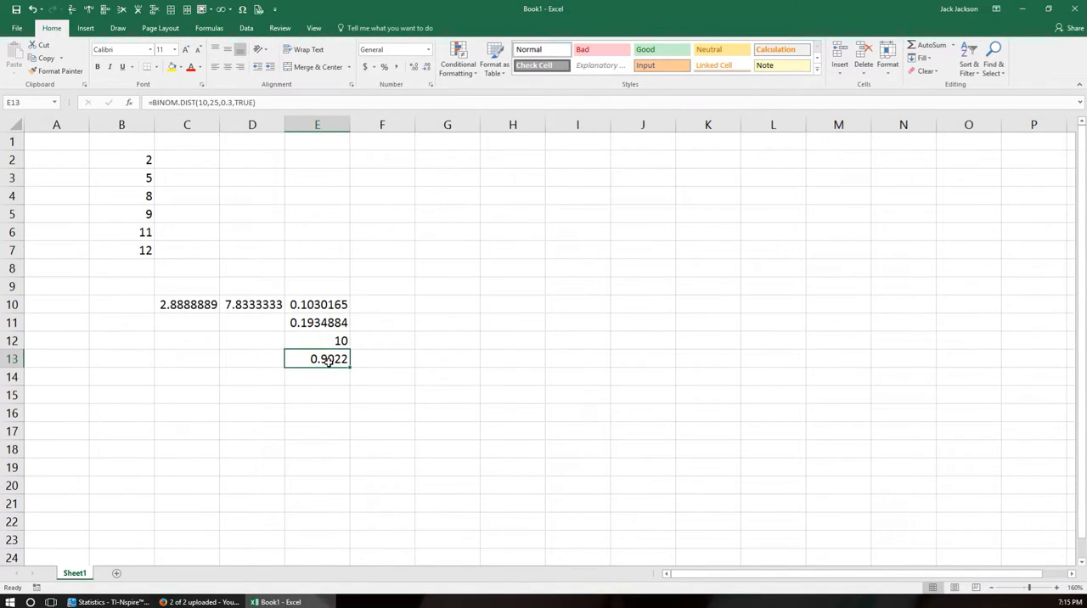
double_click(327, 359)
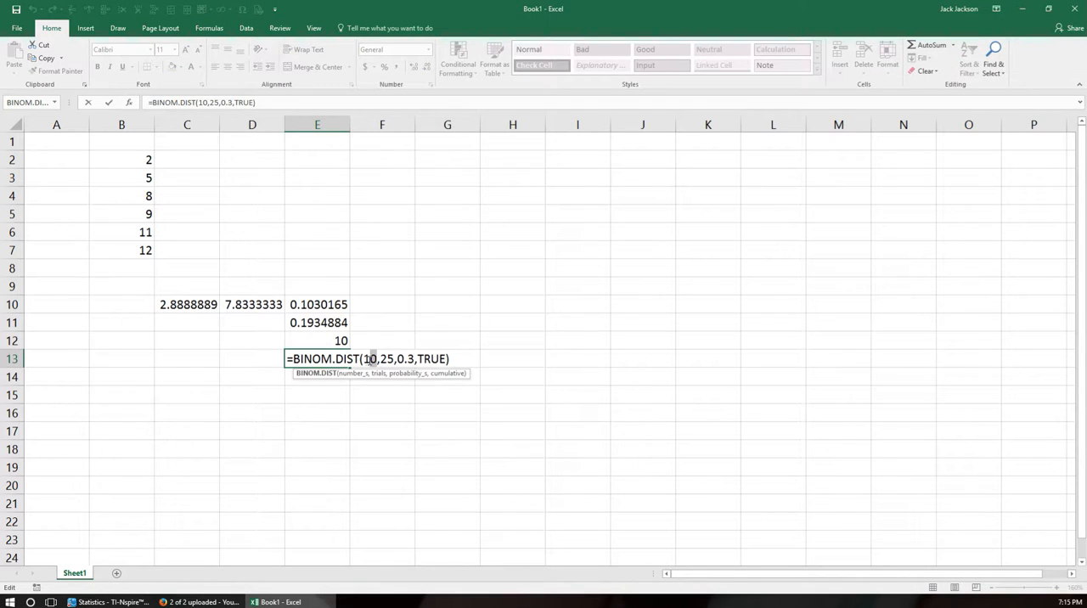
double_click(363, 358)
text(9)
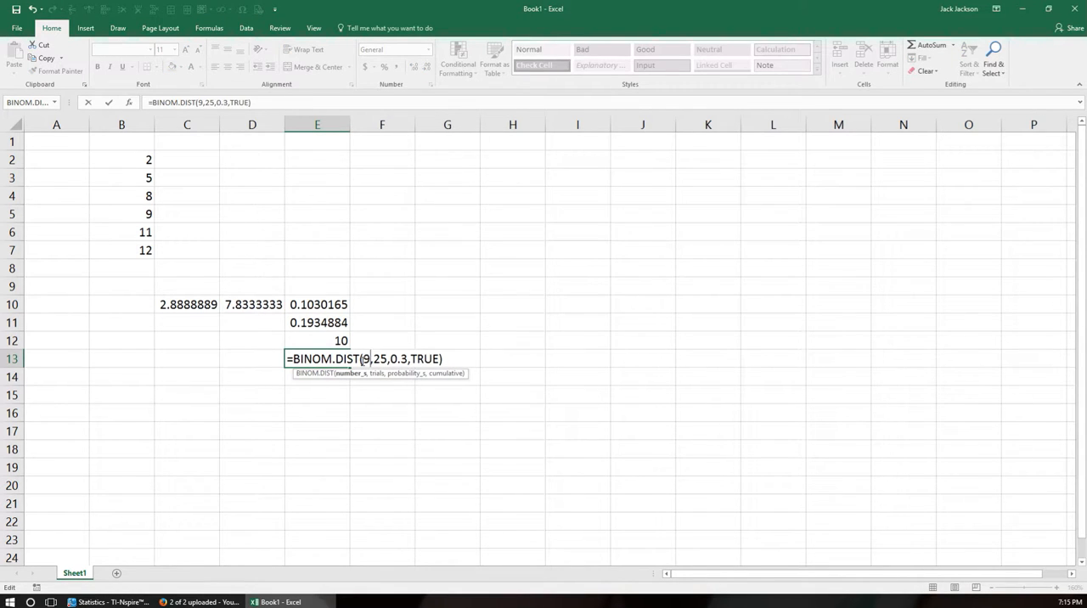
key(Return)
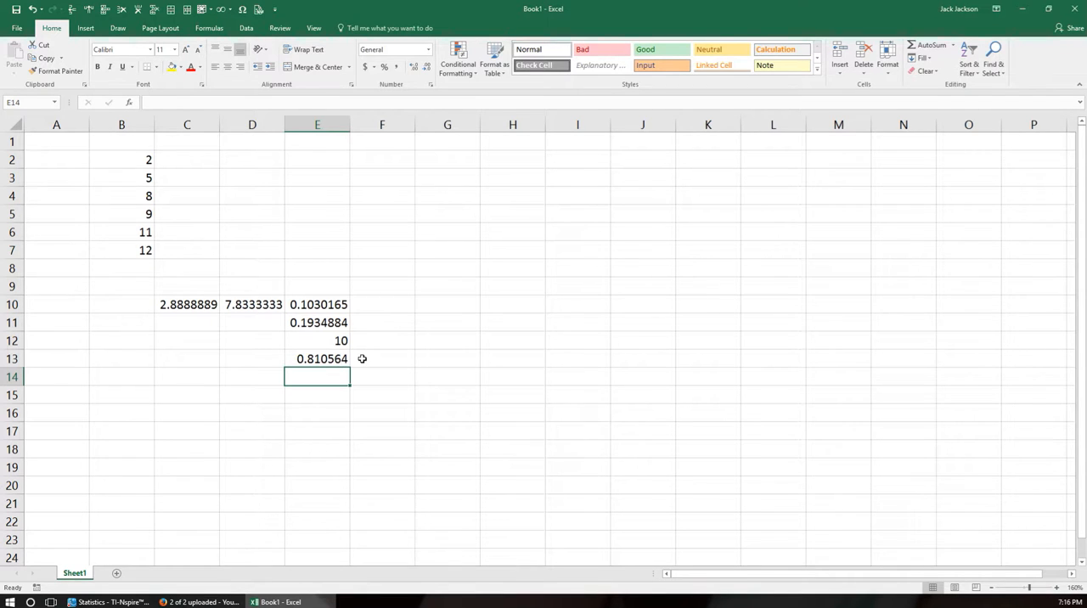
Open the function list for cell E14 and browse the statistical functions as far as MAX.
click(129, 103)
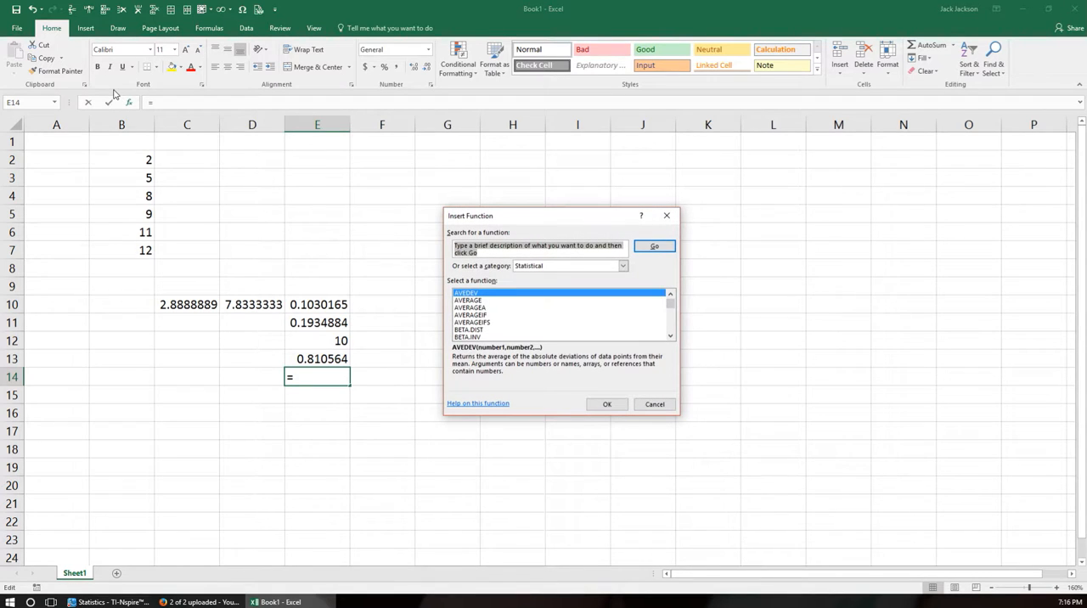
click(670, 331)
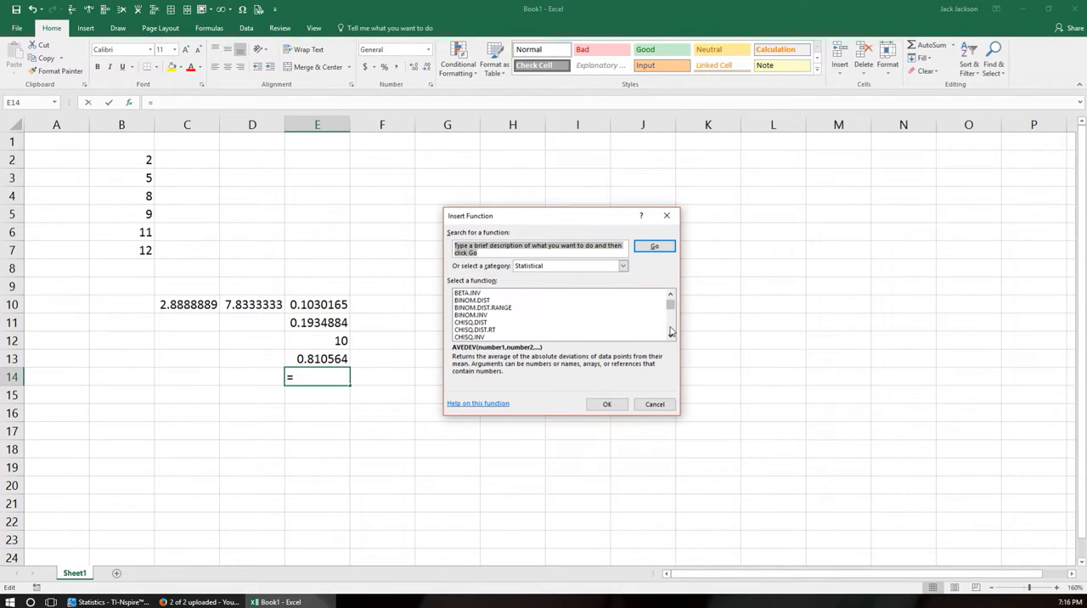
click(670, 332)
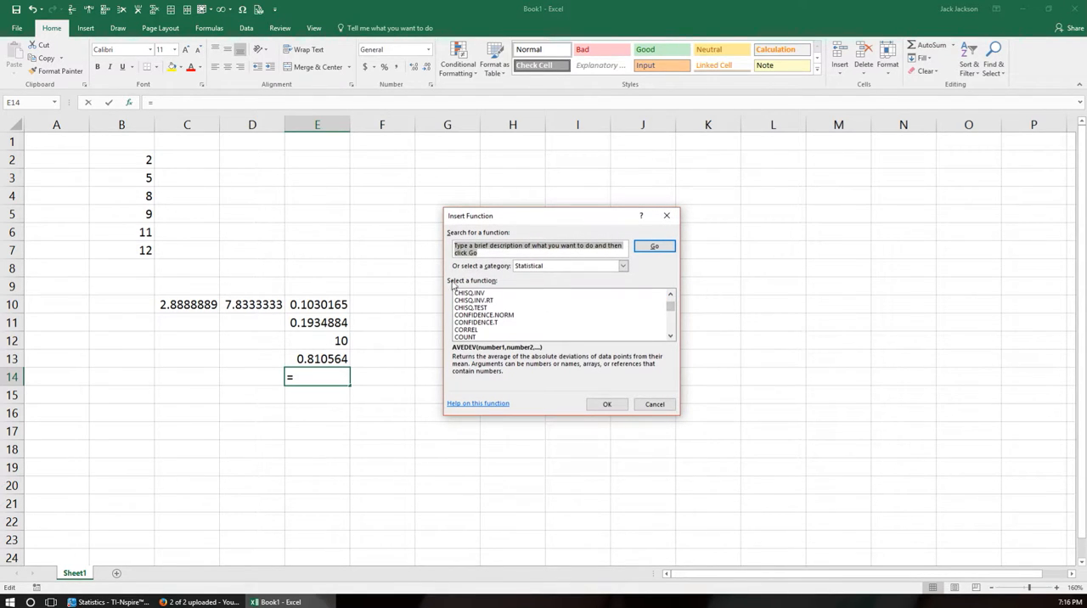
scroll(472, 310, up, 1)
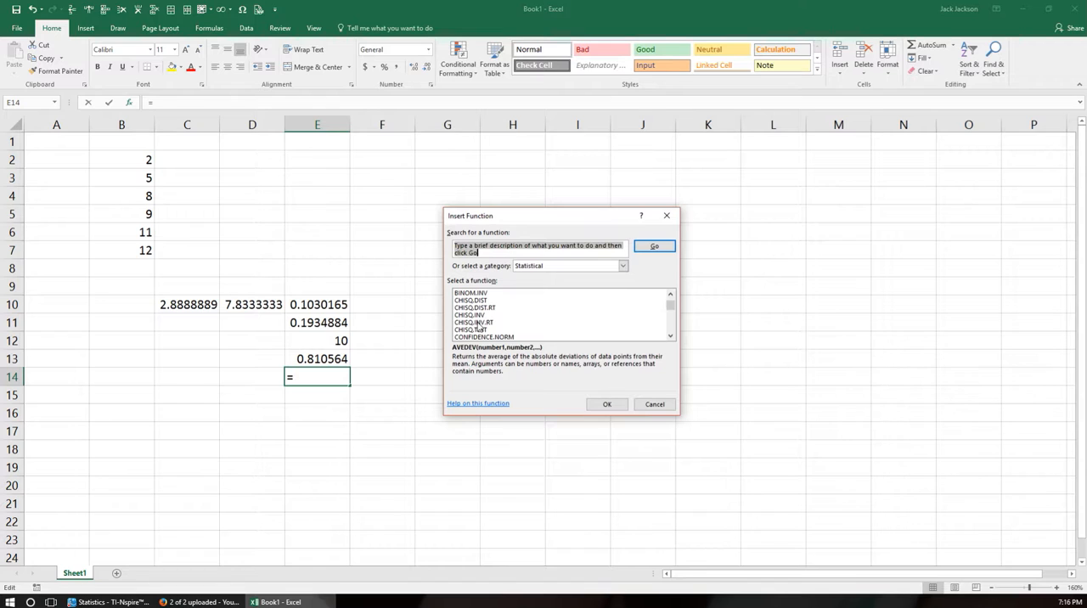
scroll(469, 333, down, 1)
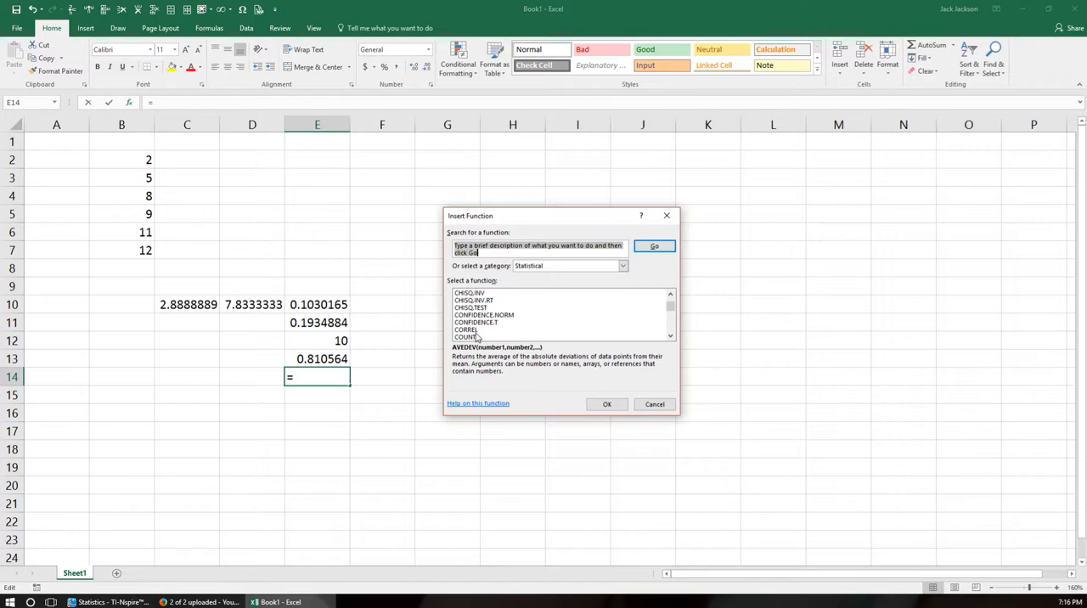
scroll(477, 339, down, 1)
scroll(477, 340, down, 1)
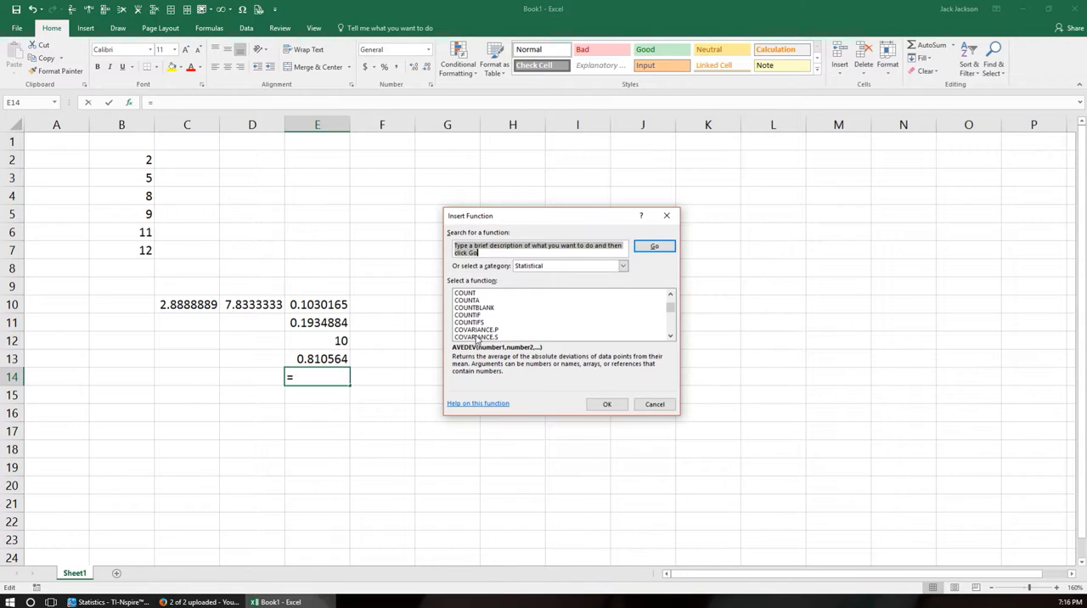
scroll(477, 340, down, 1)
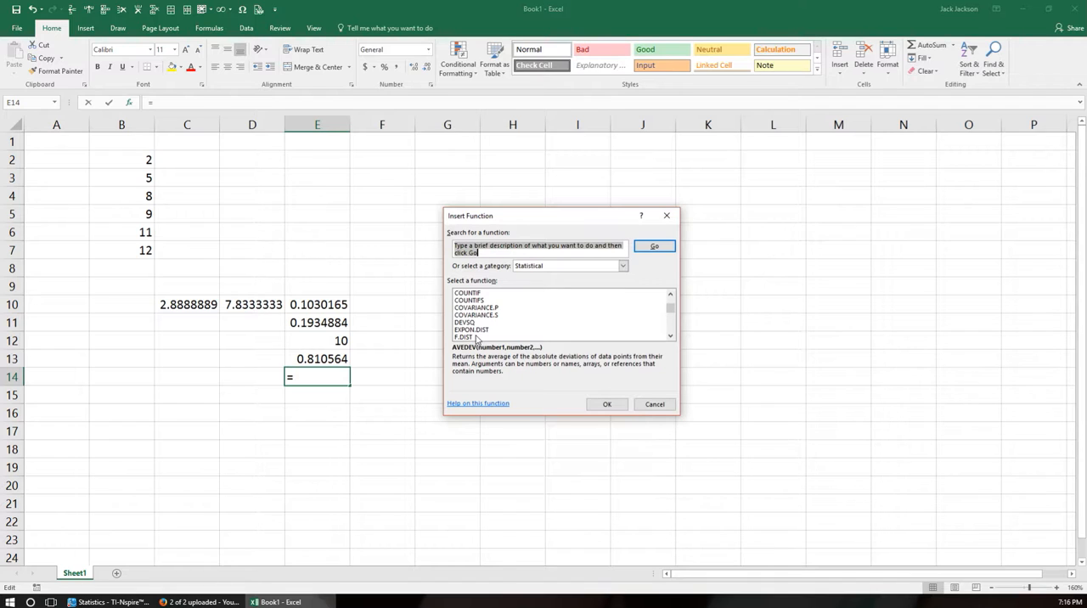
scroll(478, 339, down, 1)
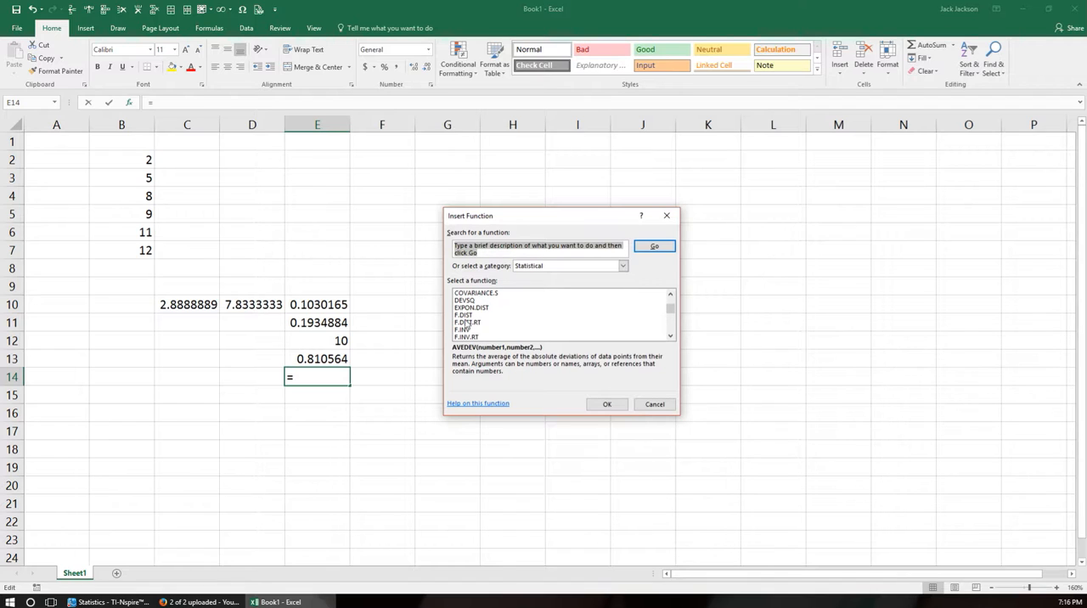
scroll(523, 333, down, 2)
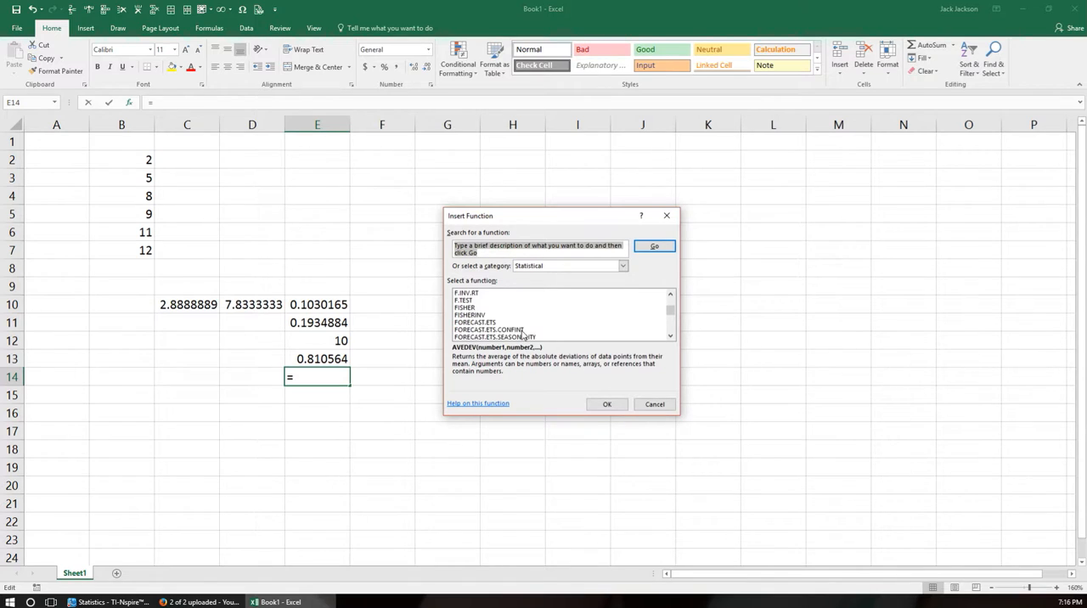
scroll(523, 334, down, 2)
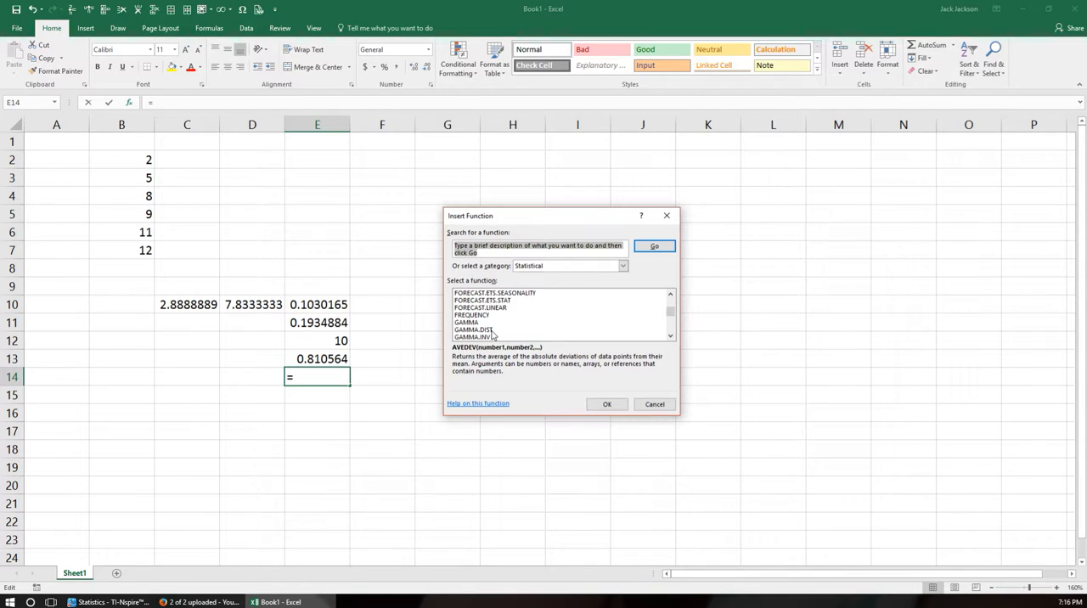
scroll(493, 335, down, 2)
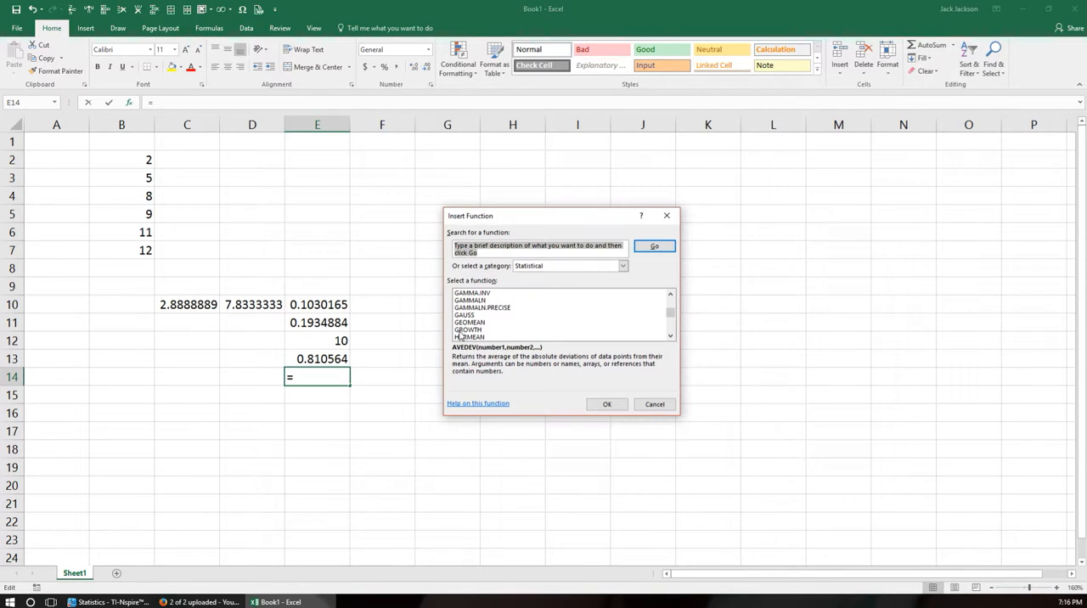
scroll(476, 334, down, 2)
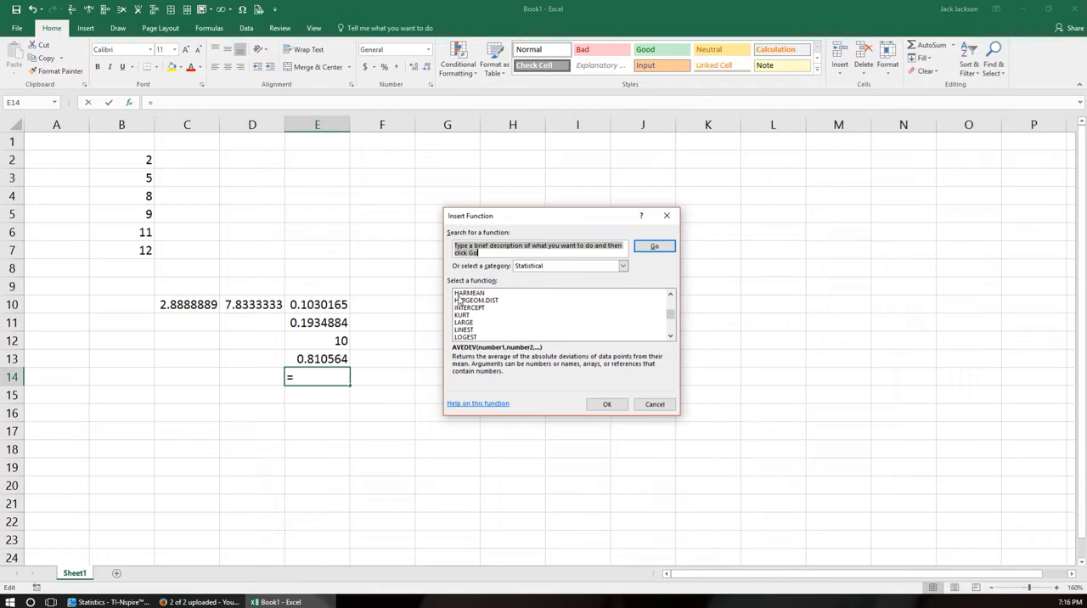
scroll(484, 337, down, 1)
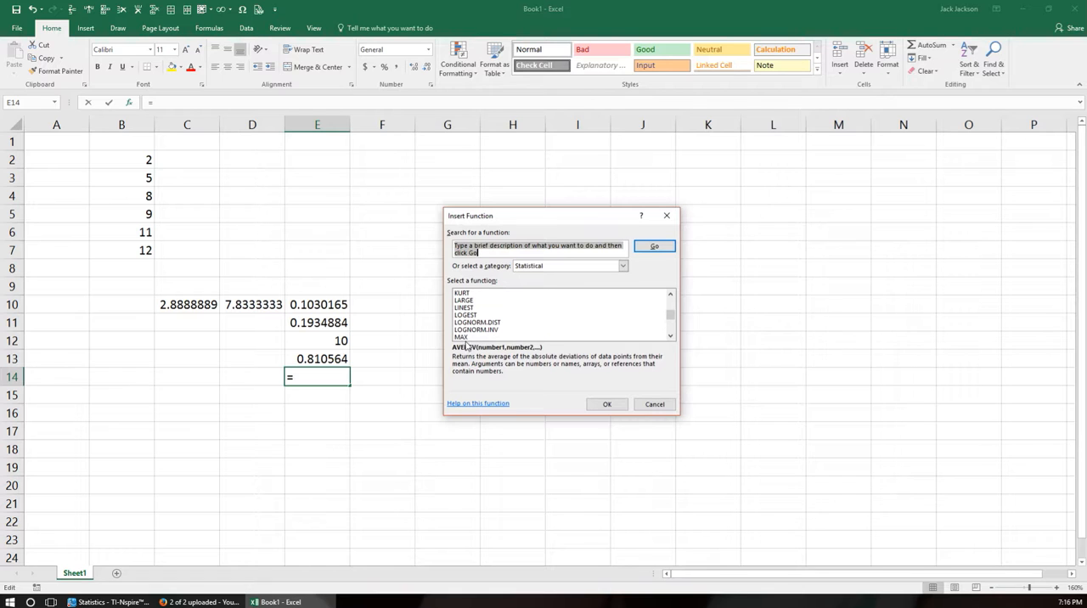
scroll(467, 340, down, 1)
click(466, 316)
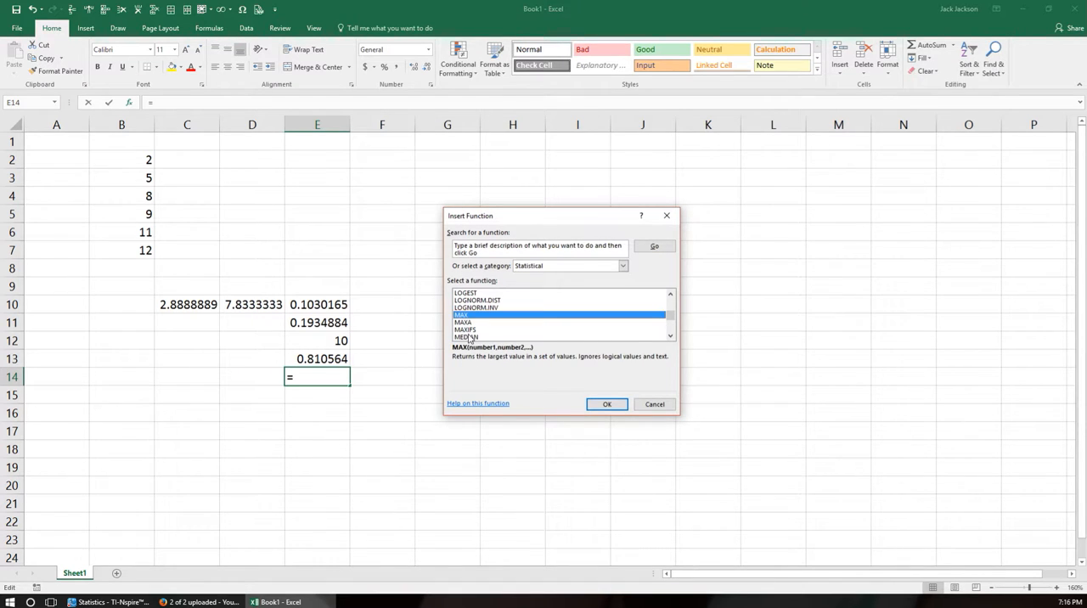
Insert the MEDIAN function in cell E14 for the range B2:B7.
scroll(469, 336, down, 1)
click(469, 316)
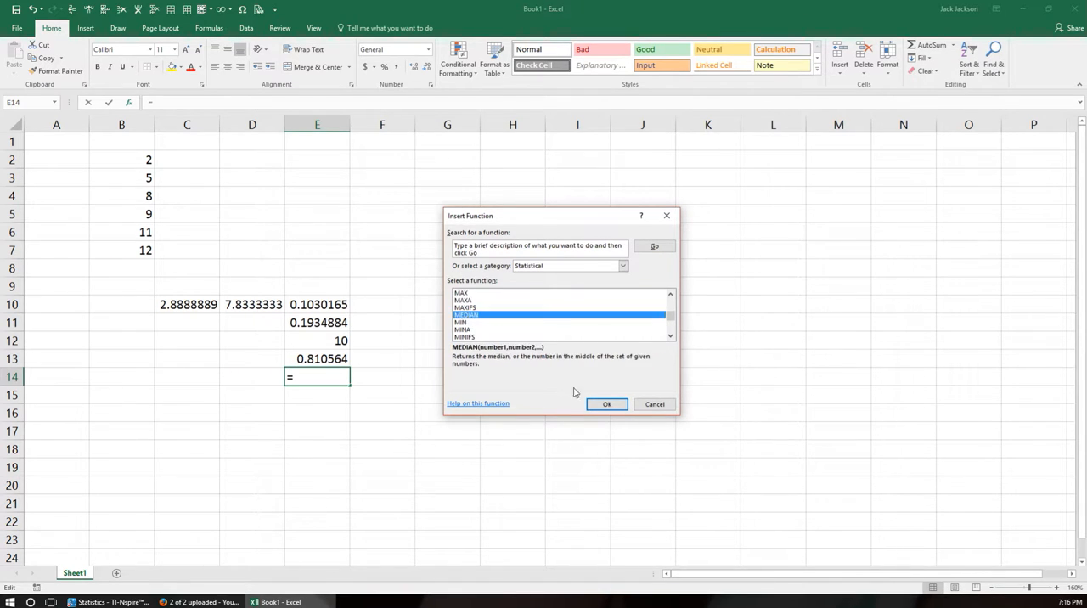
click(606, 405)
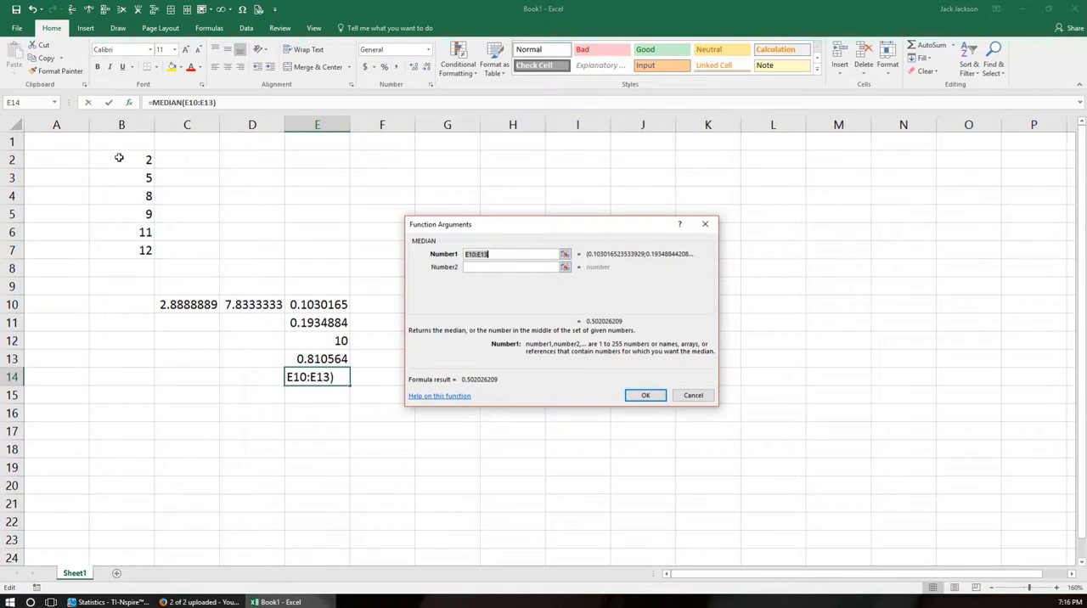
drag(134, 160, 141, 250)
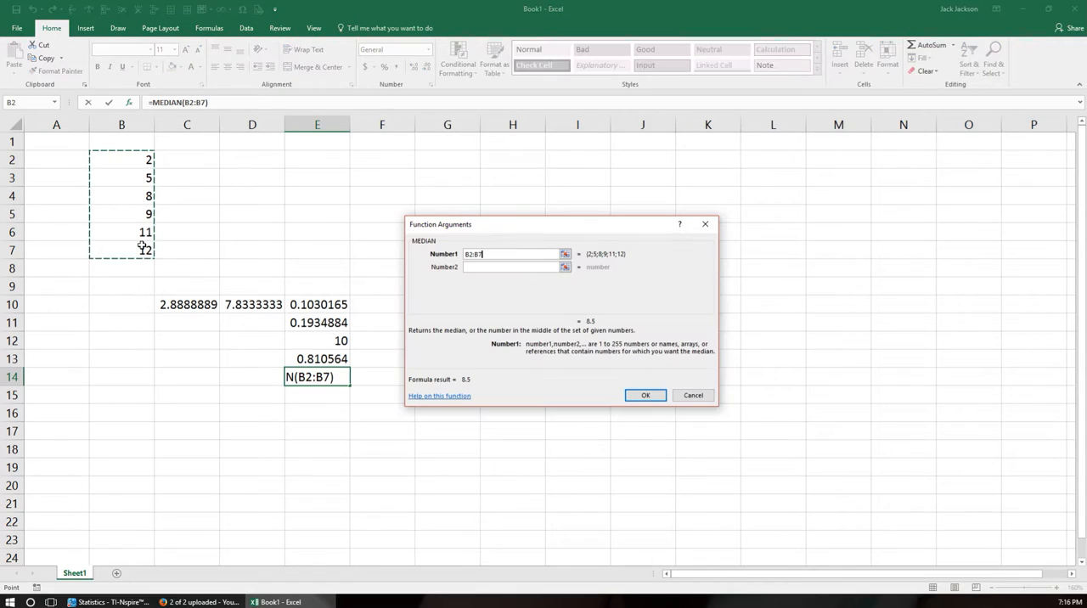
click(645, 396)
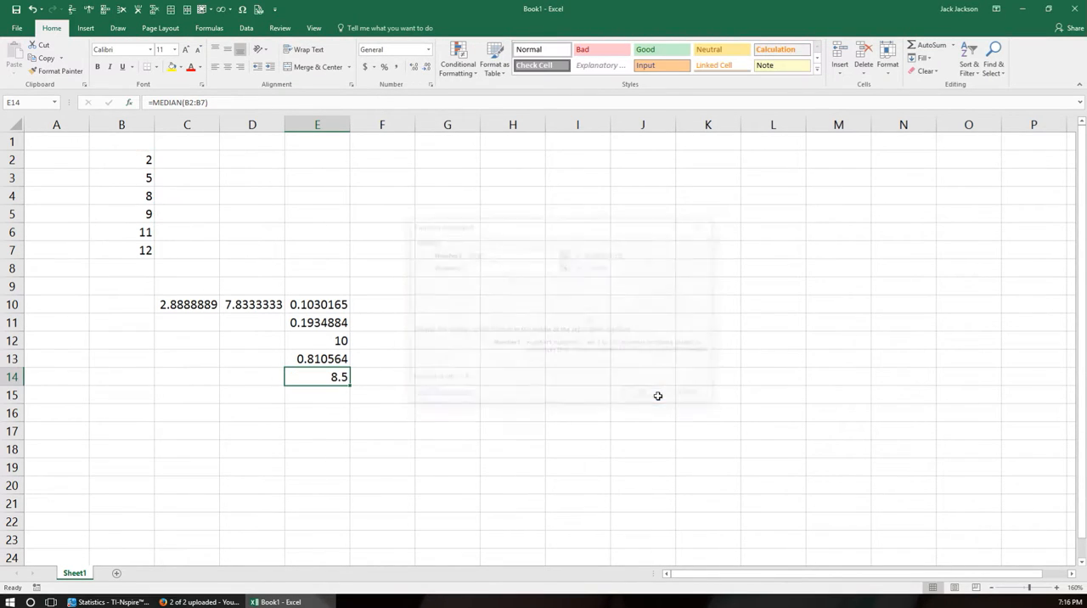
click(129, 103)
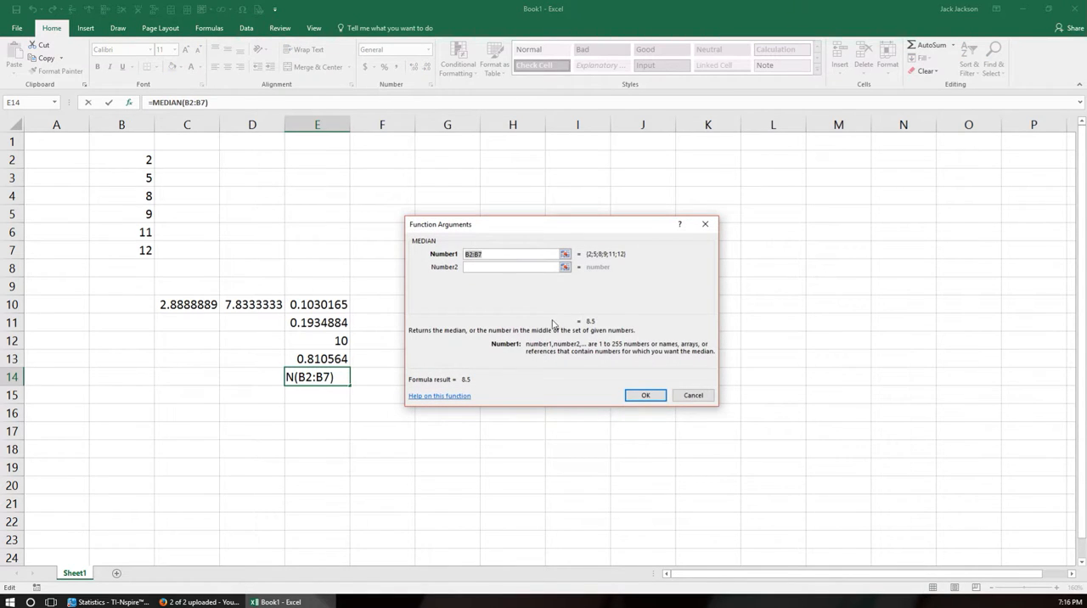
click(694, 397)
click(496, 431)
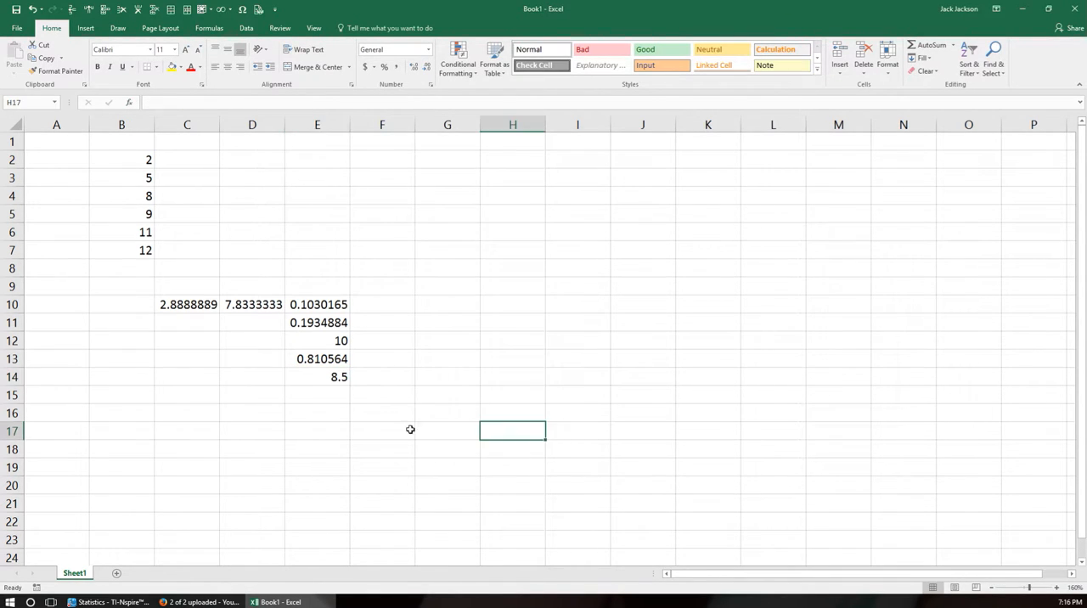
Insert the PERMUTATIONA function in cell E15 with Number 25 and Number_chosen 3.
click(314, 386)
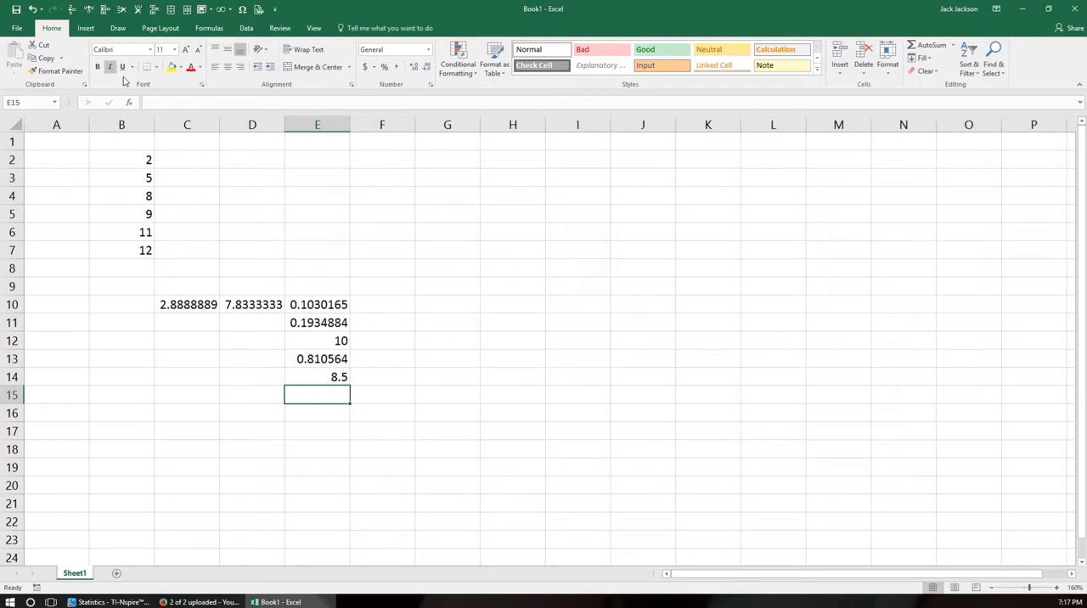
click(129, 103)
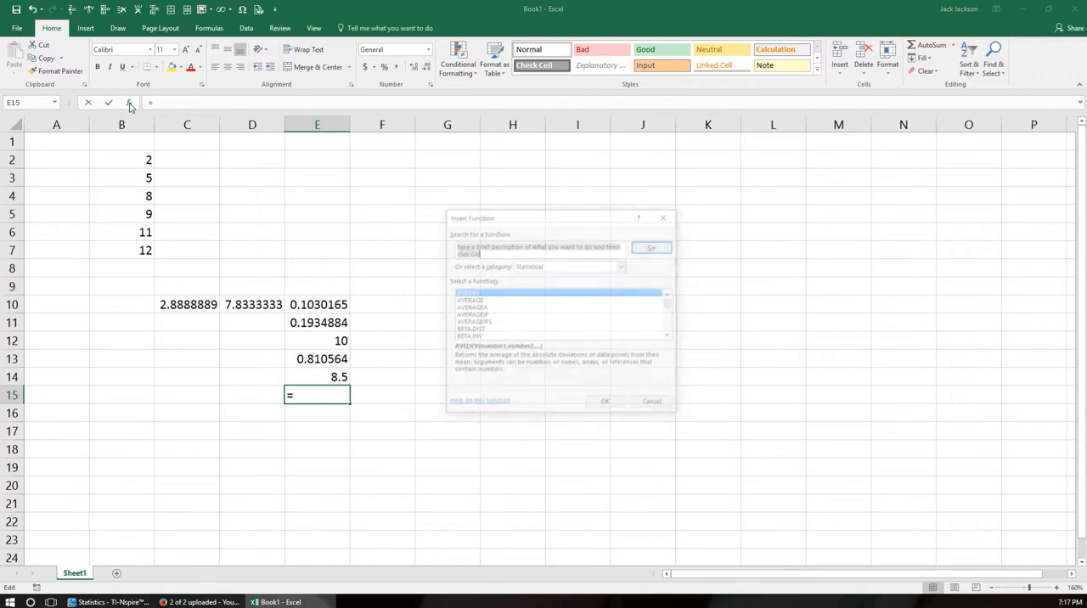
click(670, 313)
drag(670, 313, 671, 325)
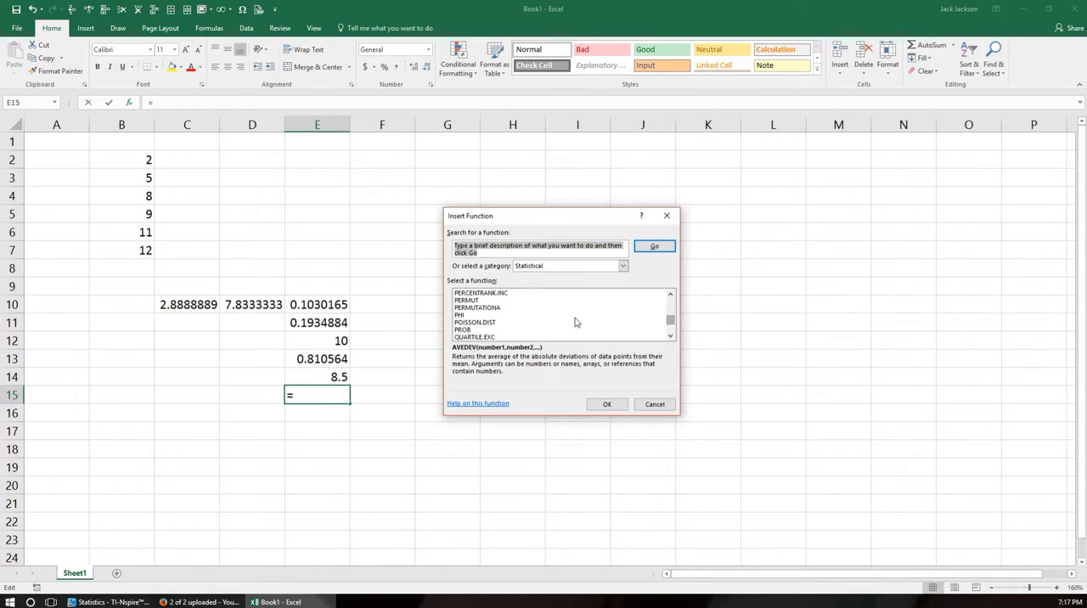
click(488, 309)
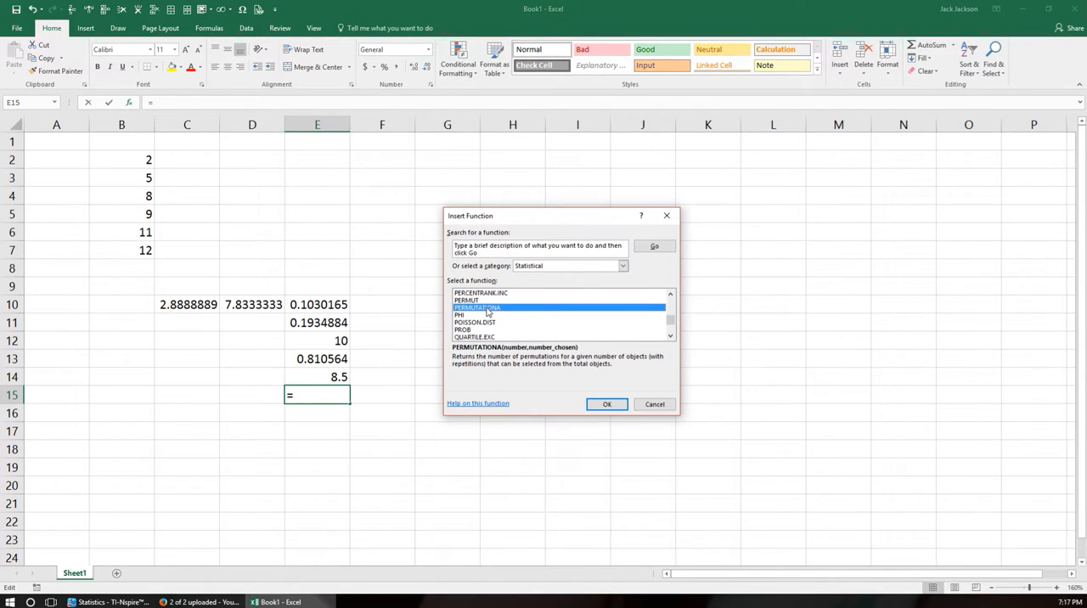
click(607, 404)
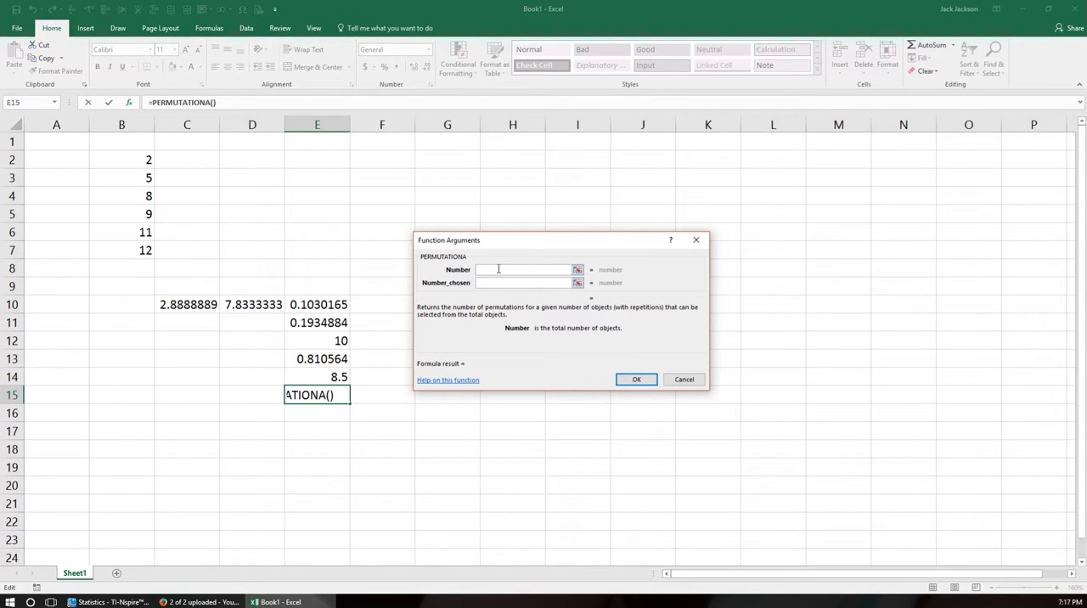
text(25)
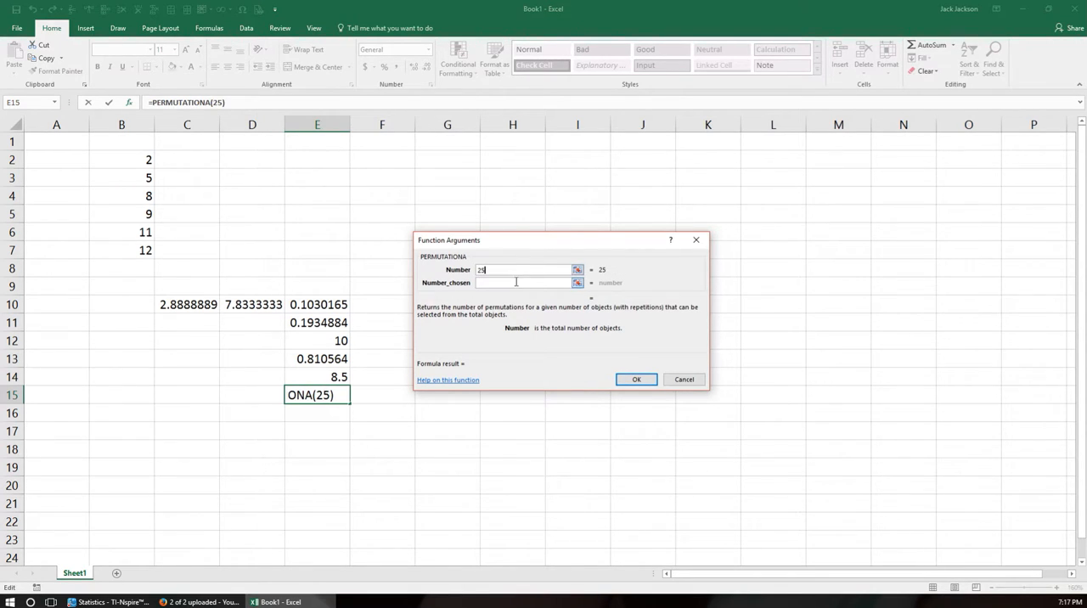
click(516, 282)
text(3)
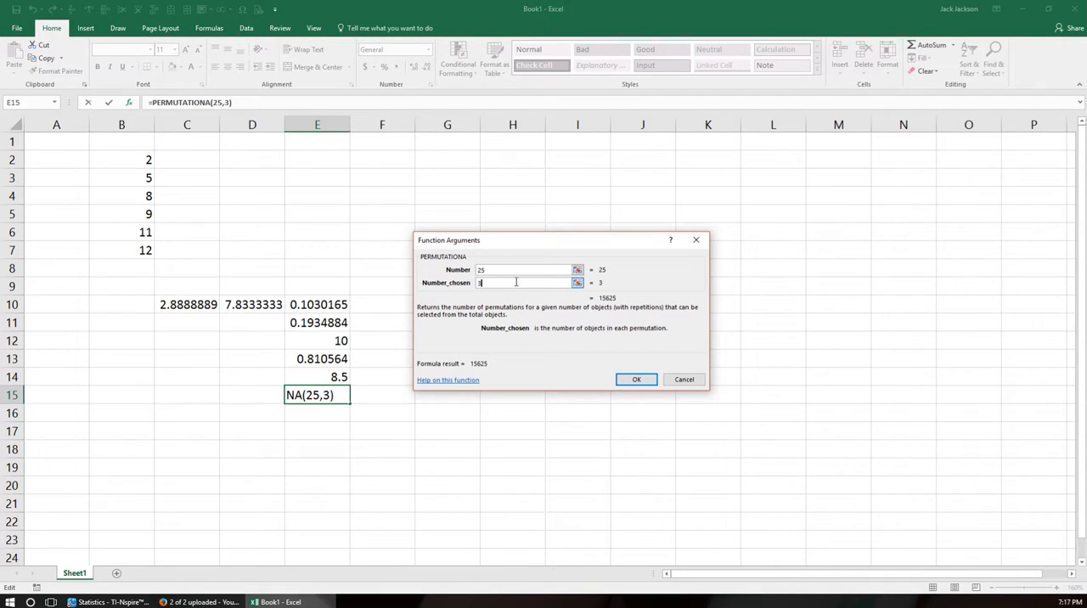
key(Return)
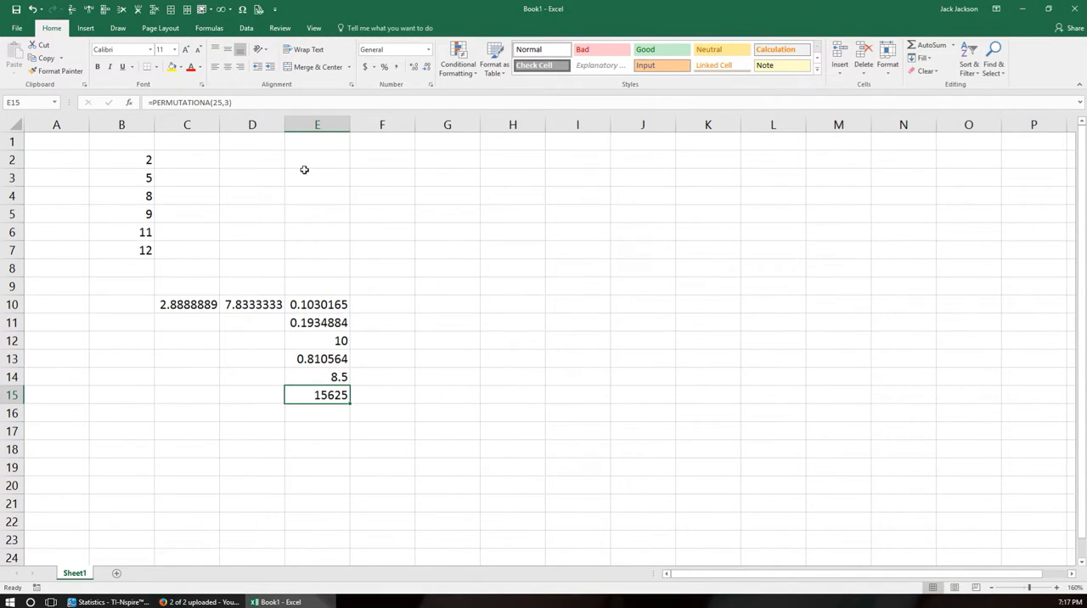
click(128, 102)
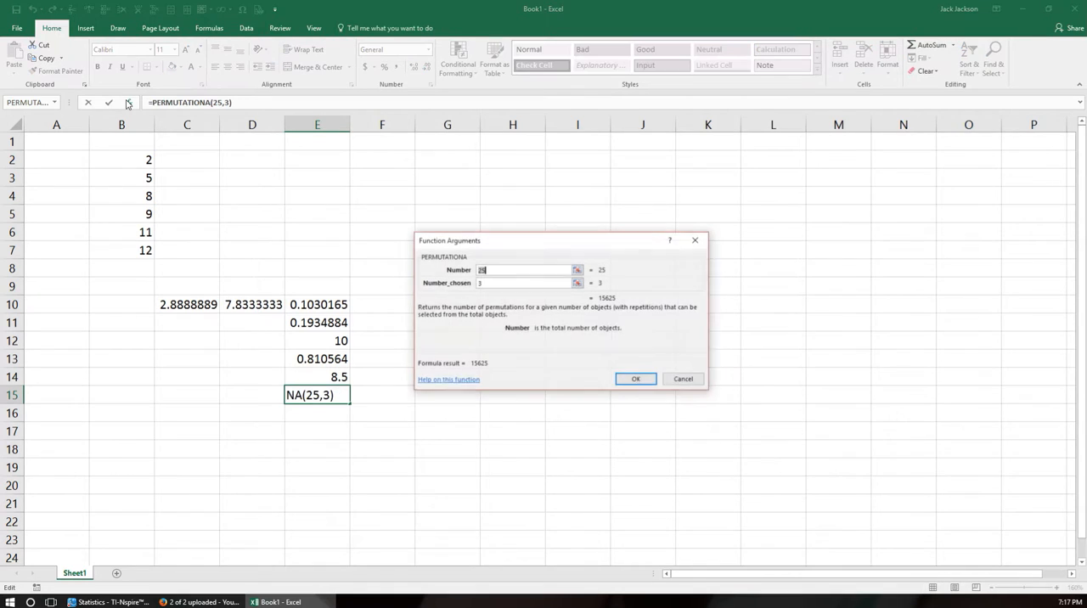
click(683, 380)
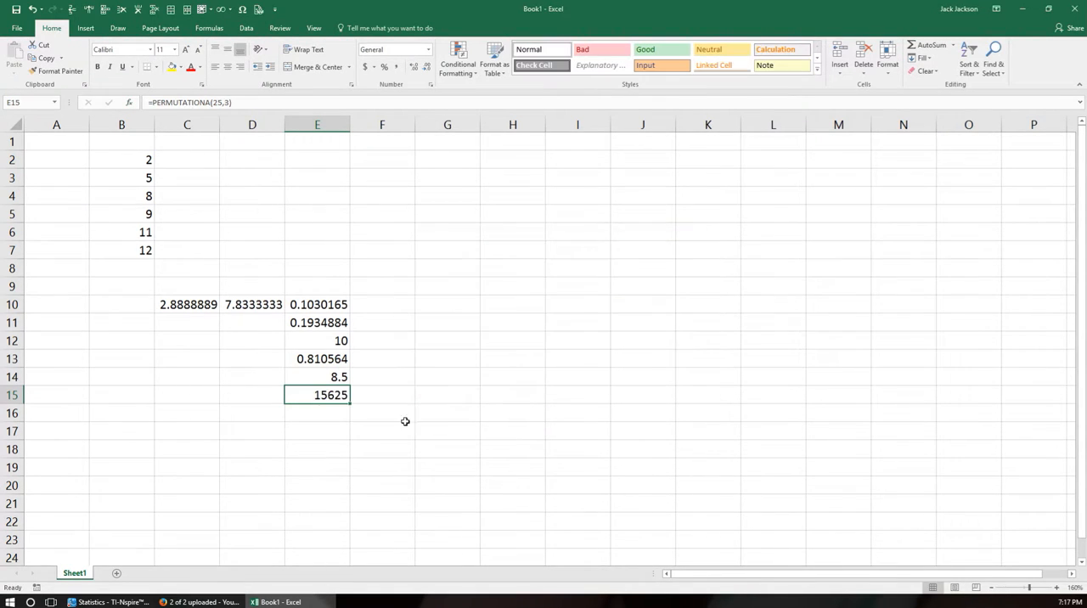
Open the function list for cell E16 and examine the statistical functions from BETA.INV through FISHERINV.
click(340, 417)
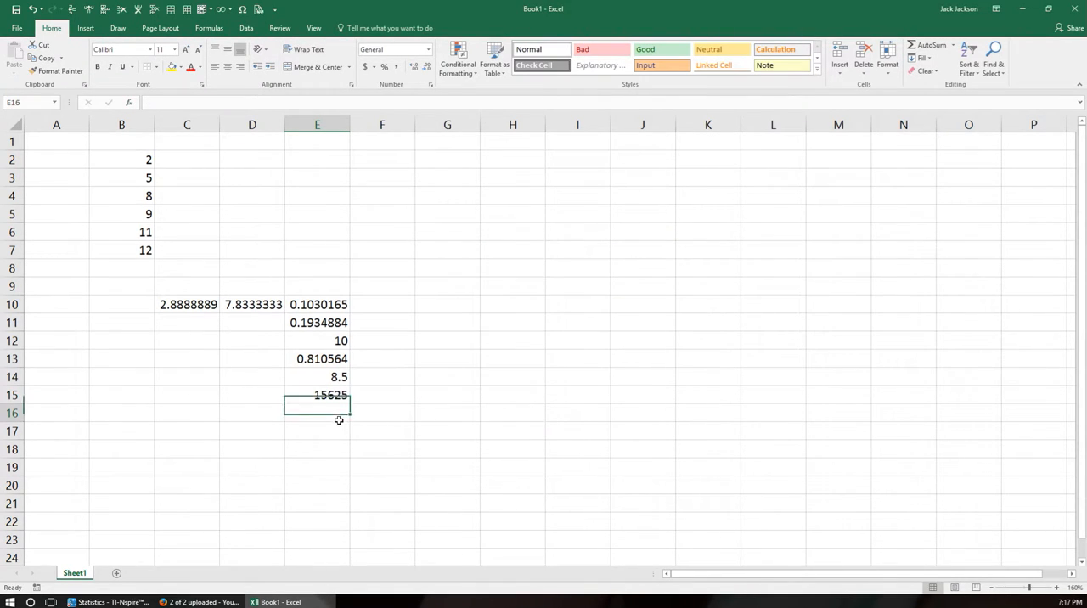
click(130, 103)
scroll(530, 316, down, 4)
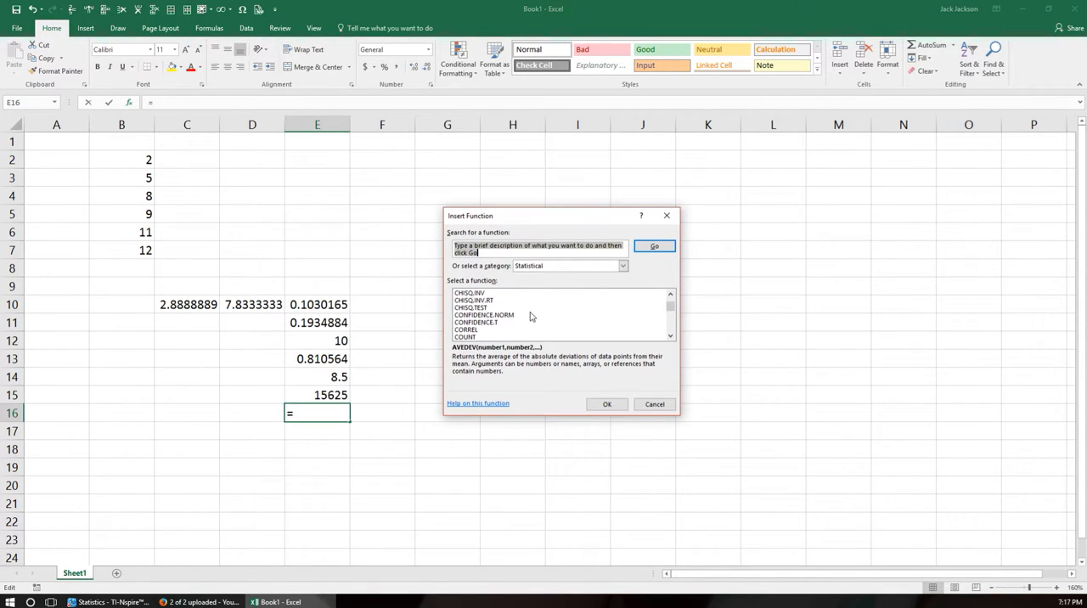
scroll(530, 316, down, 2)
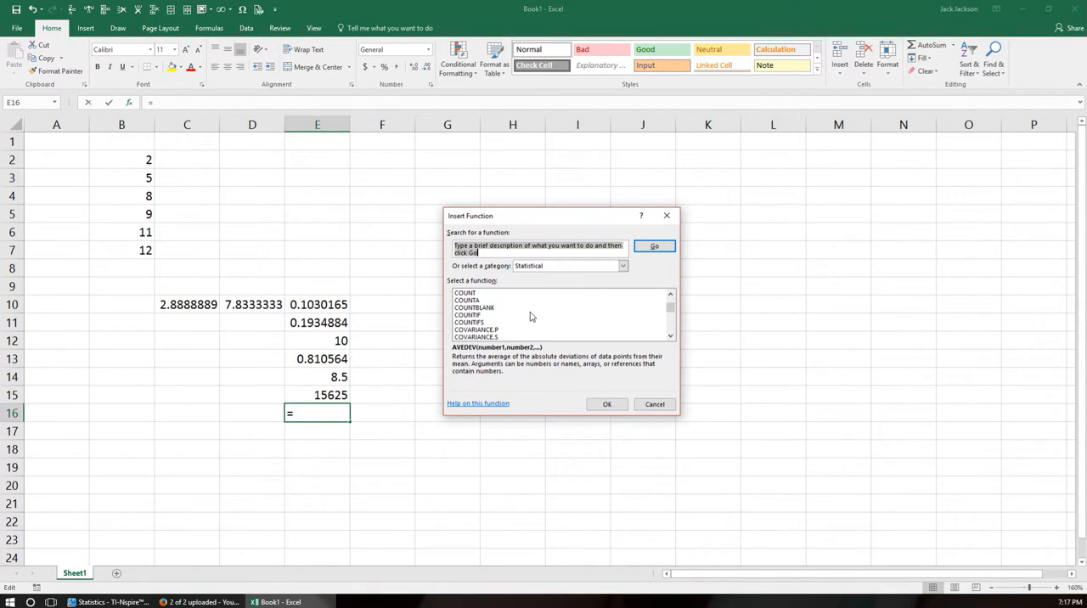
scroll(530, 316, down, 1)
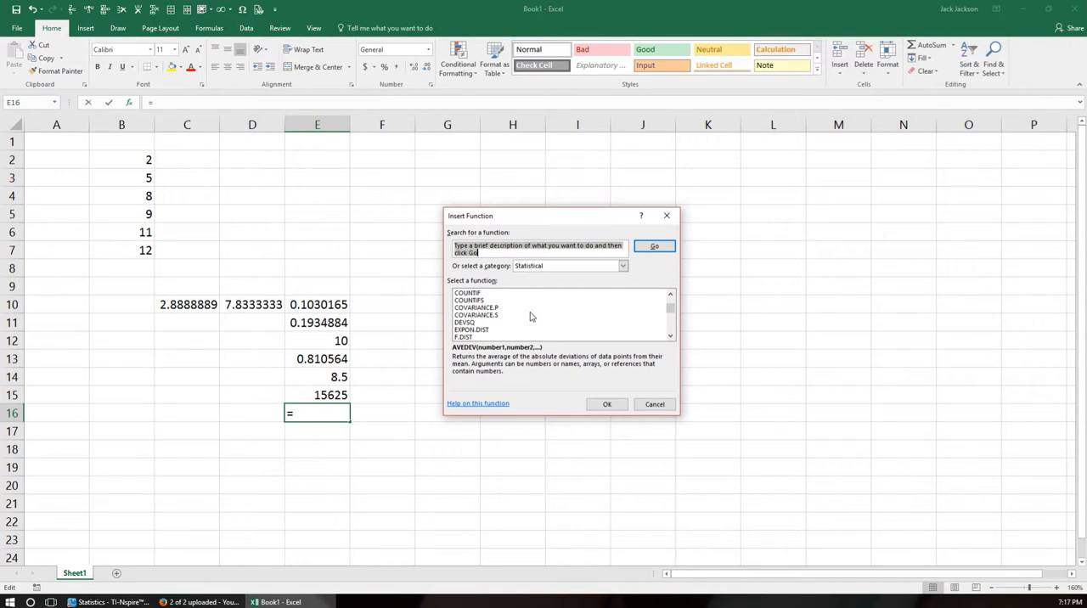
scroll(530, 316, up, 1)
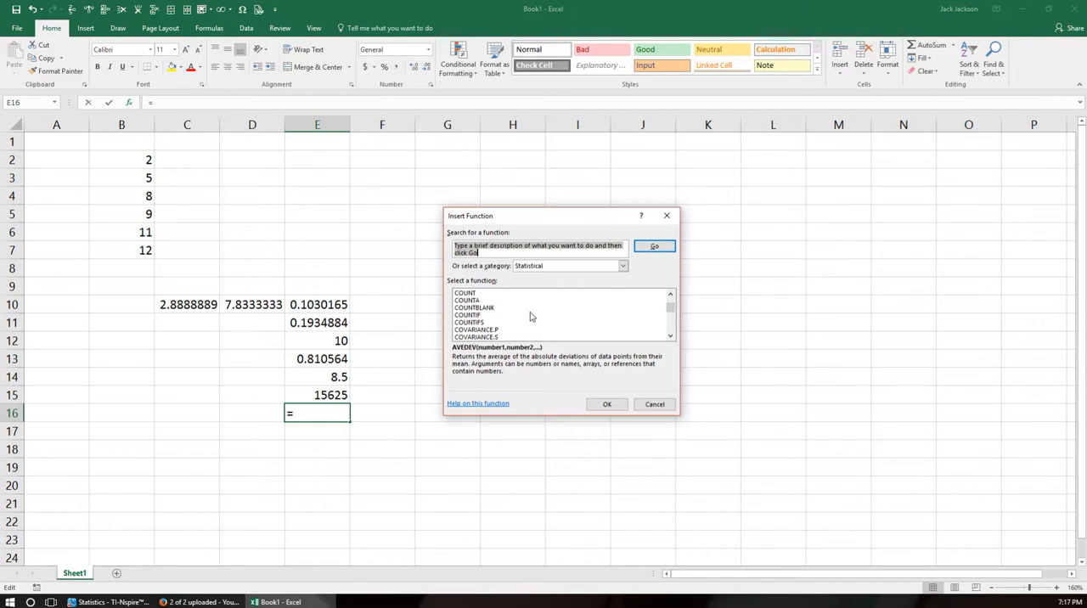
scroll(530, 316, up, 2)
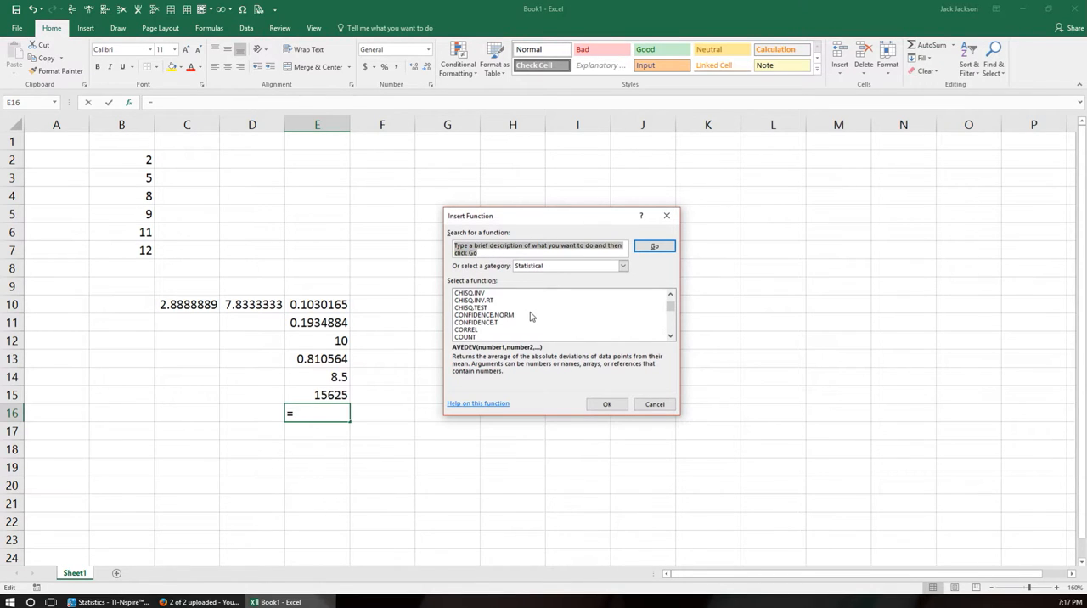
scroll(530, 316, up, 2)
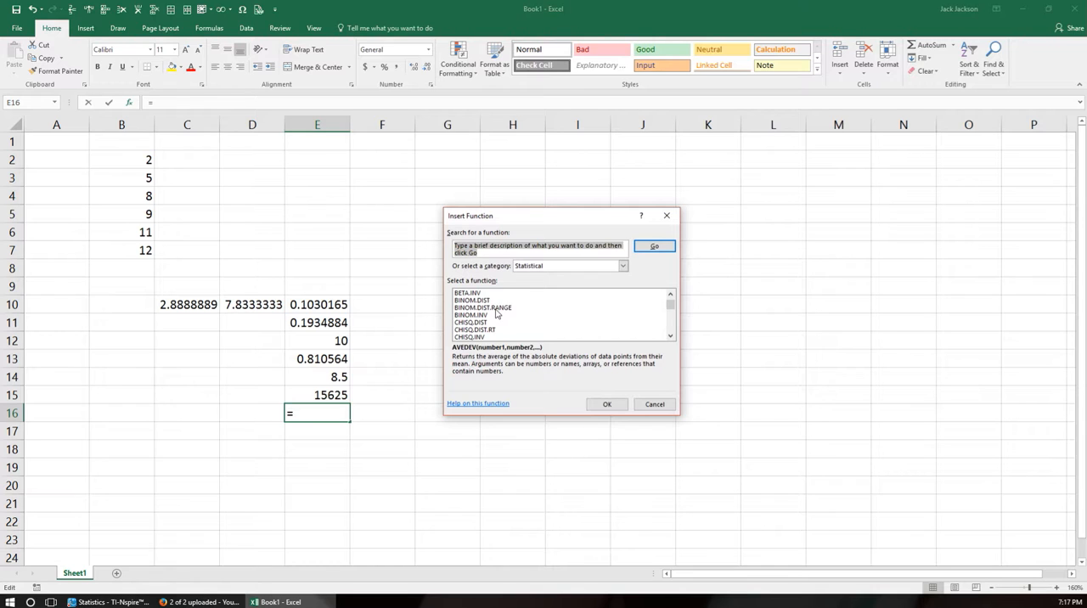
scroll(497, 314, down, 2)
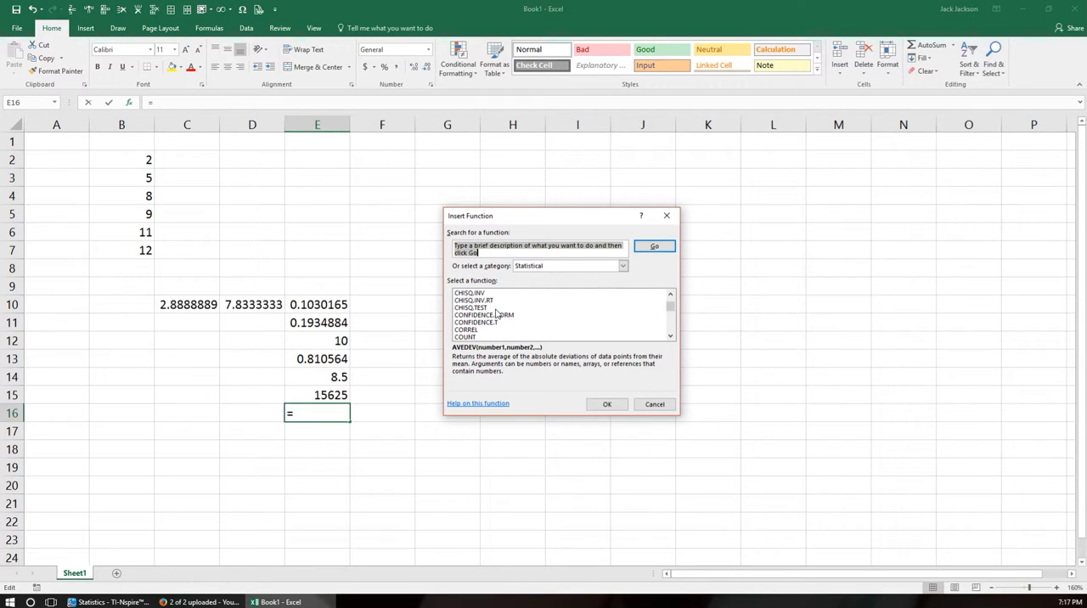
scroll(510, 328, down, 3)
scroll(510, 329, down, 6)
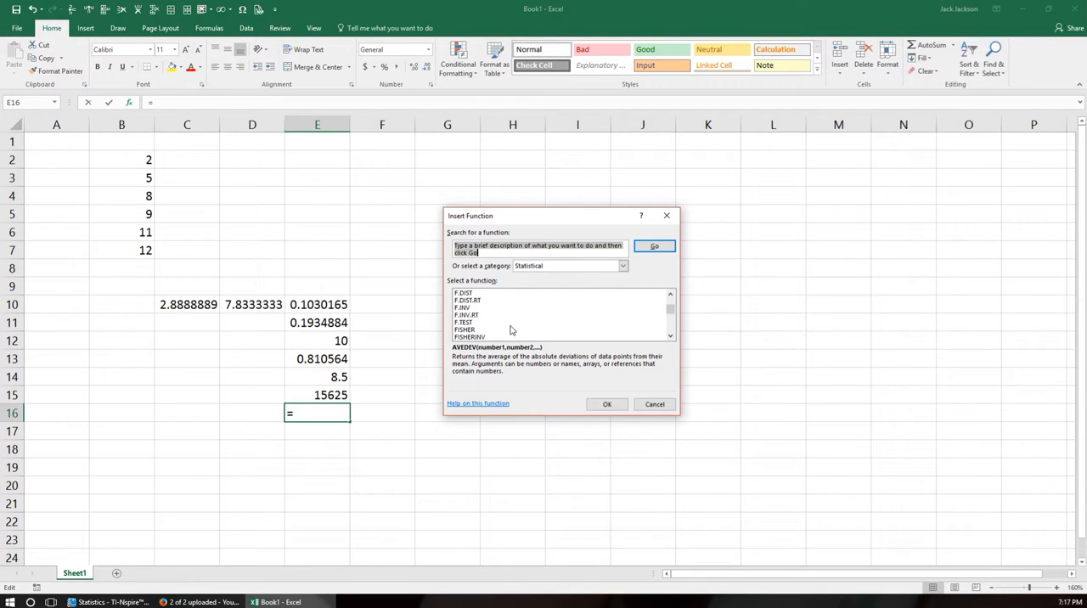
Examine the listed statistical functions from MODE and NORM through percentile, permutation, quartile and skewness to the STDEV group.
scroll(511, 330, down, 7)
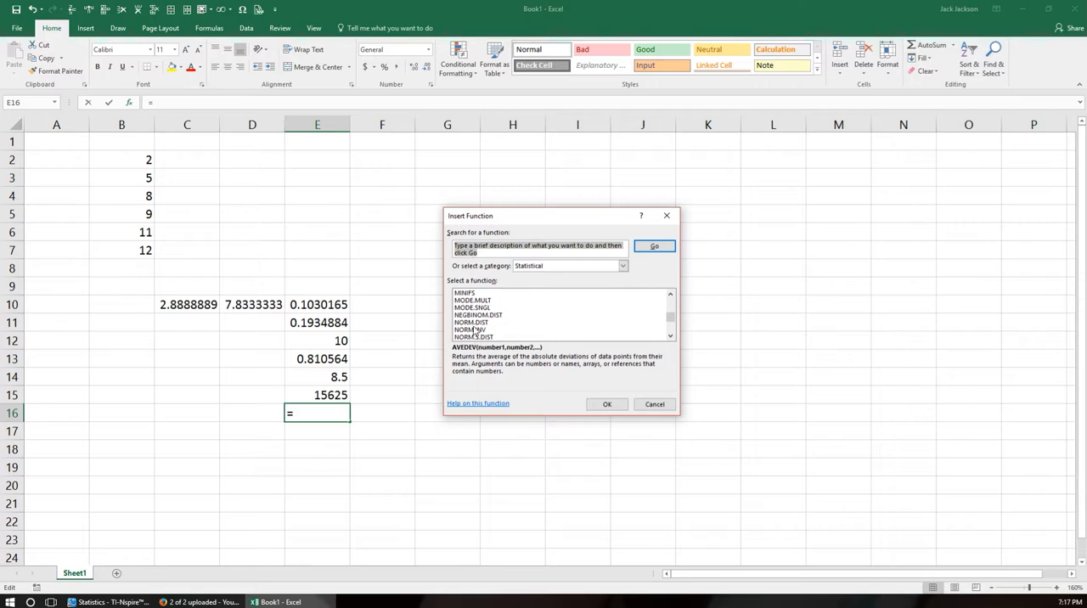
scroll(475, 332, down, 1)
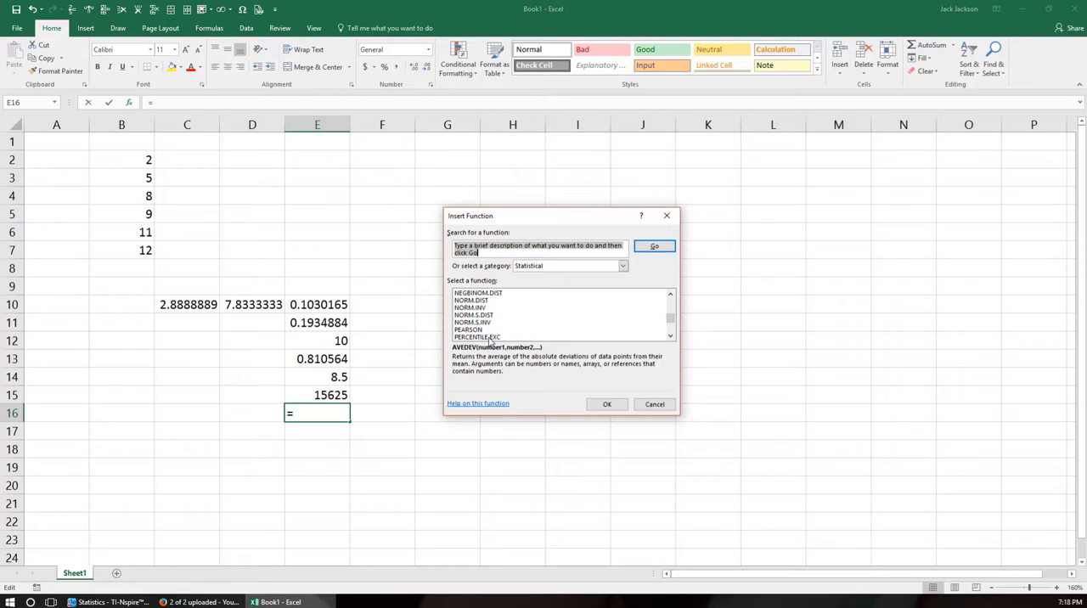
scroll(490, 339, down, 2)
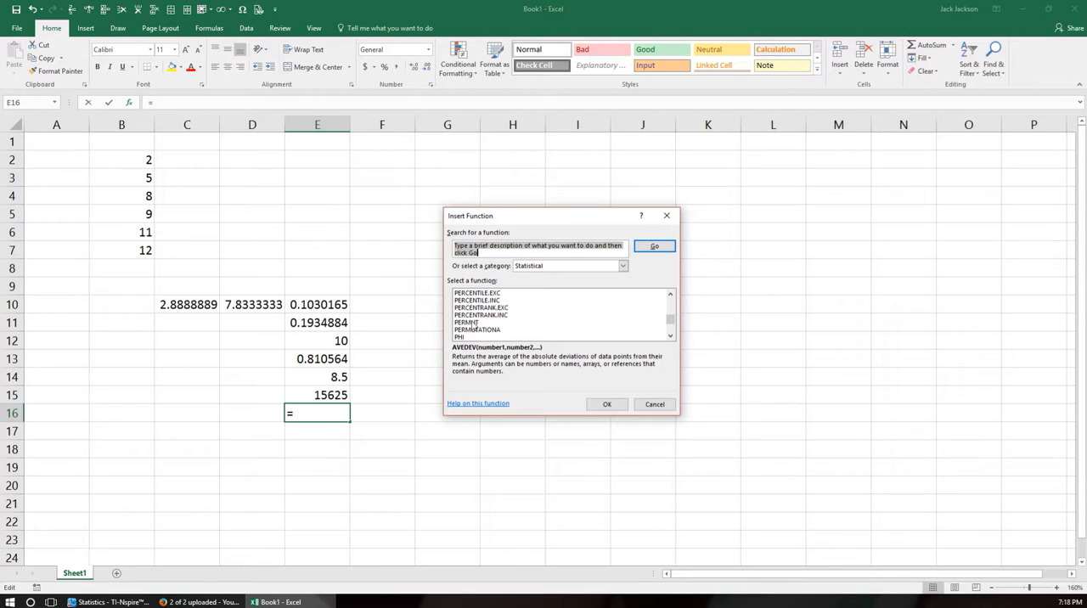
scroll(474, 325, down, 2)
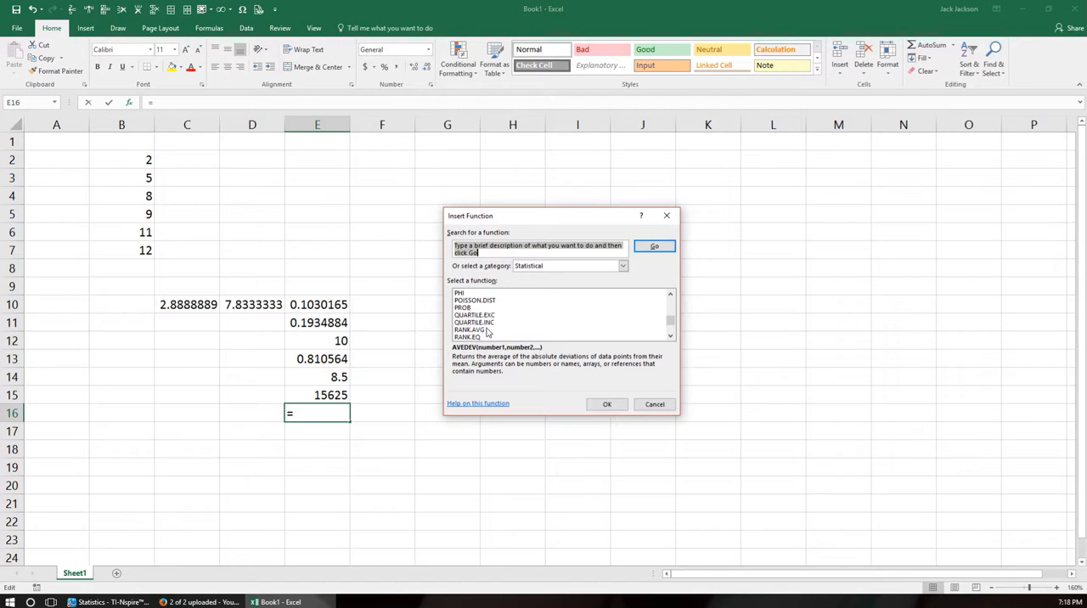
scroll(481, 331, down, 2)
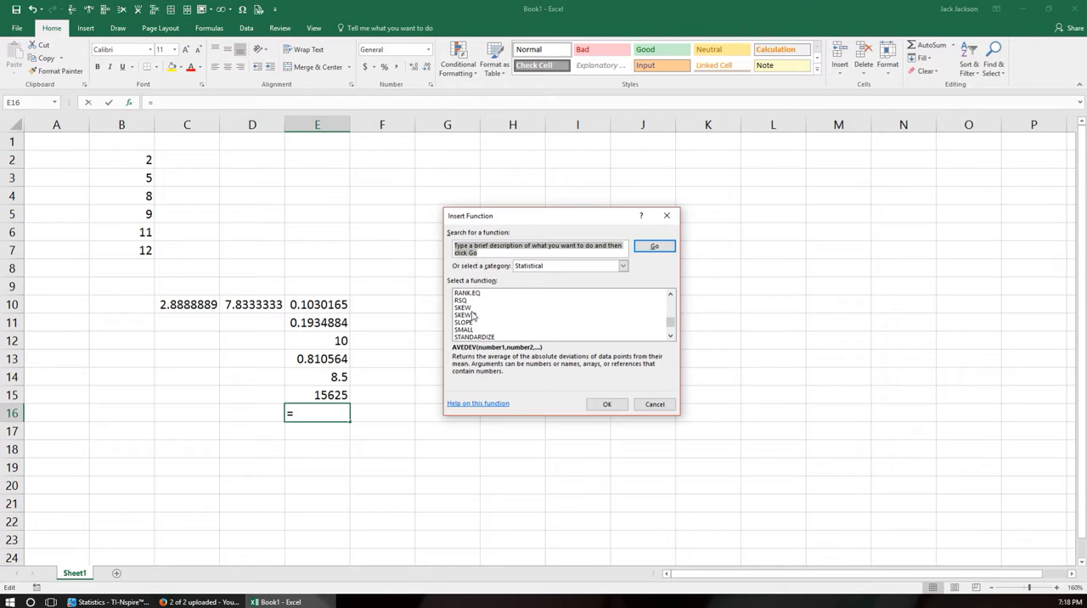
scroll(476, 316, down, 2)
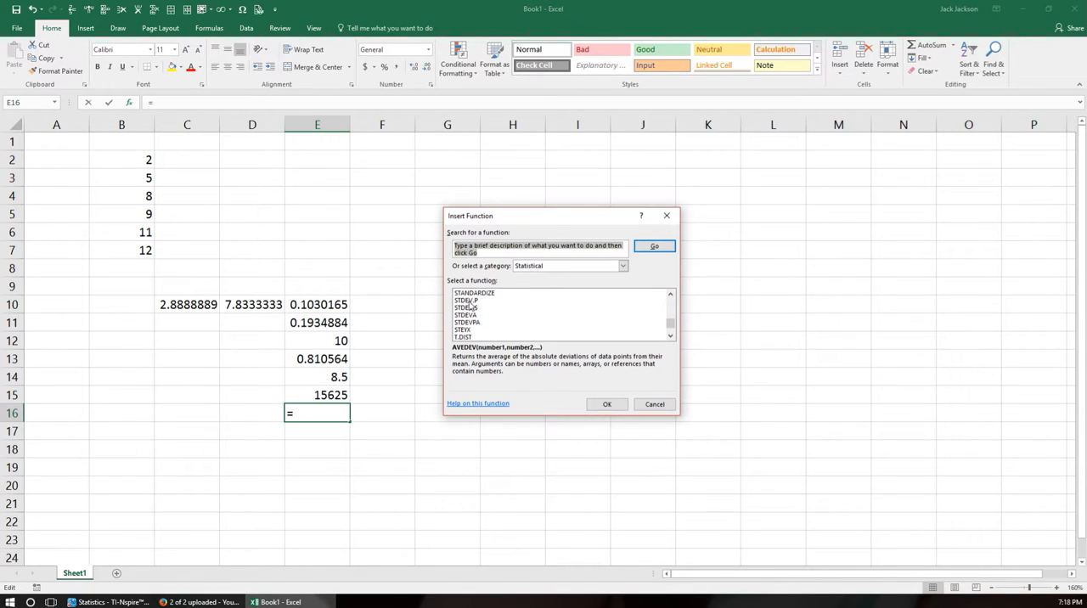
Check the descriptions of STDEV.P and STDEV.S, and look through the remaining statistical functions as far as Z.TEST.
click(469, 301)
click(467, 309)
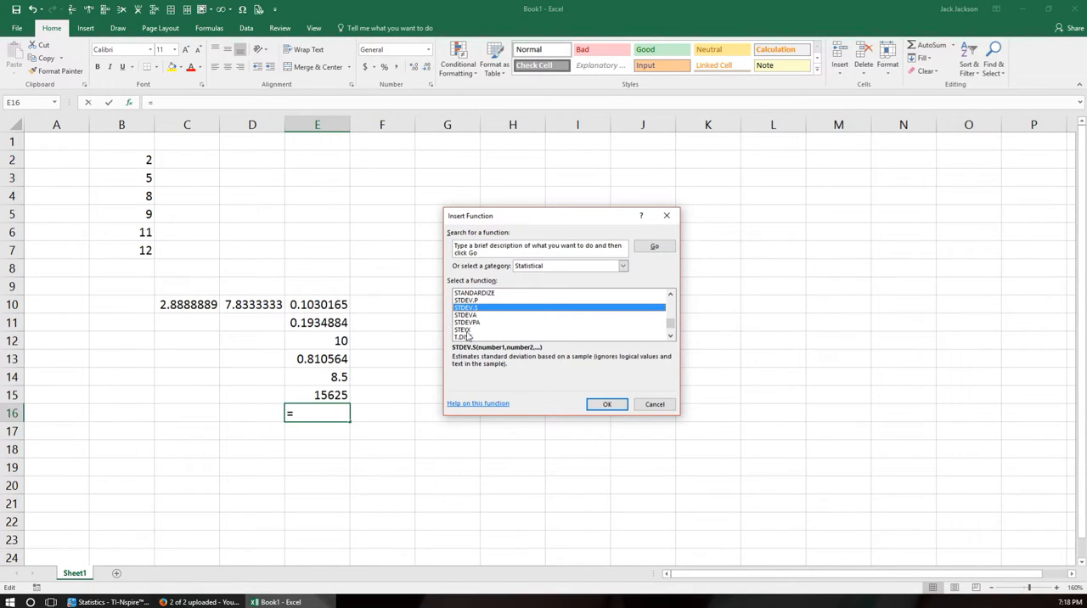
scroll(484, 322, down, 2)
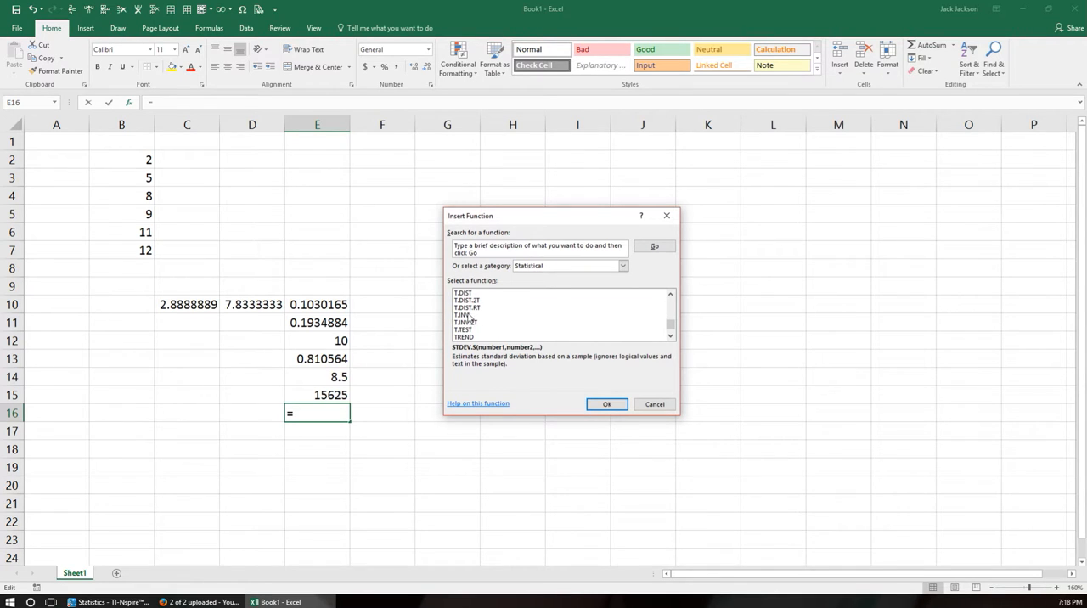
scroll(487, 330, down, 2)
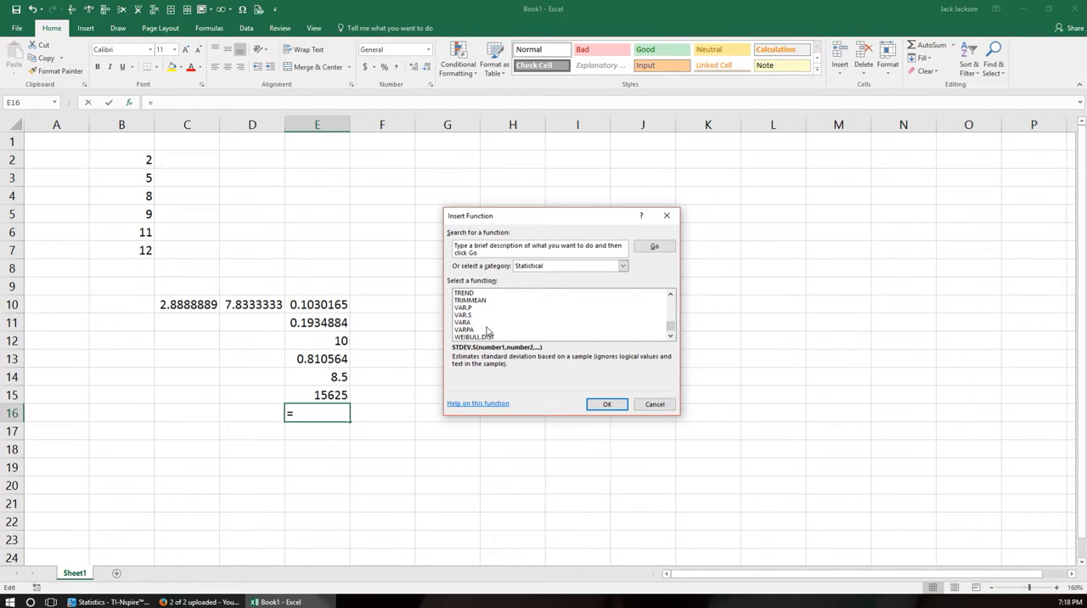
scroll(487, 331, down, 1)
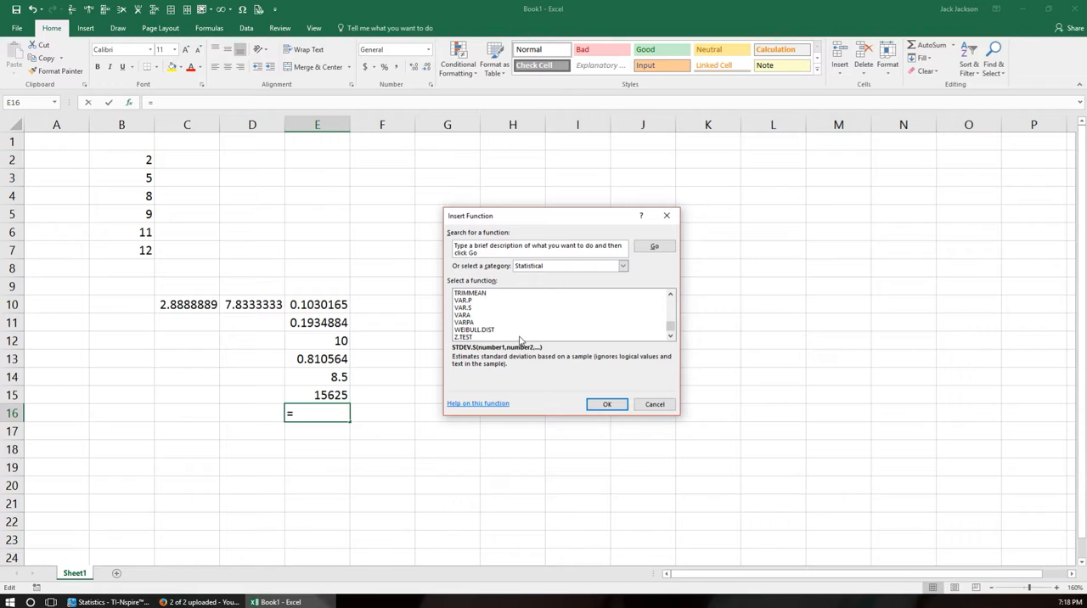
Go back through the statistical function list and check the description of GEOMEAN.
scroll(480, 328, up, 2)
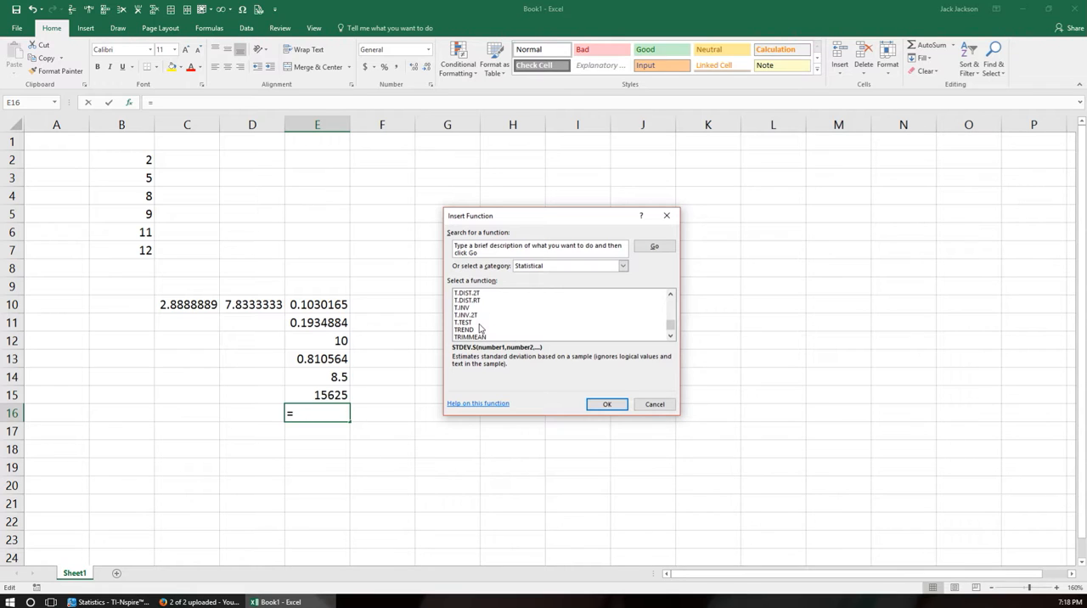
scroll(481, 330, up, 17)
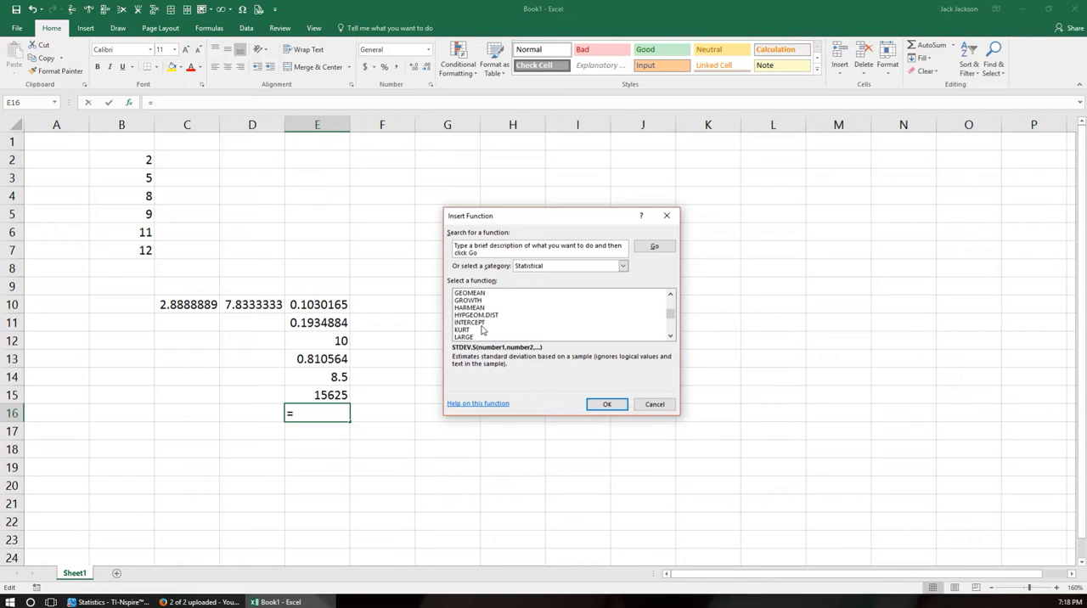
scroll(481, 329, up, 2)
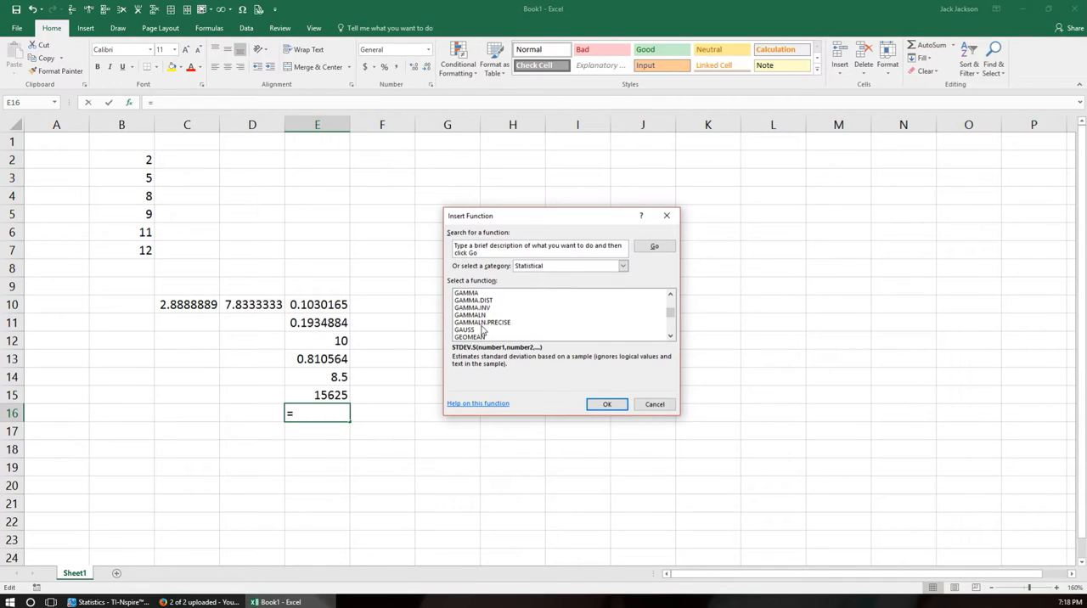
scroll(482, 330, down, 1)
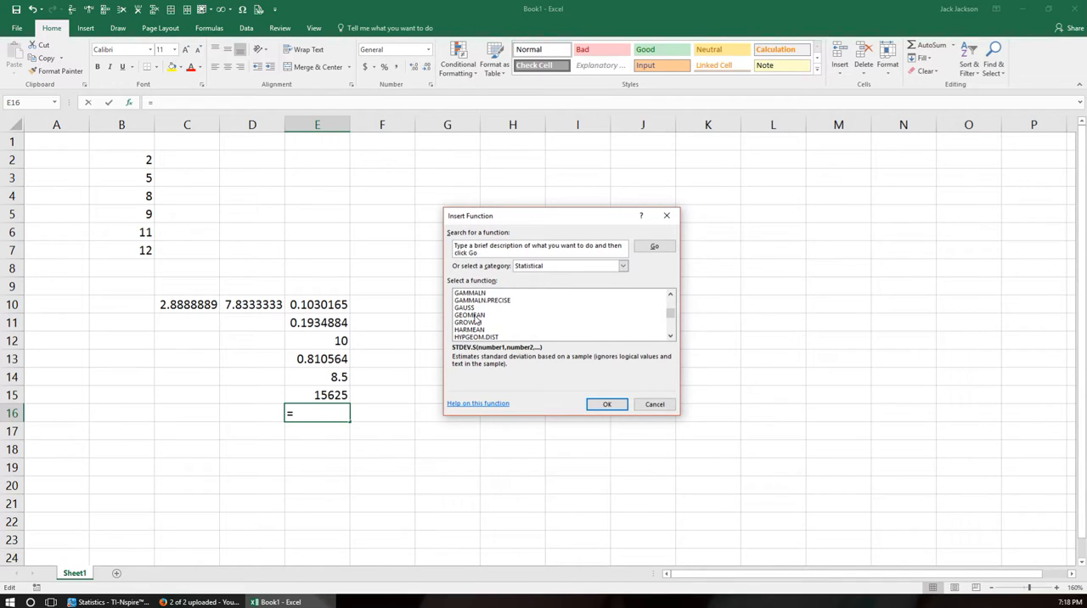
click(474, 316)
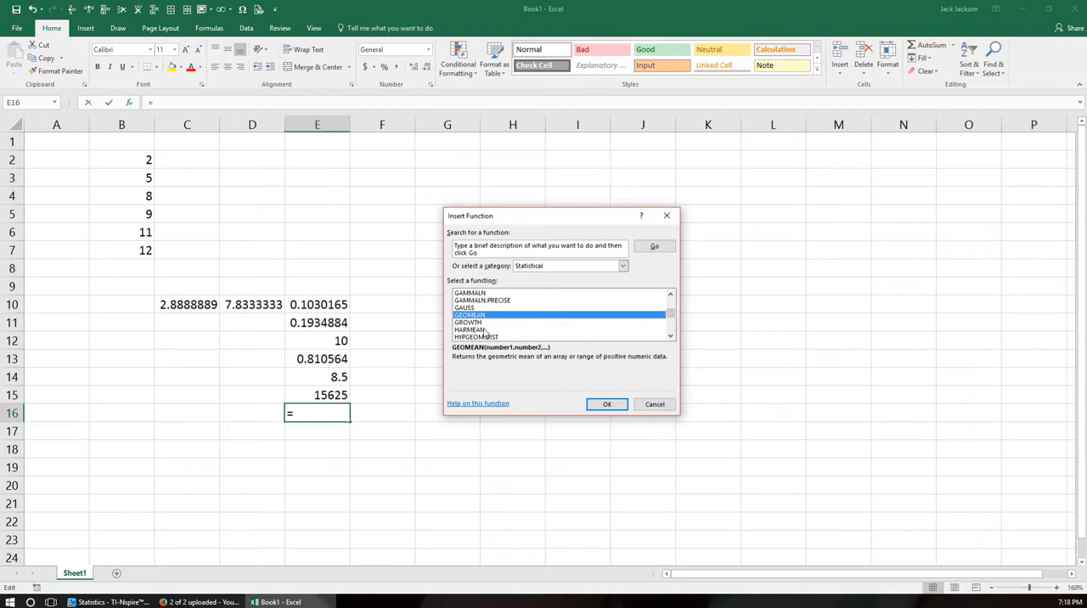
Try the HYPGEOM.DIST function in cell E16 with Sample_s 6, Number_sample 20, Population_s 100, Number_pop 68 and Cumulative False.
scroll(499, 330, down, 1)
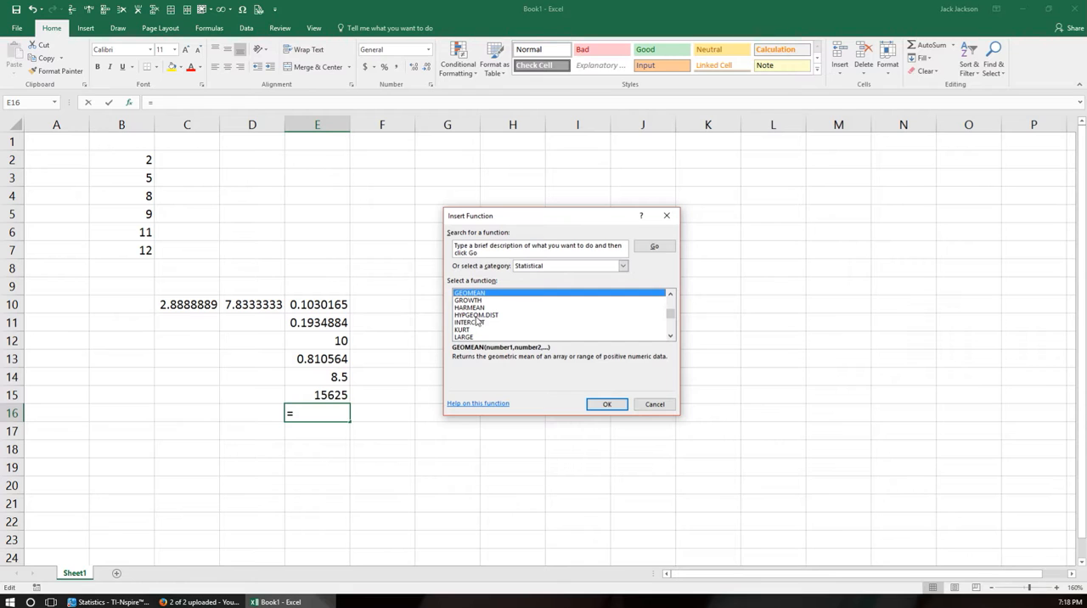
click(475, 316)
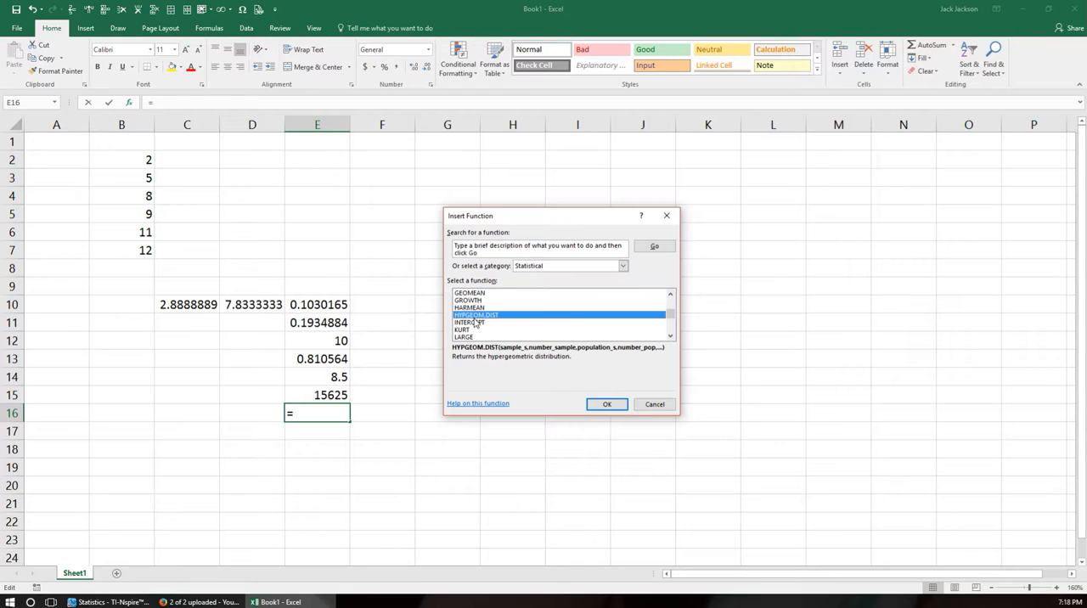
click(616, 406)
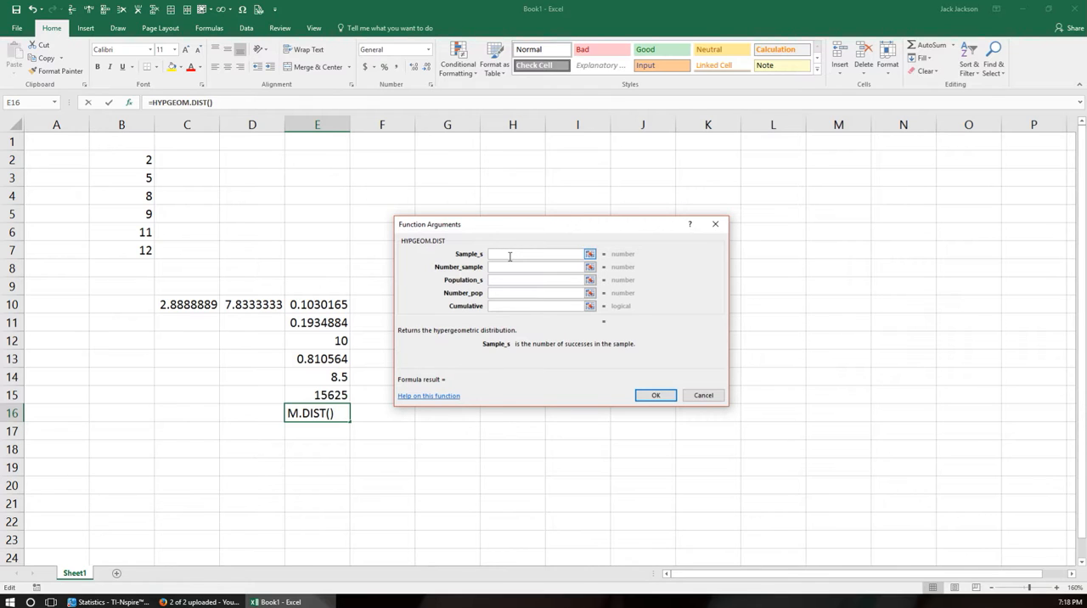
text(6)
click(522, 268)
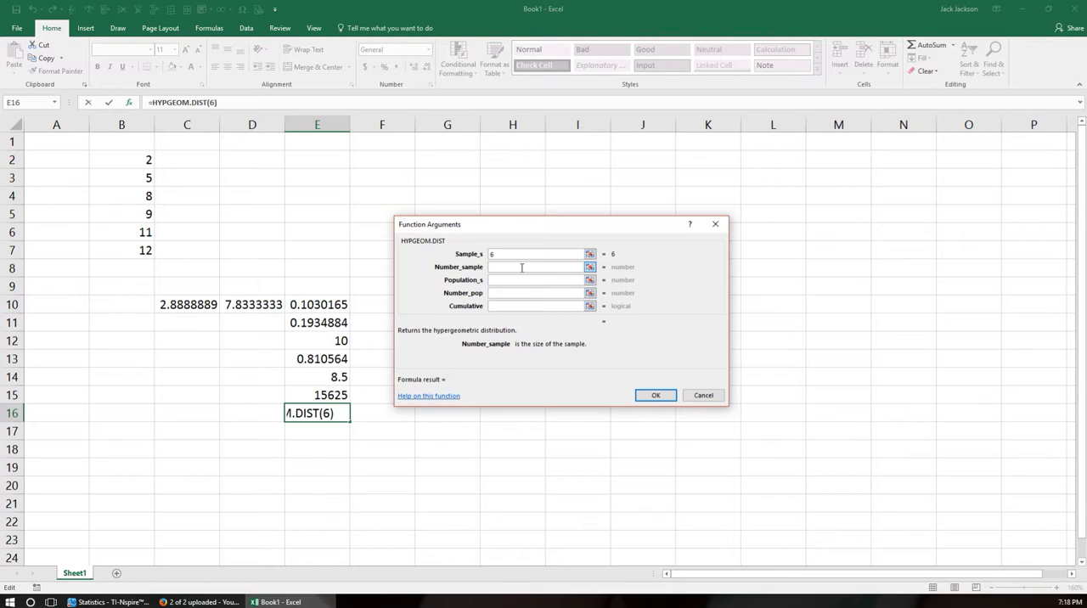
text(20)
click(517, 280)
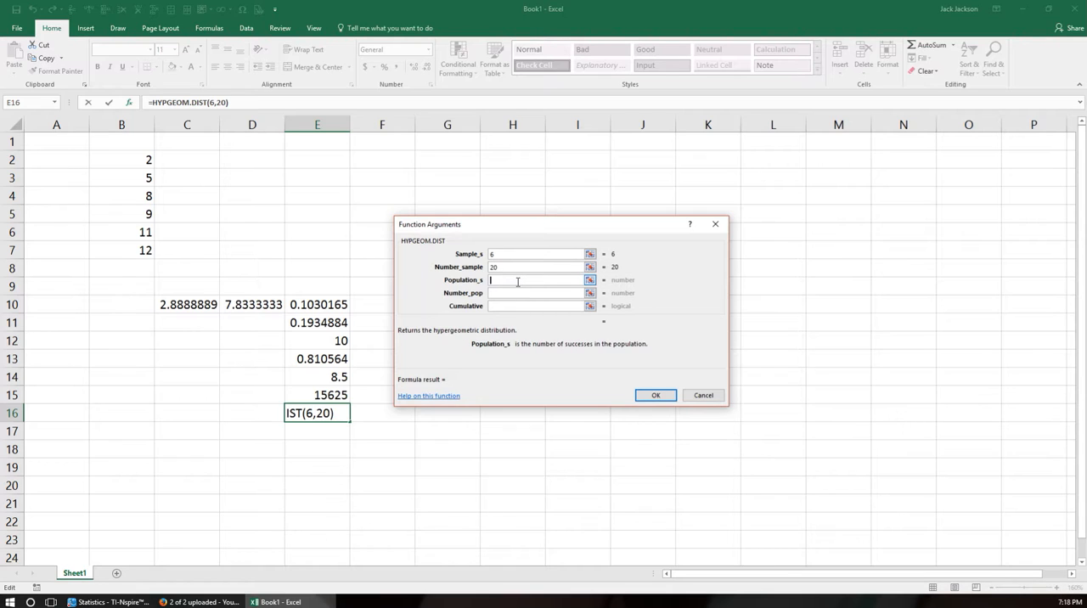
text(100)
click(502, 293)
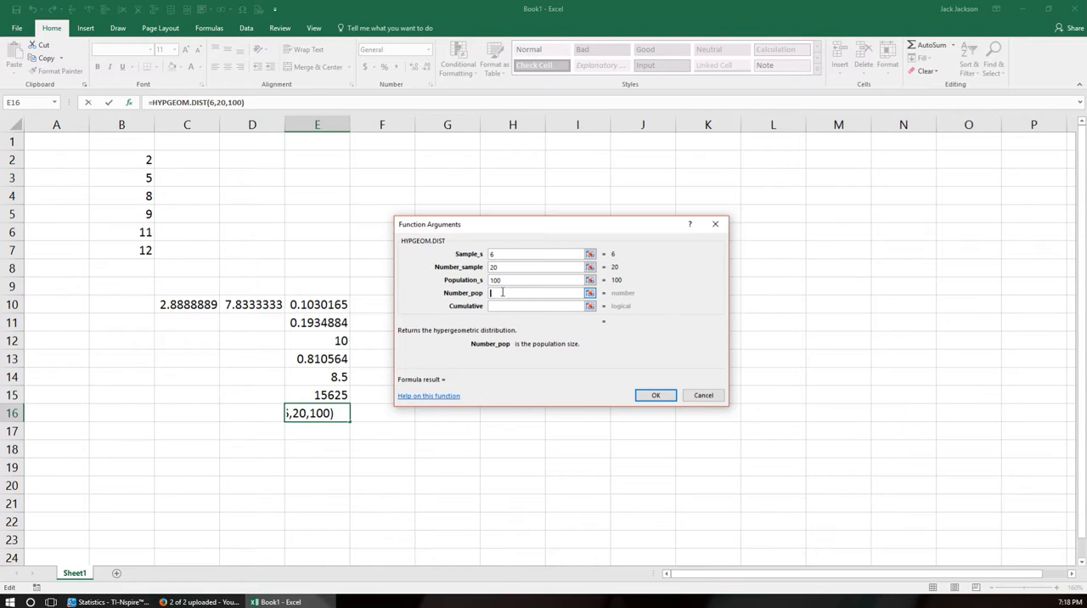
text(68)
click(502, 307)
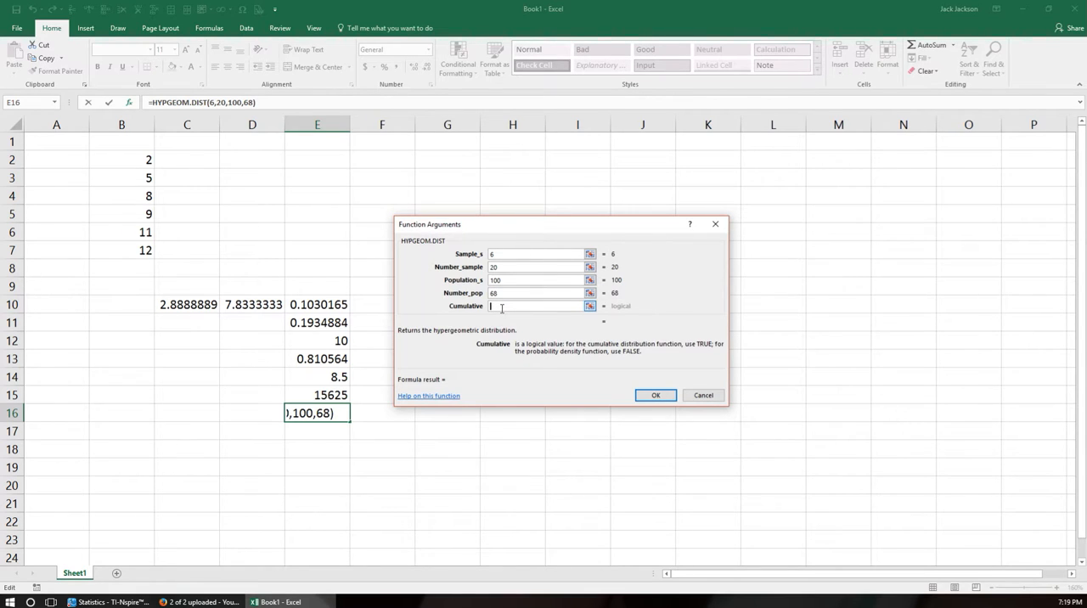
text(False)
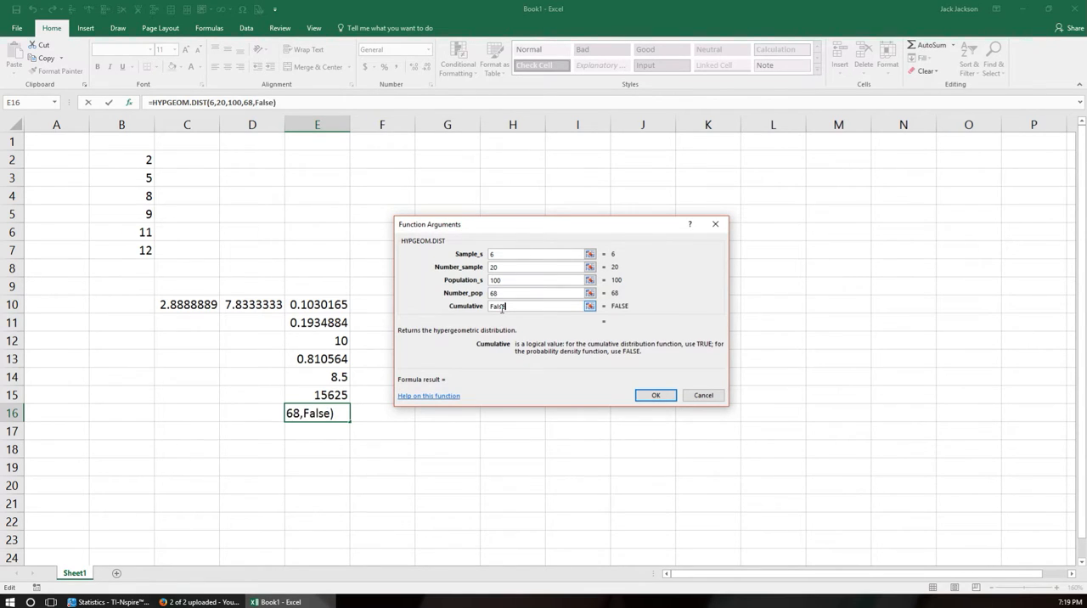
key(Return)
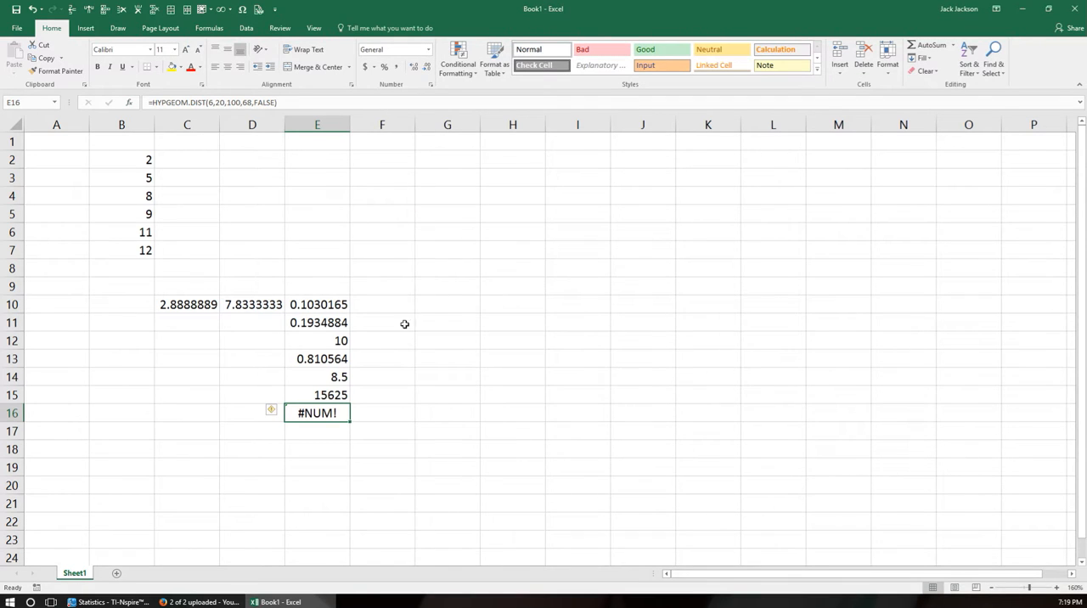
Clear the entire HYPGEOM.DIST formula from cell E16.
double_click(307, 413)
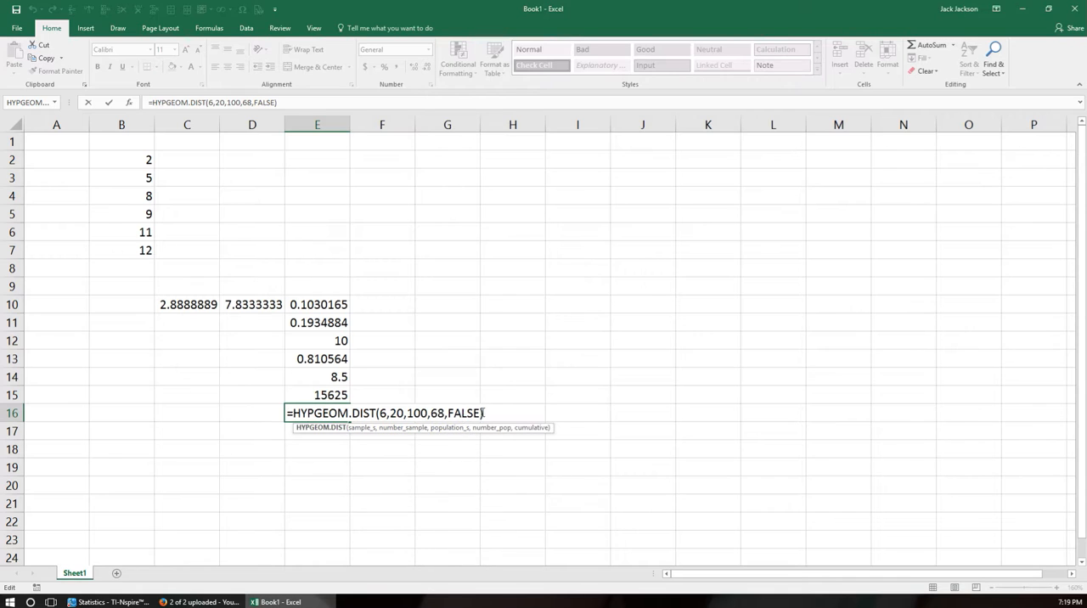
drag(484, 413, 283, 418)
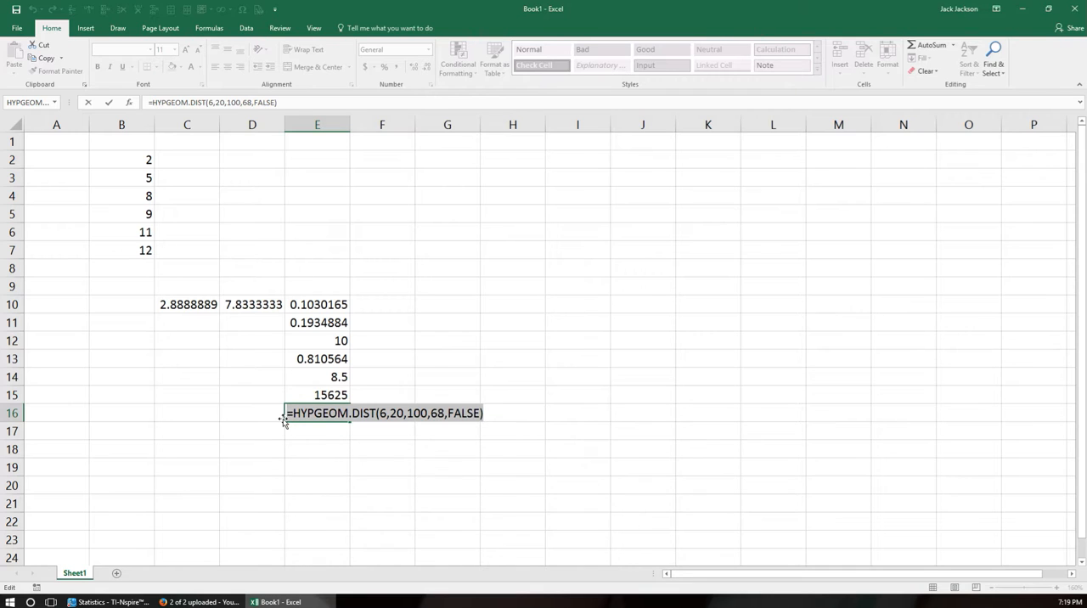
key(BackSpace)
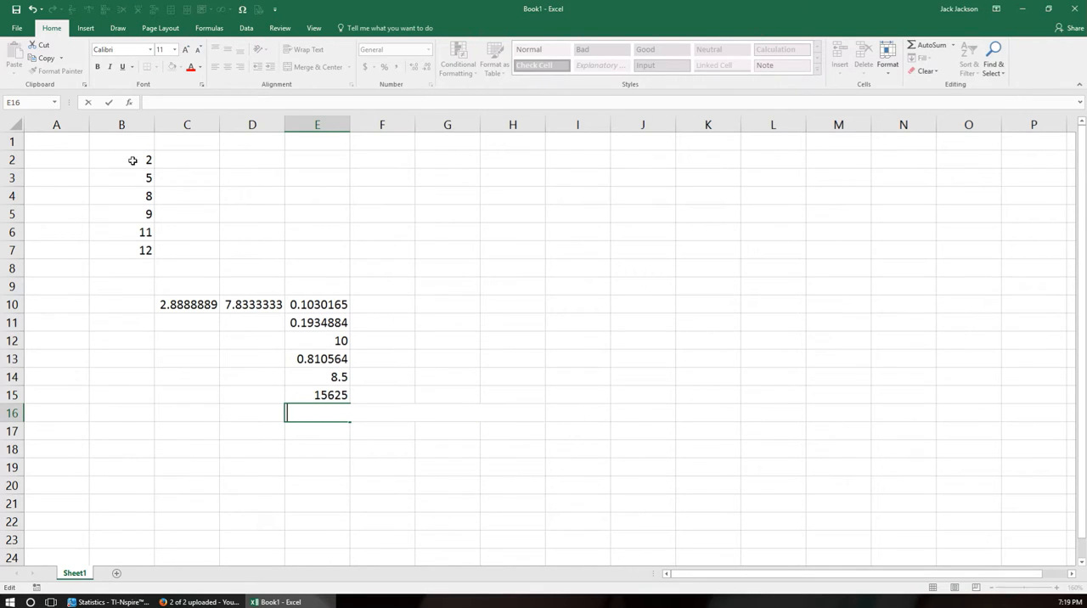
Choose HYPGEOM.DIST from the statistical functions for cell E16 and open its arguments.
click(132, 102)
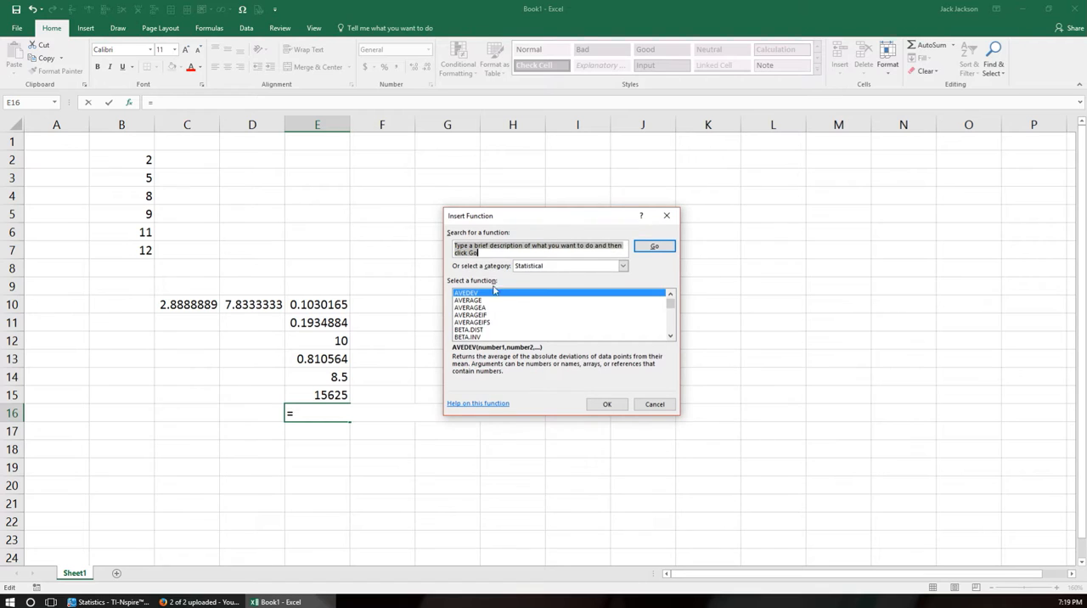
scroll(492, 306, down, 15)
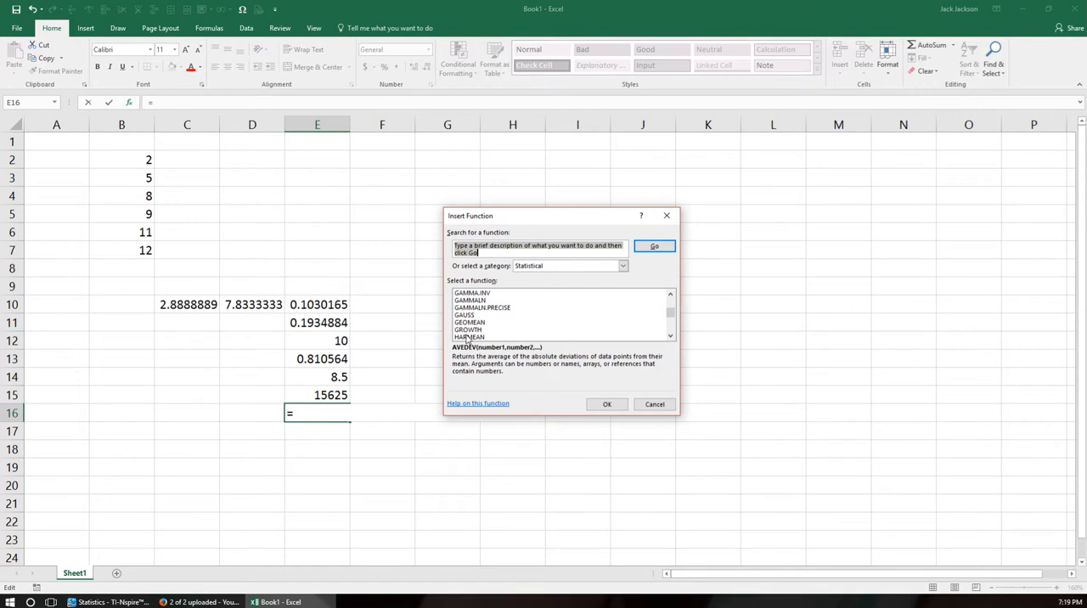
scroll(469, 336, down, 3)
scroll(481, 329, up, 1)
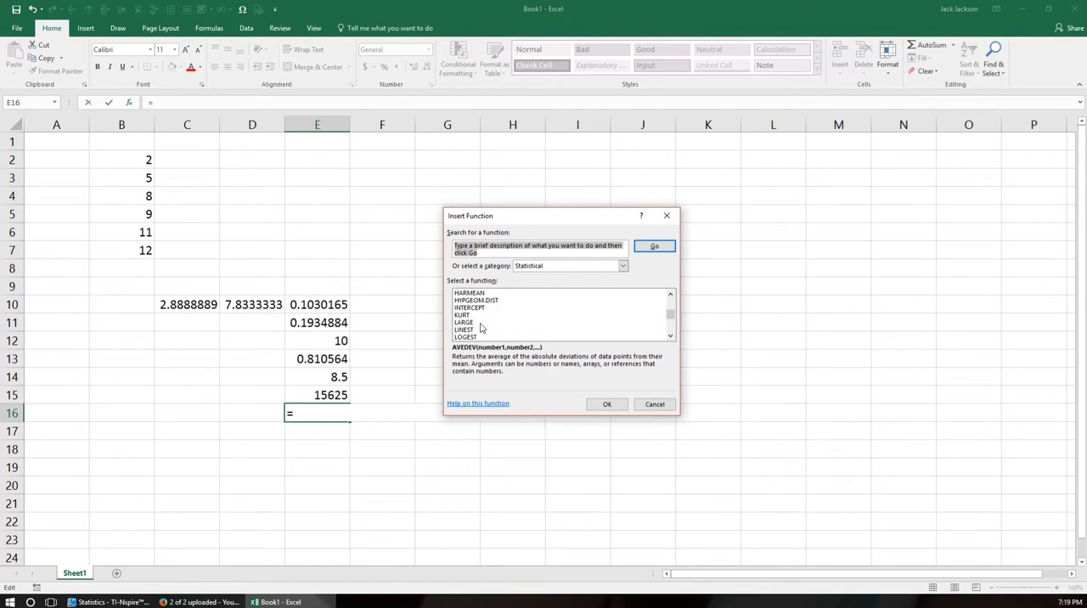
click(484, 301)
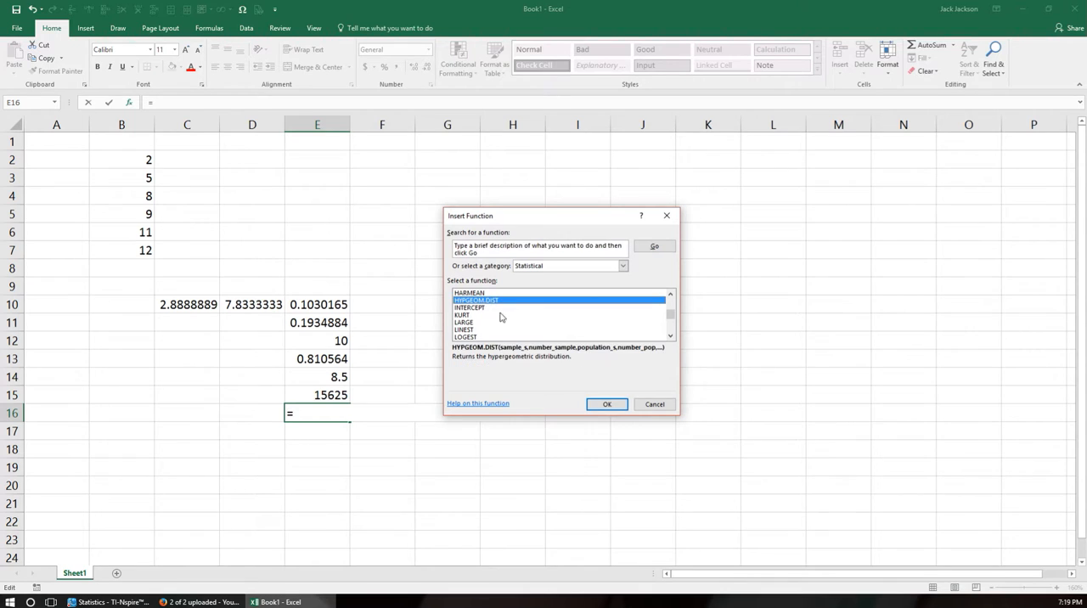
click(606, 404)
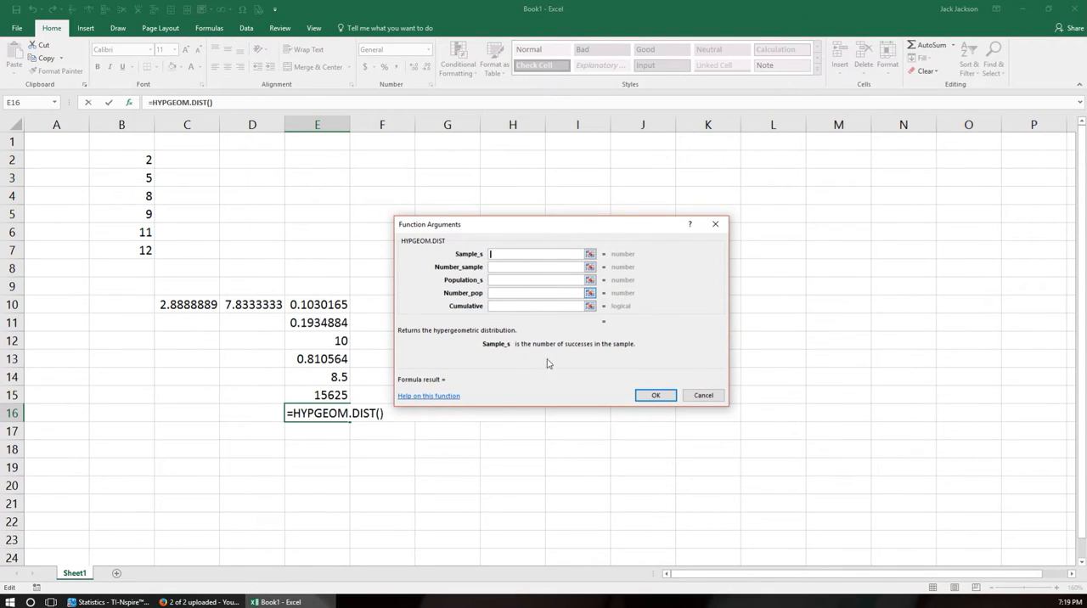
Enter Sample_s 6, Number_sample 20, Population_s 68, Number_pop 100 and Cumulative FALSE, and insert the function.
text(6)
click(500, 266)
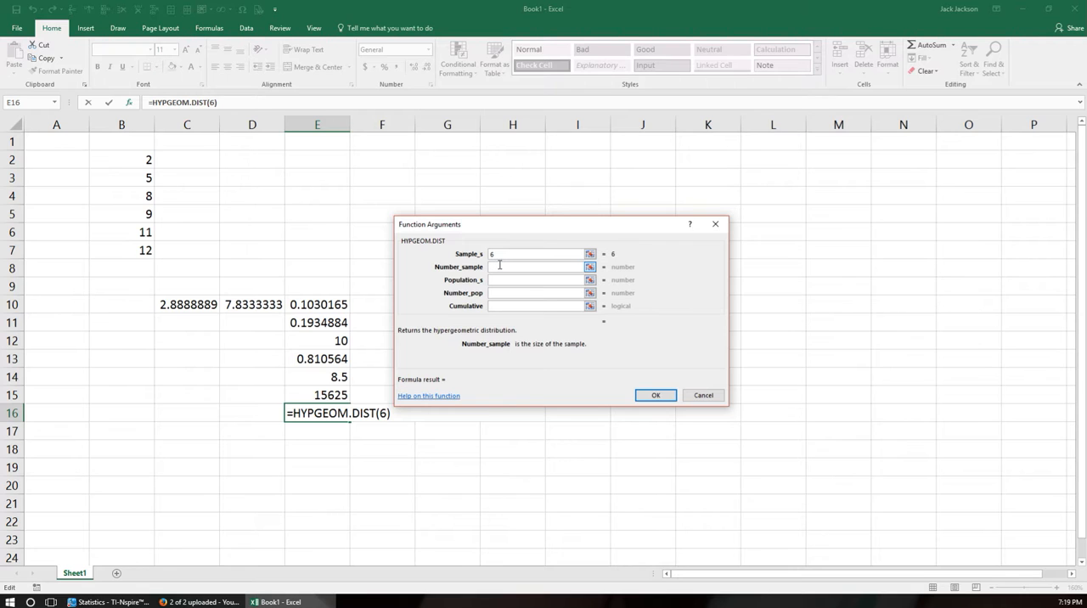
text(20)
click(505, 283)
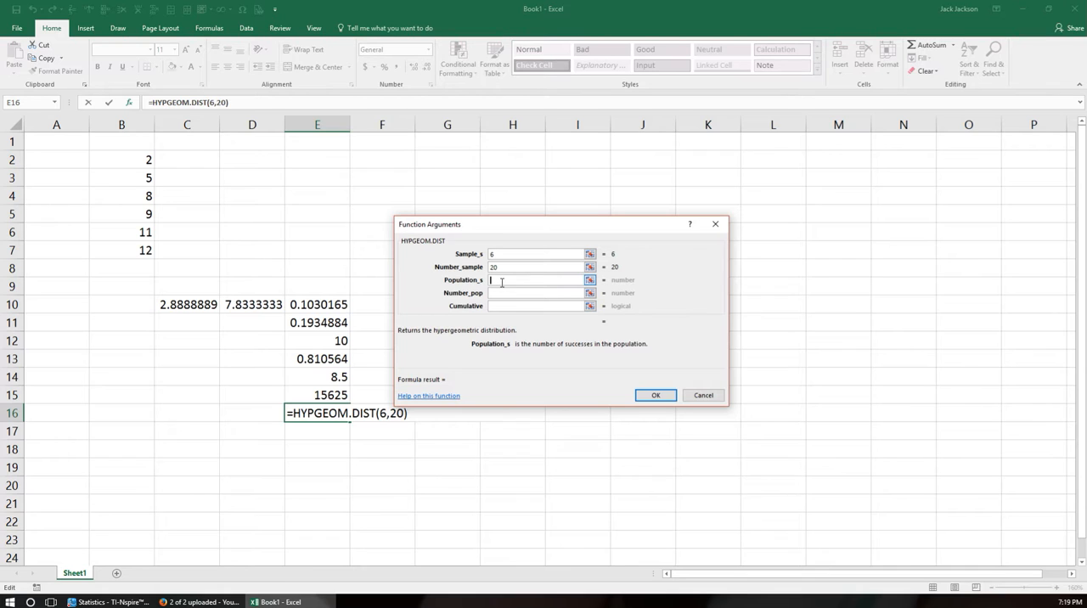
text(68)
click(512, 292)
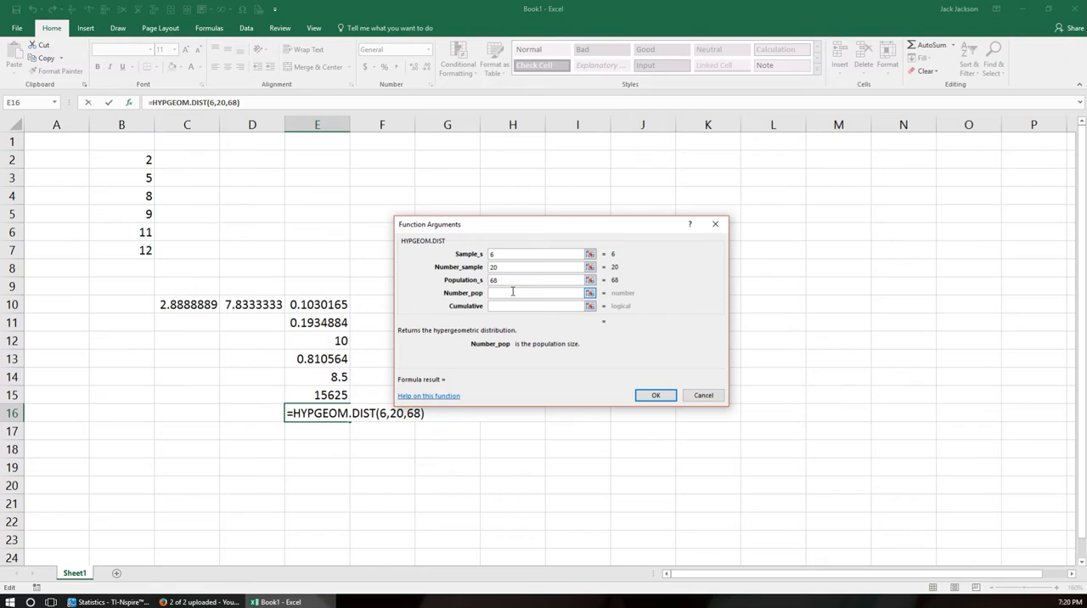
text(100)
click(505, 306)
text(F)
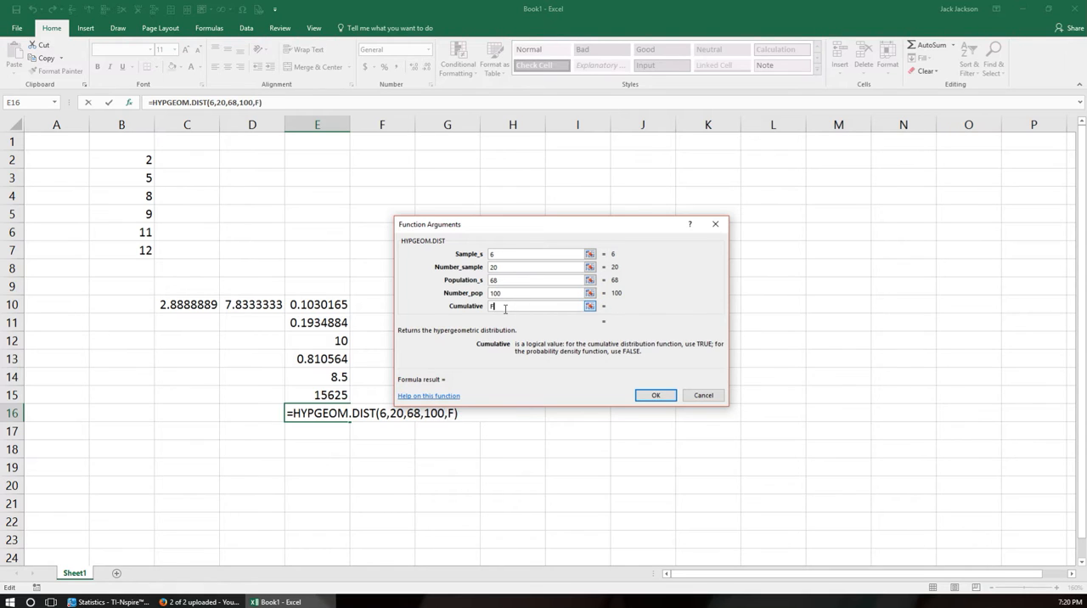
text(AKSE)
key(BackSpace)
key(BackSpace)
key(BackSpace)
text(LSE)
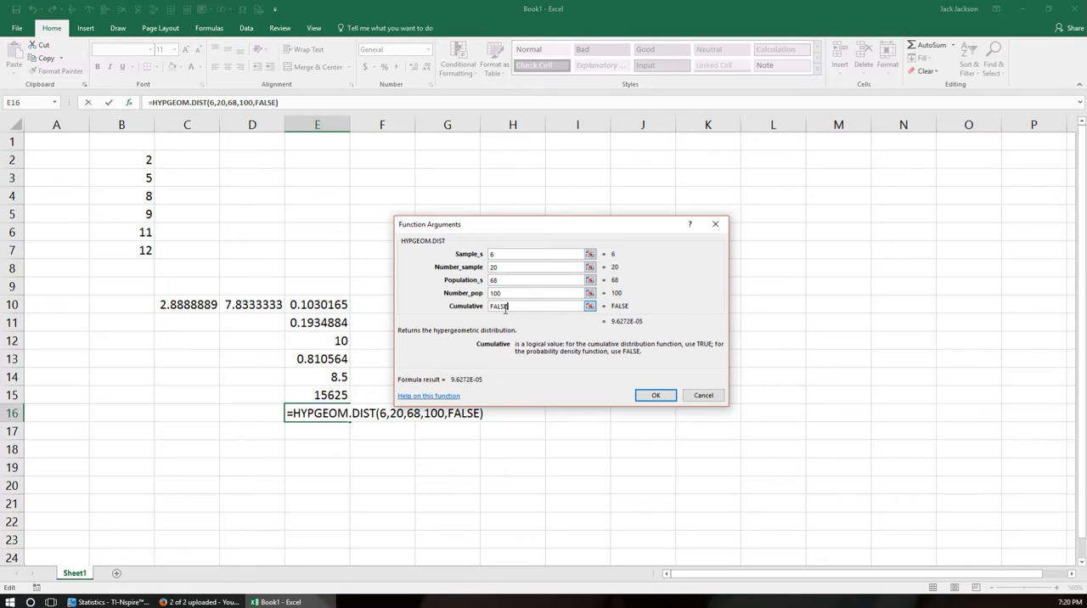
click(656, 396)
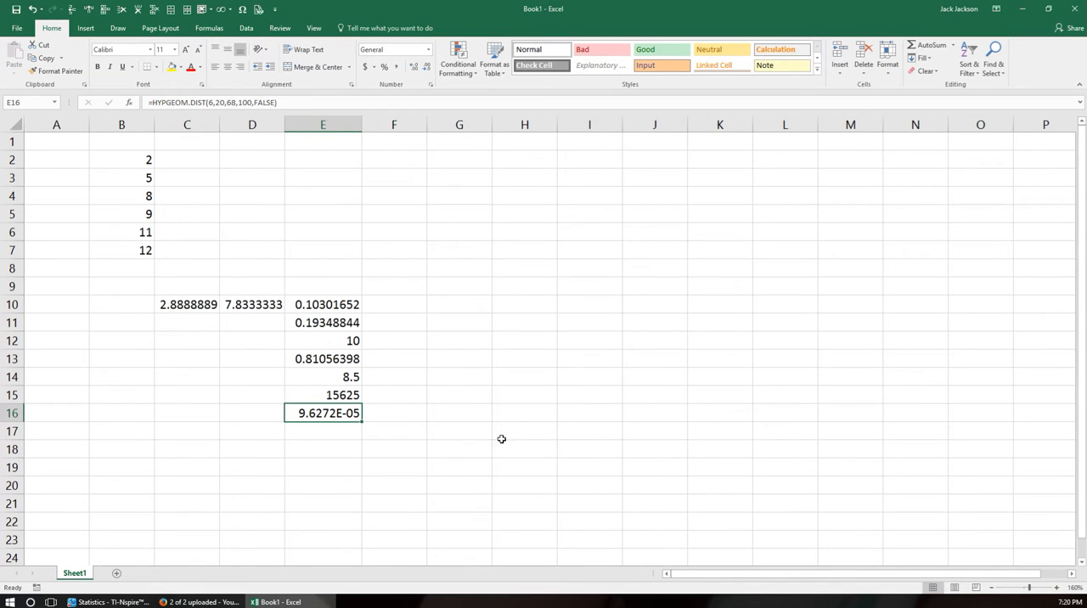
Set the cumulative argument of the HYPGEOM.DIST formula in cell E16 to TRUE.
double_click(328, 415)
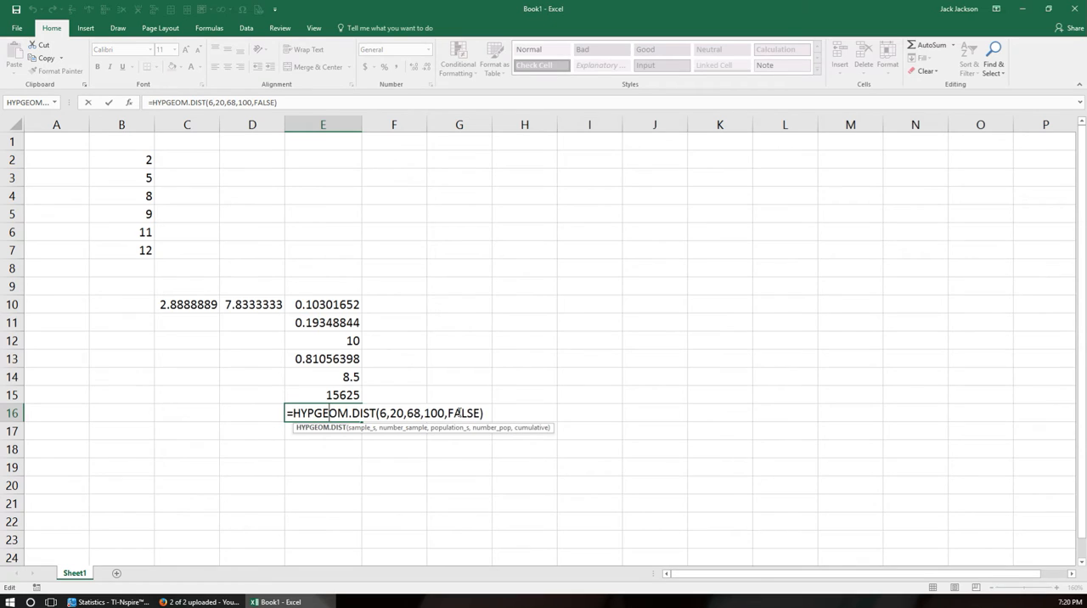
drag(448, 413, 483, 413)
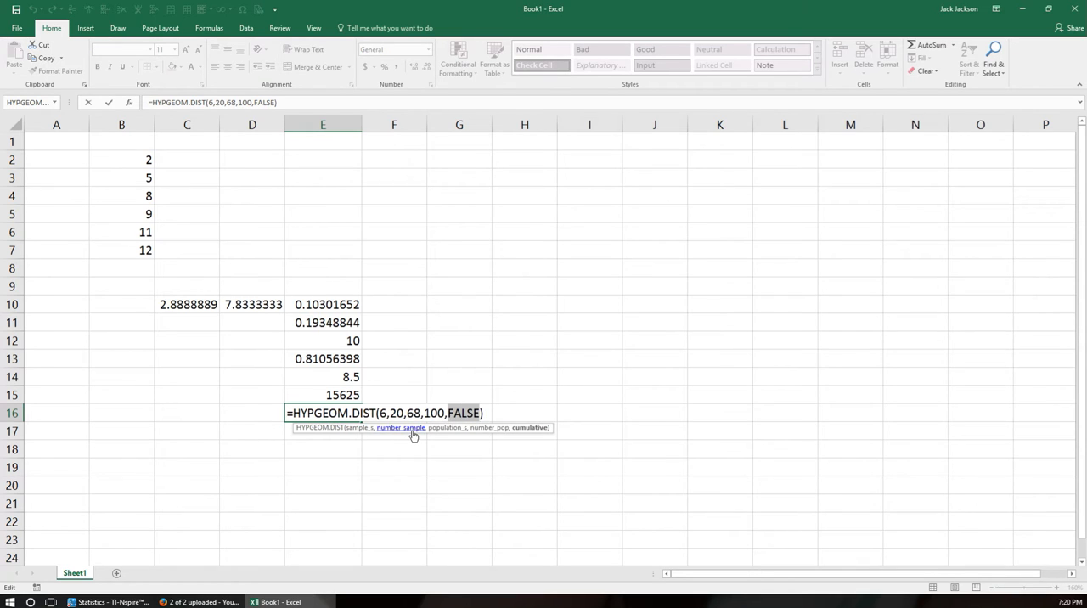
text(TRUE)
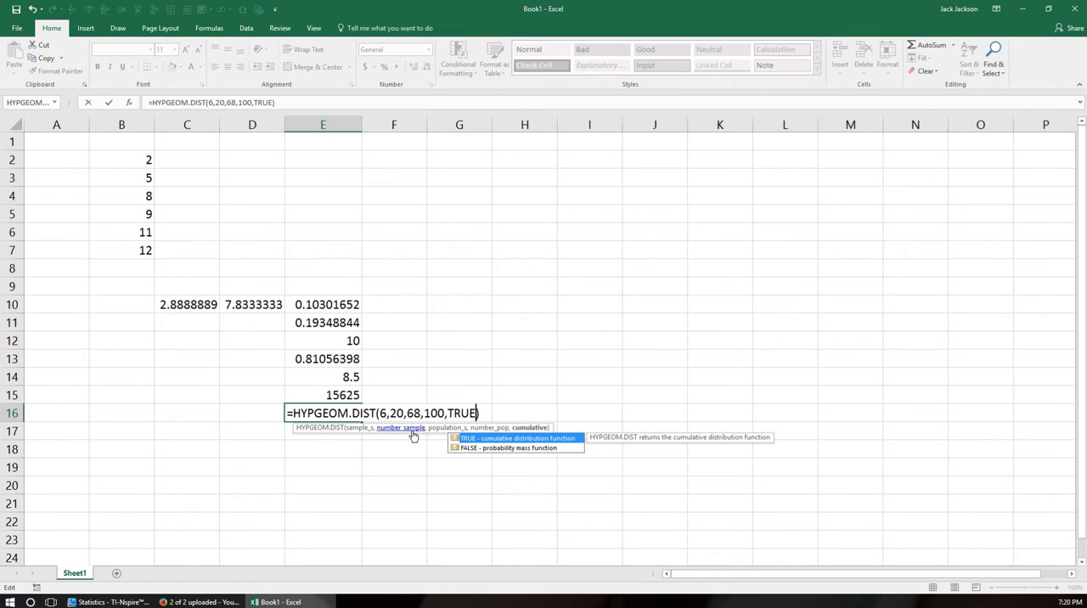
key(Return)
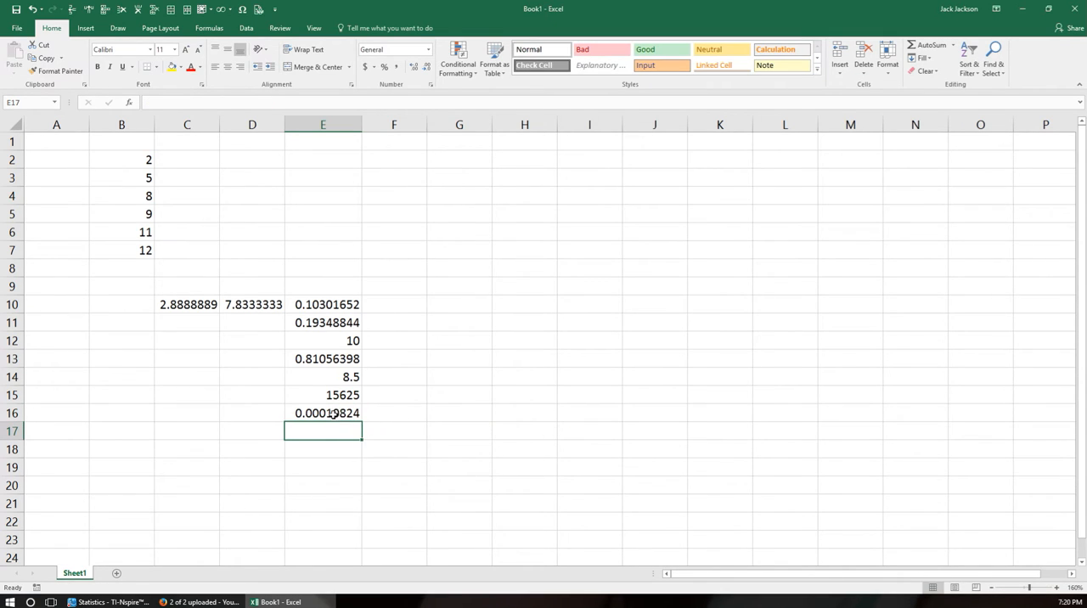
Choose POISSON.DIST from the statistical functions for cell E17 and open its arguments.
click(132, 102)
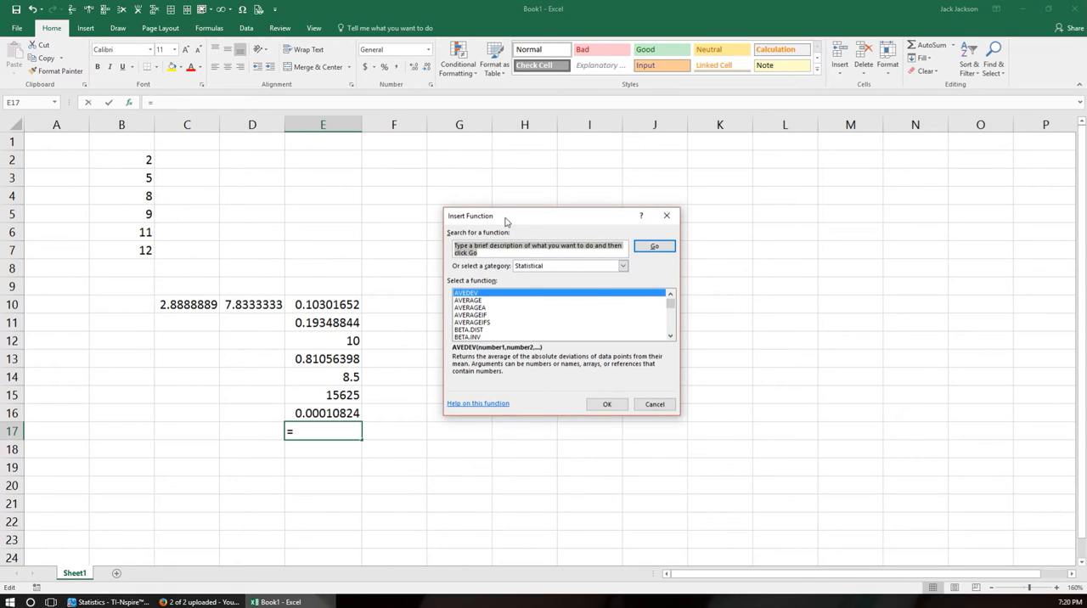
scroll(558, 325, down, 5)
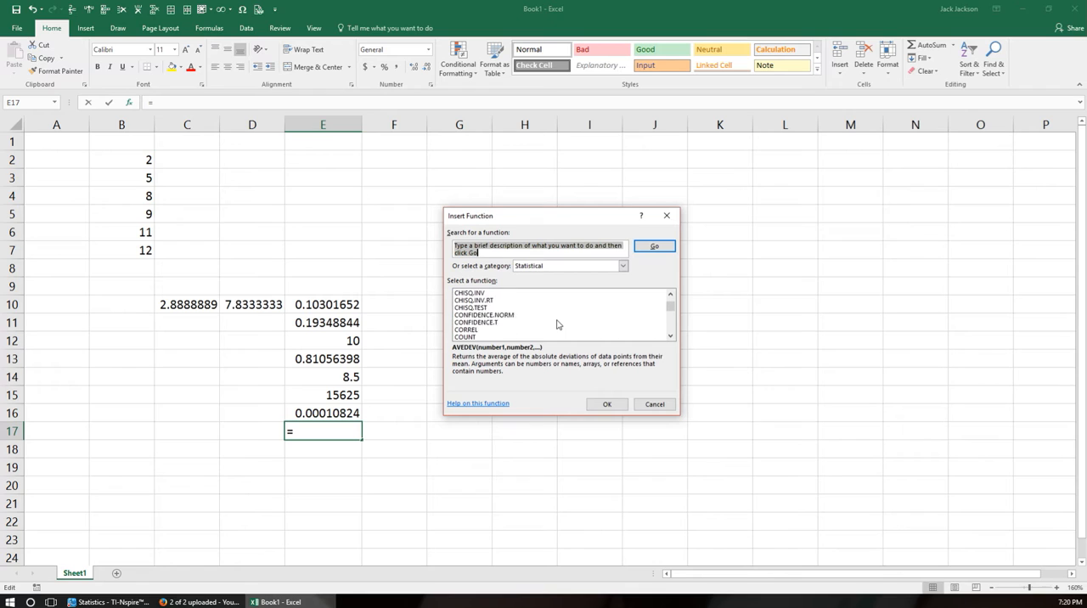
scroll(557, 324, down, 20)
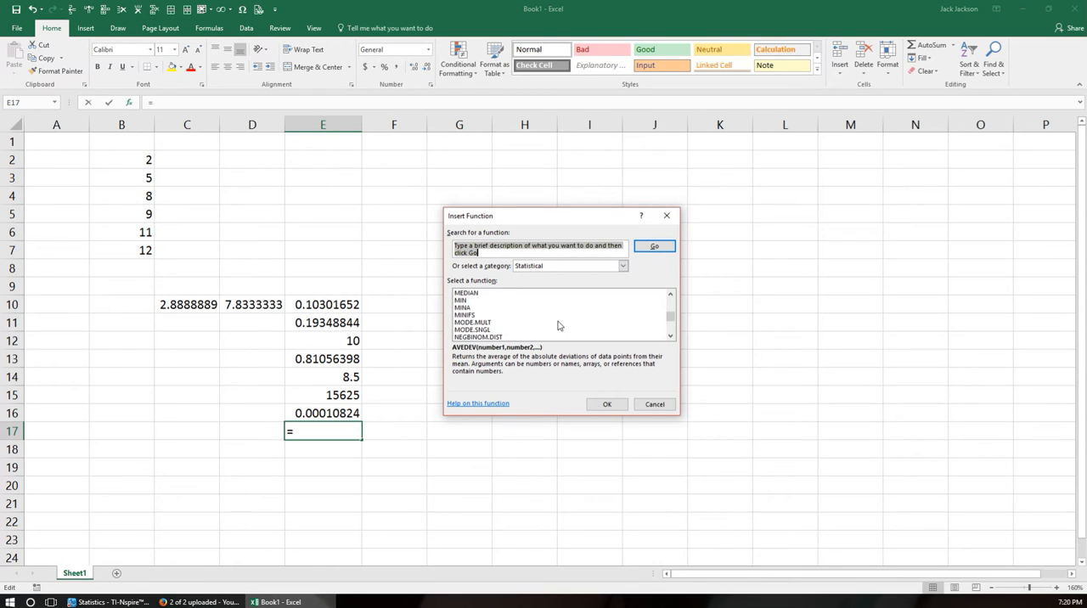
scroll(559, 324, down, 2)
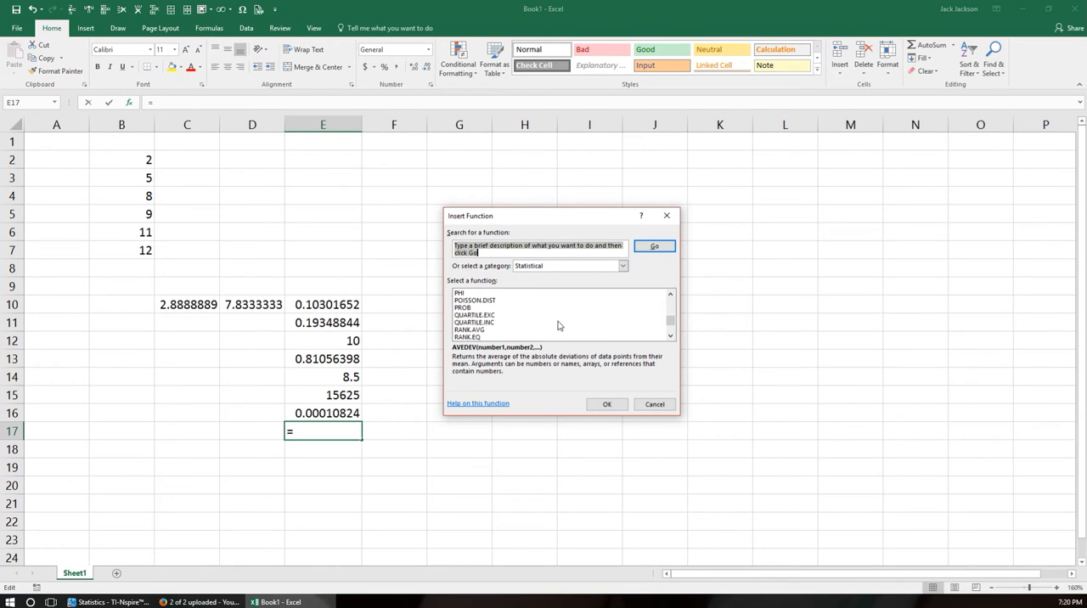
click(460, 301)
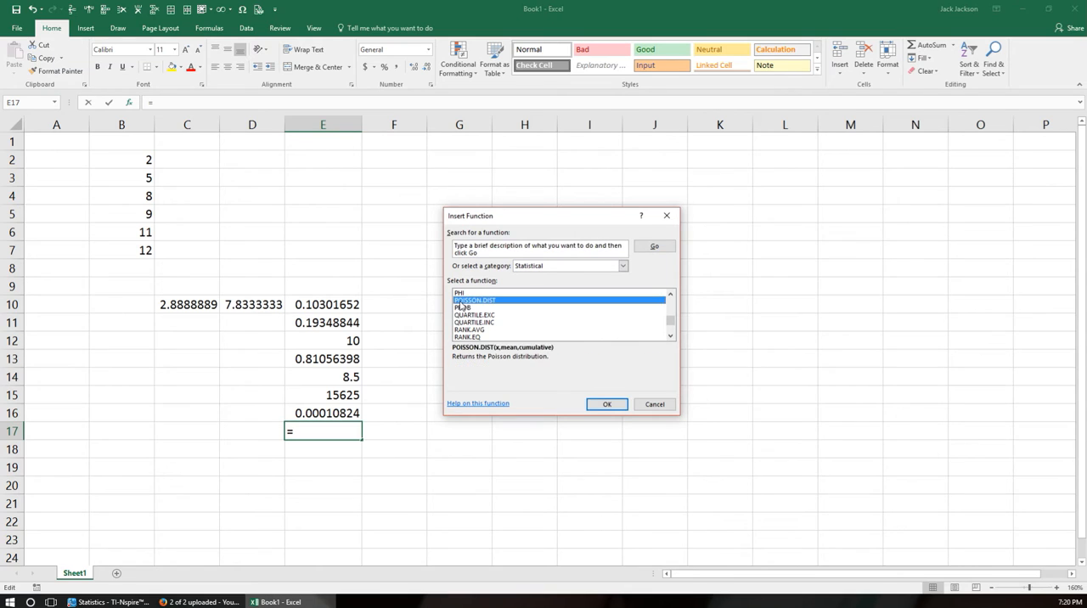
click(607, 405)
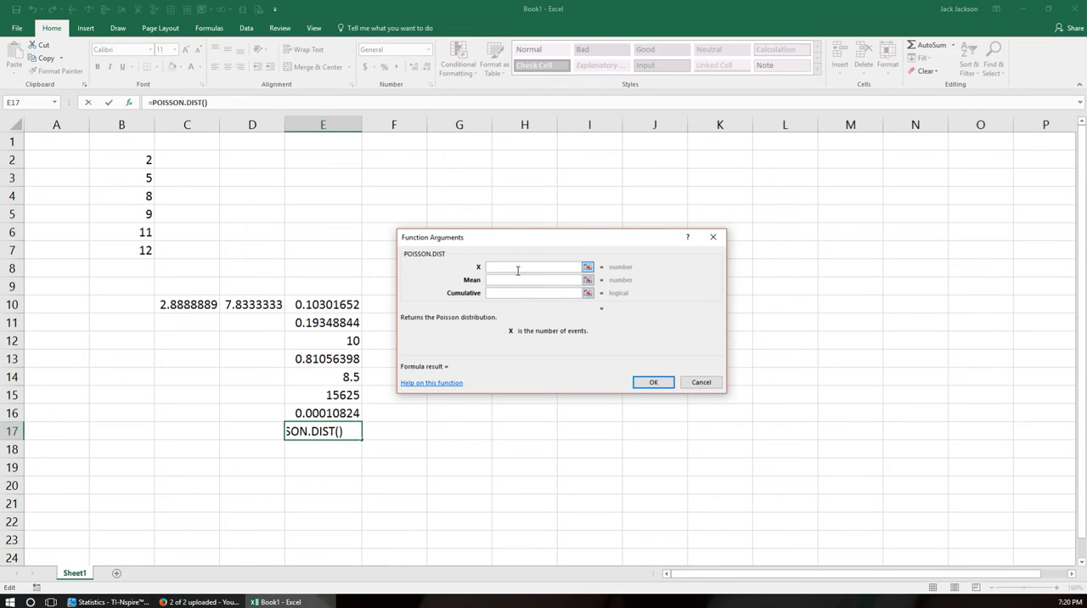
Enter X 6, Mean 10 and Cumulative FALSE for POISSON.DIST, and insert the function.
text(6)
click(521, 282)
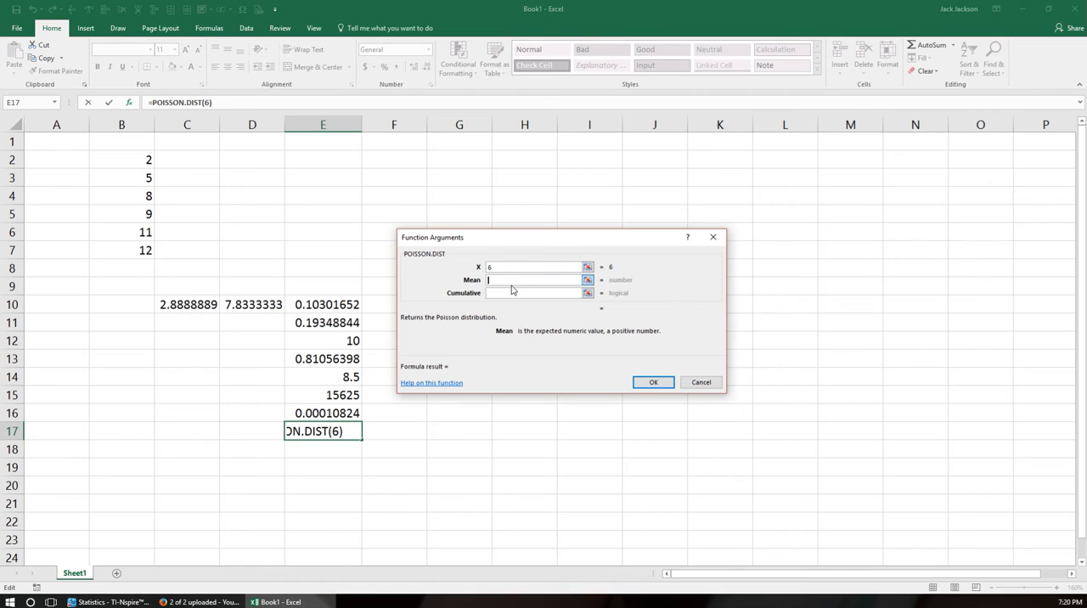
text(10)
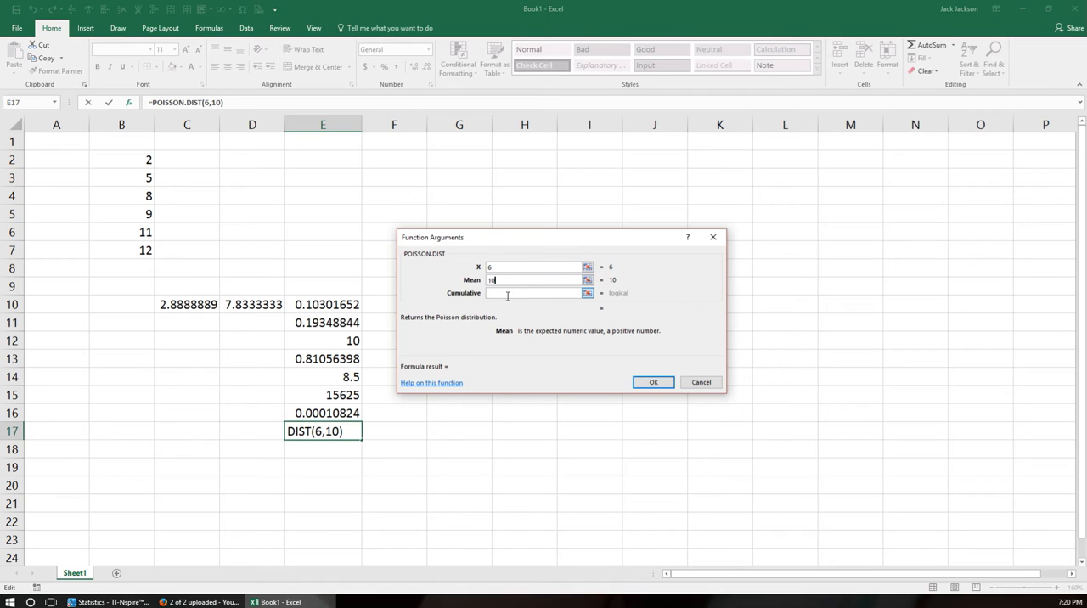
click(508, 293)
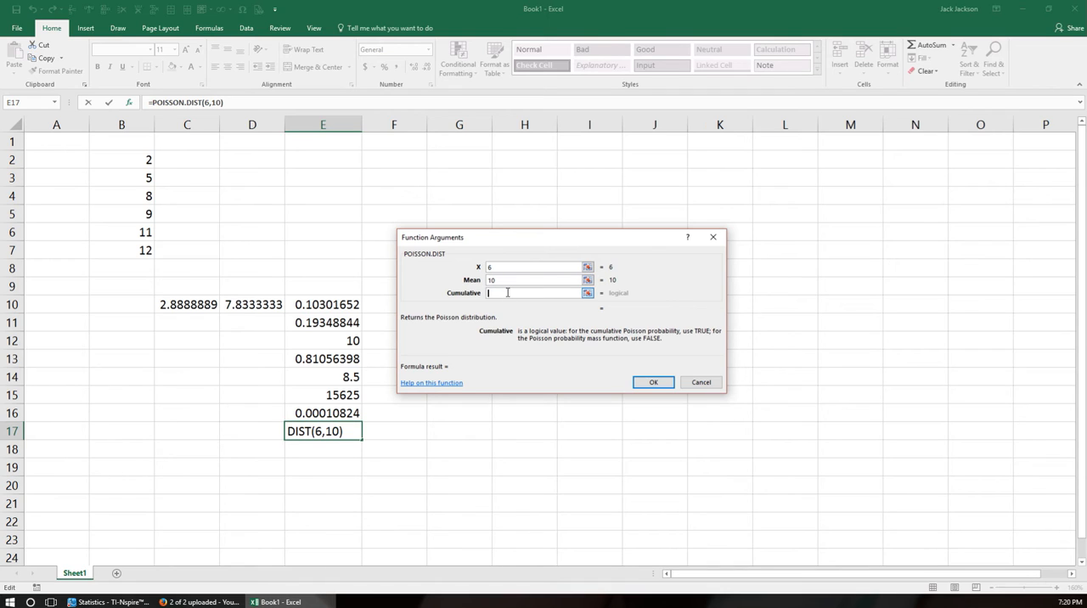
text(FALSE)
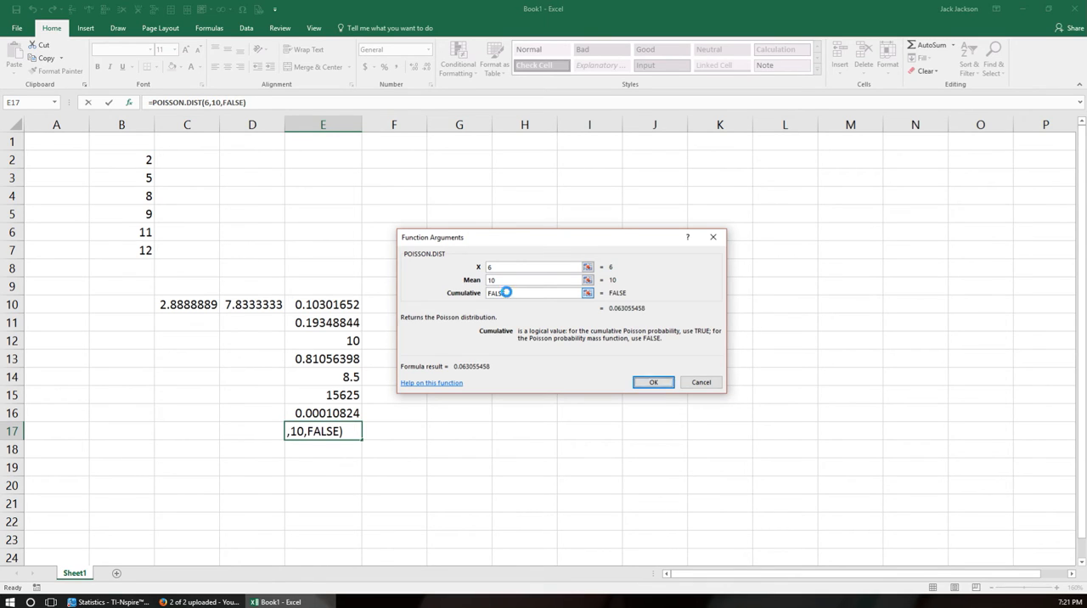
key(Return)
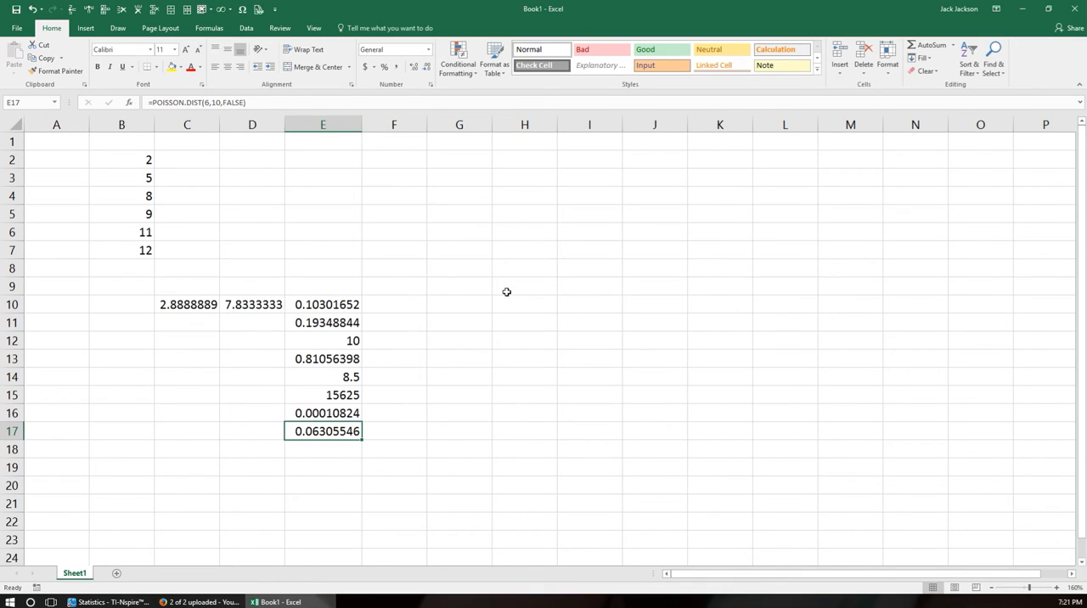
Set the cumulative argument of the POISSON.DIST formula in cell E17 to TRUE.
double_click(337, 434)
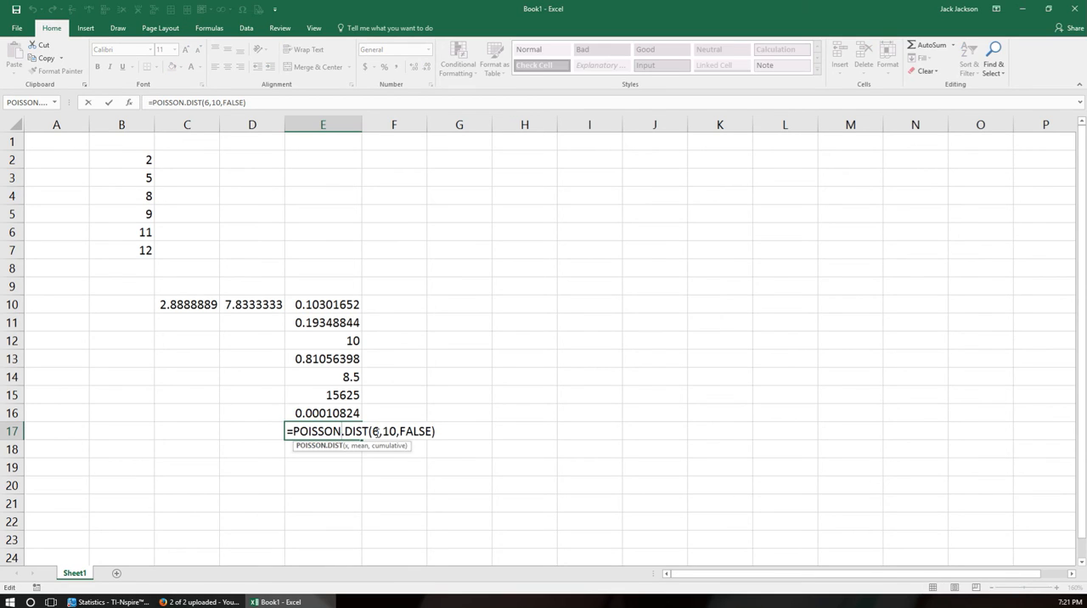
drag(402, 431, 428, 431)
text(TR)
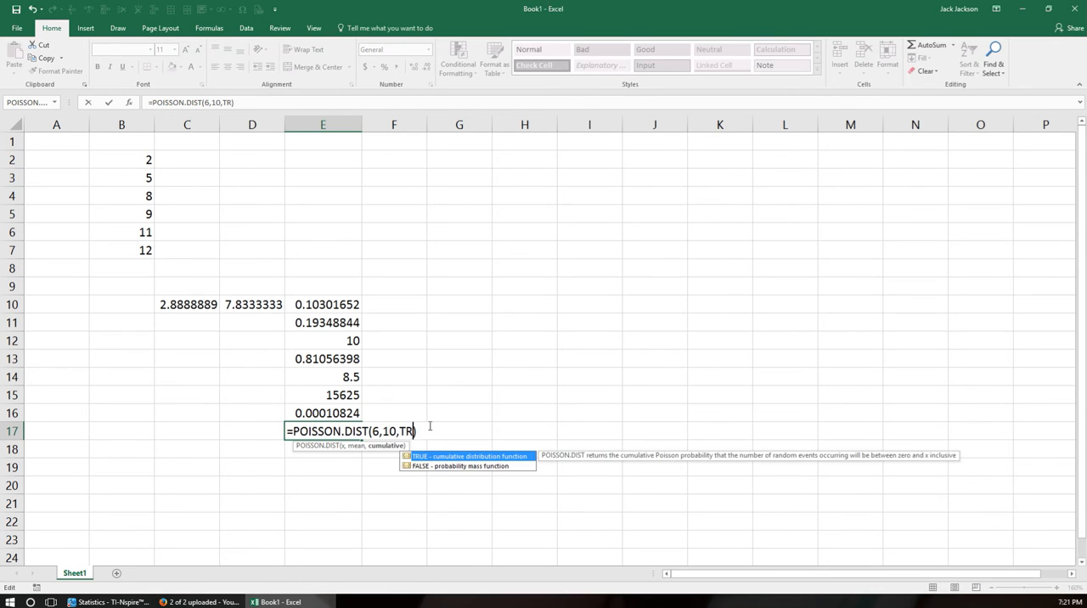
text(UE)
key(Return)
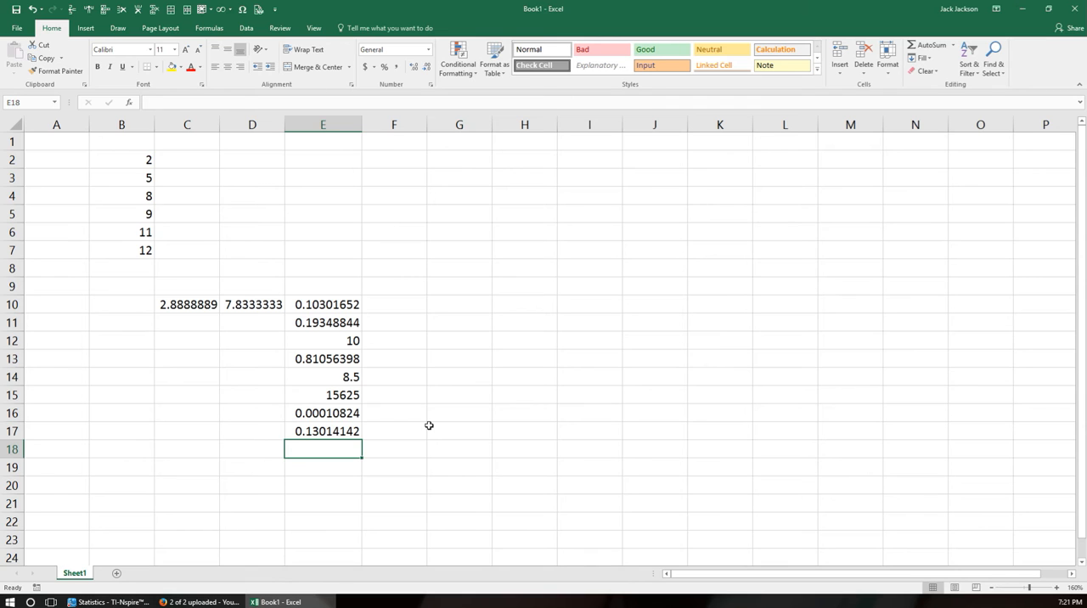
Look through the list of remaining statistical functions for cell E18, and close it without inserting any.
click(130, 106)
scroll(513, 323, down, 2)
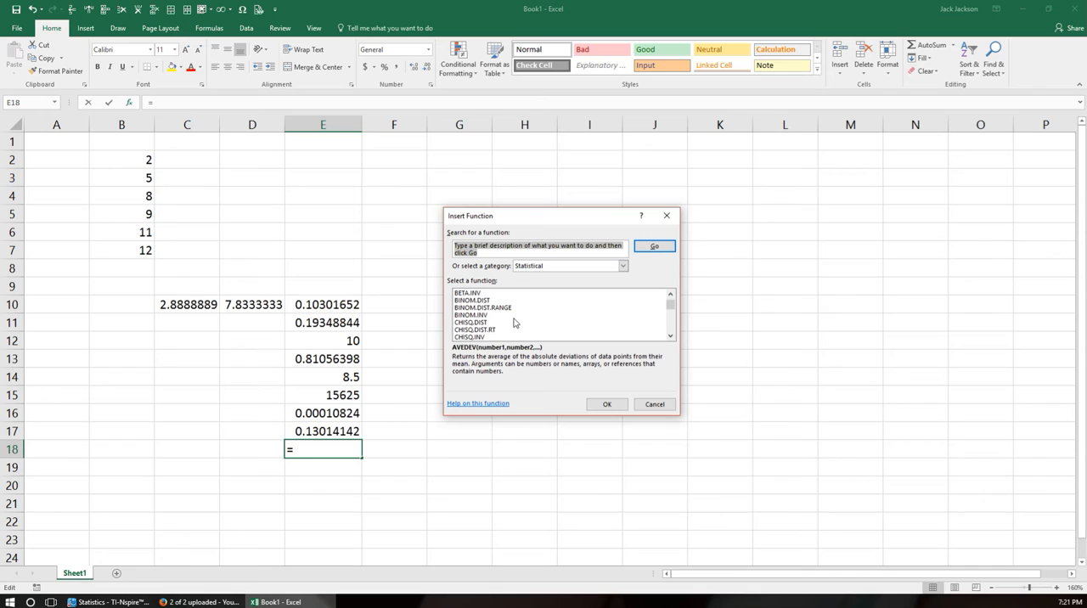
scroll(513, 323, down, 6)
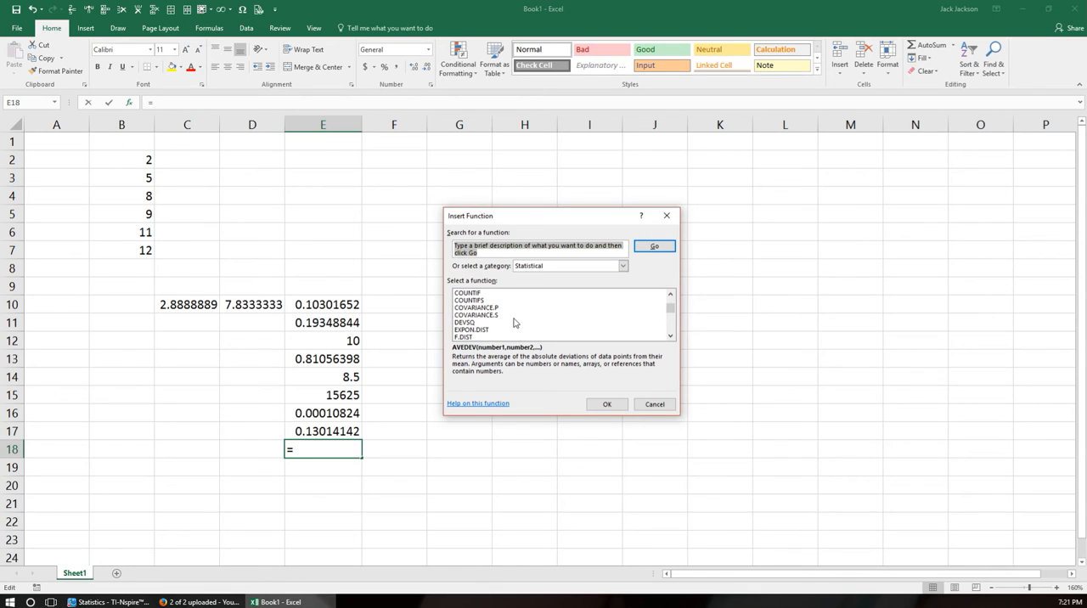
scroll(513, 323, down, 5)
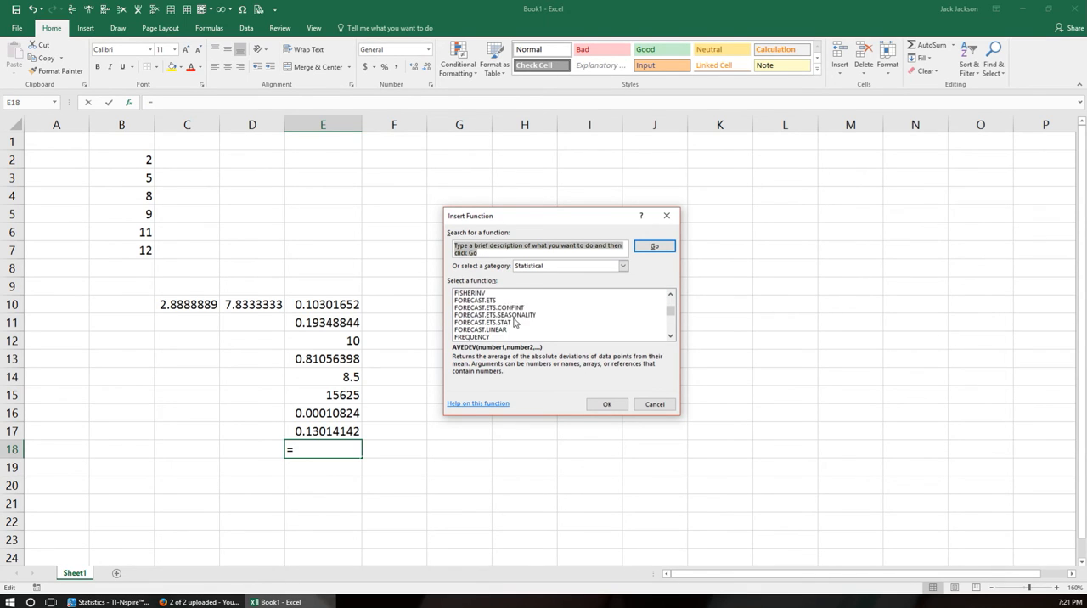
scroll(513, 322, down, 2)
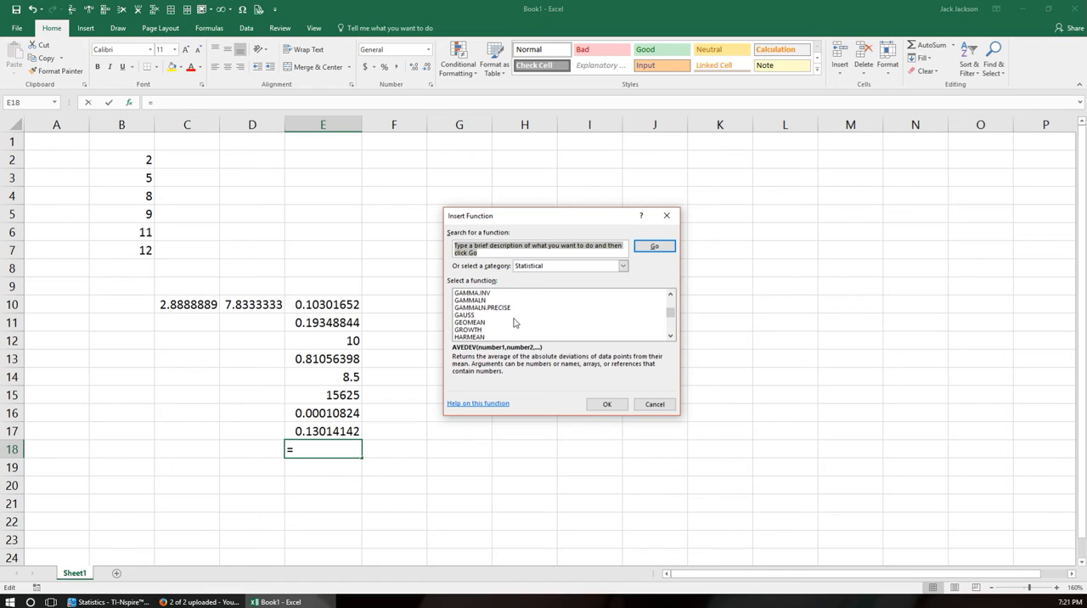
scroll(514, 323, down, 3)
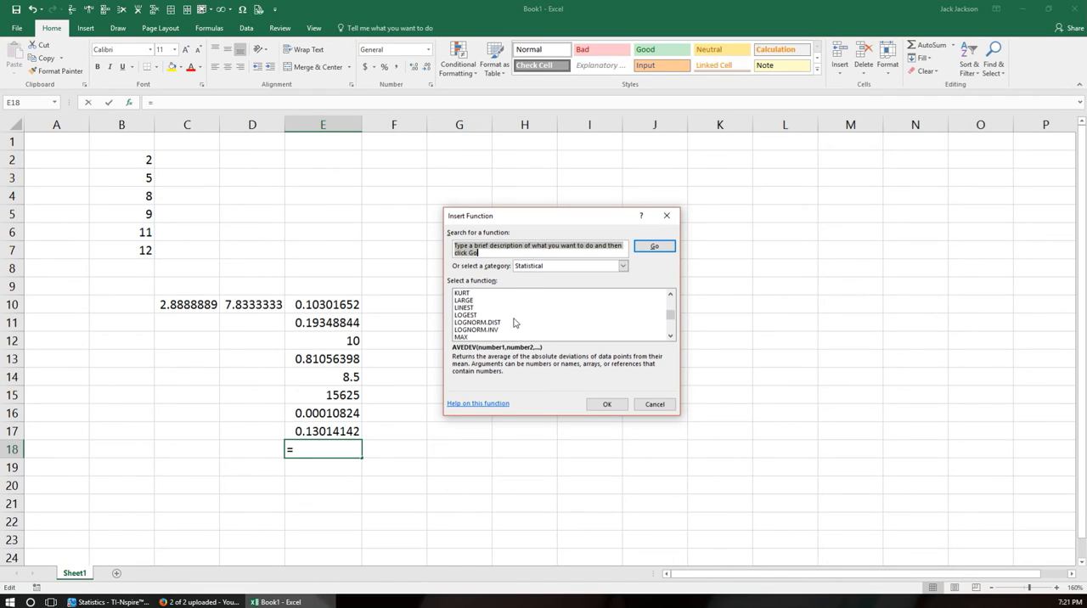
scroll(515, 323, up, 3)
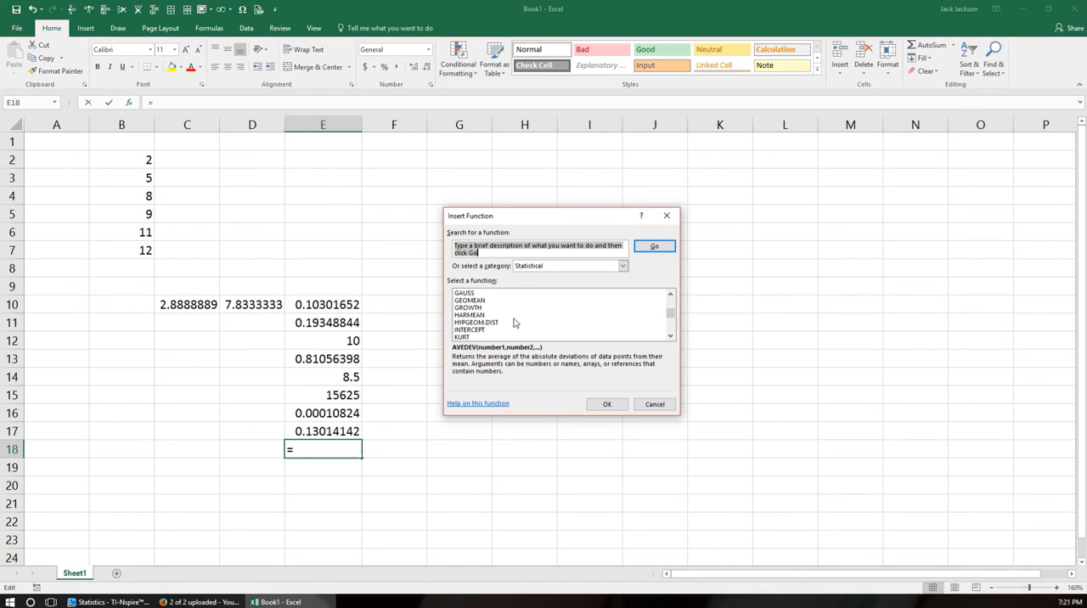
scroll(513, 322, down, 8)
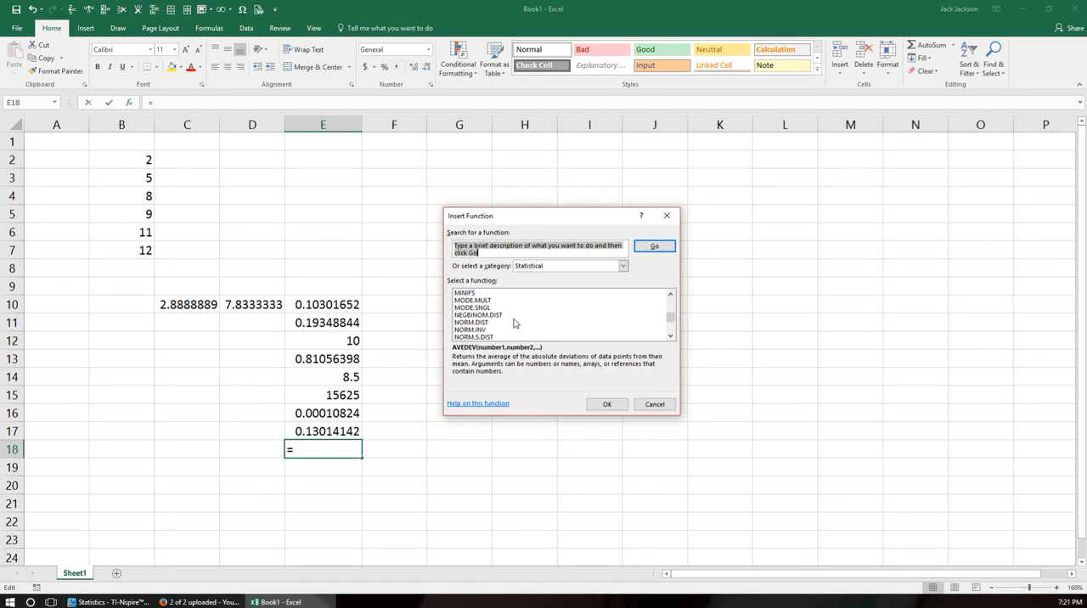
scroll(513, 323, down, 2)
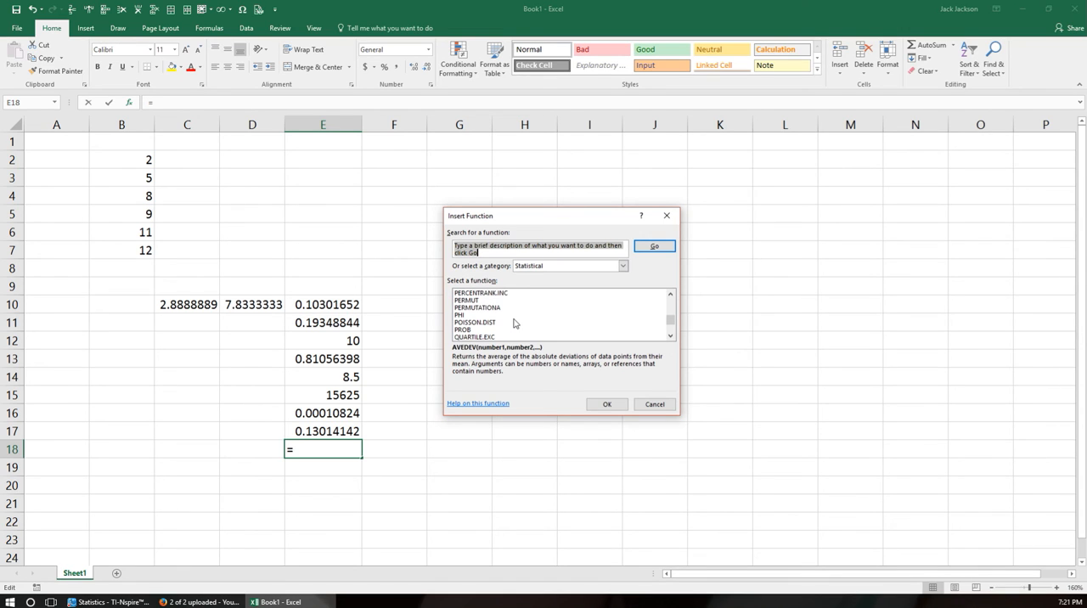
scroll(515, 323, down, 5)
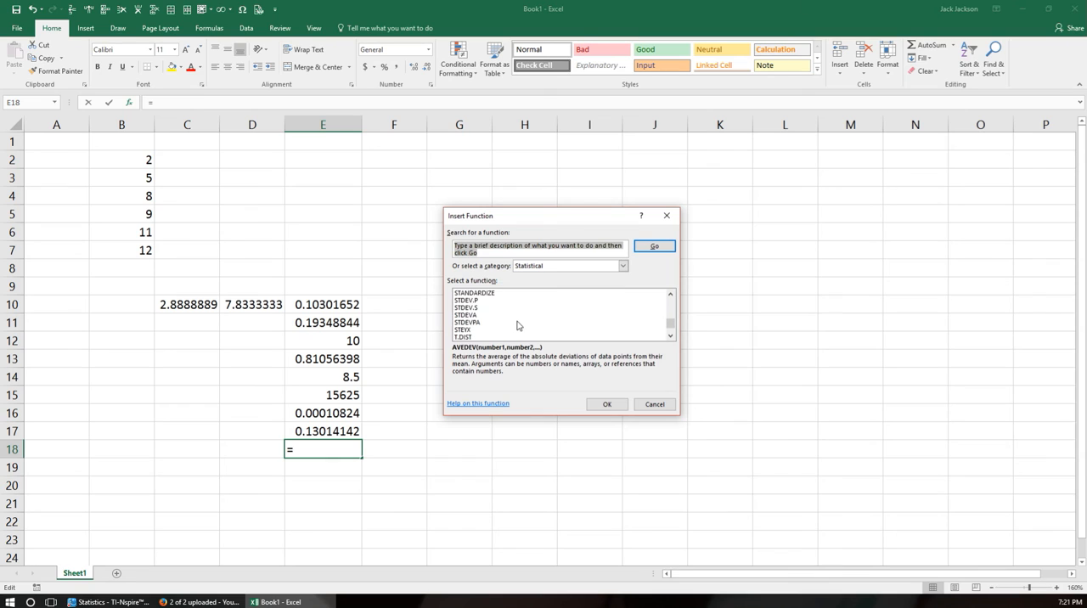
scroll(518, 325, down, 5)
scroll(517, 325, up, 3)
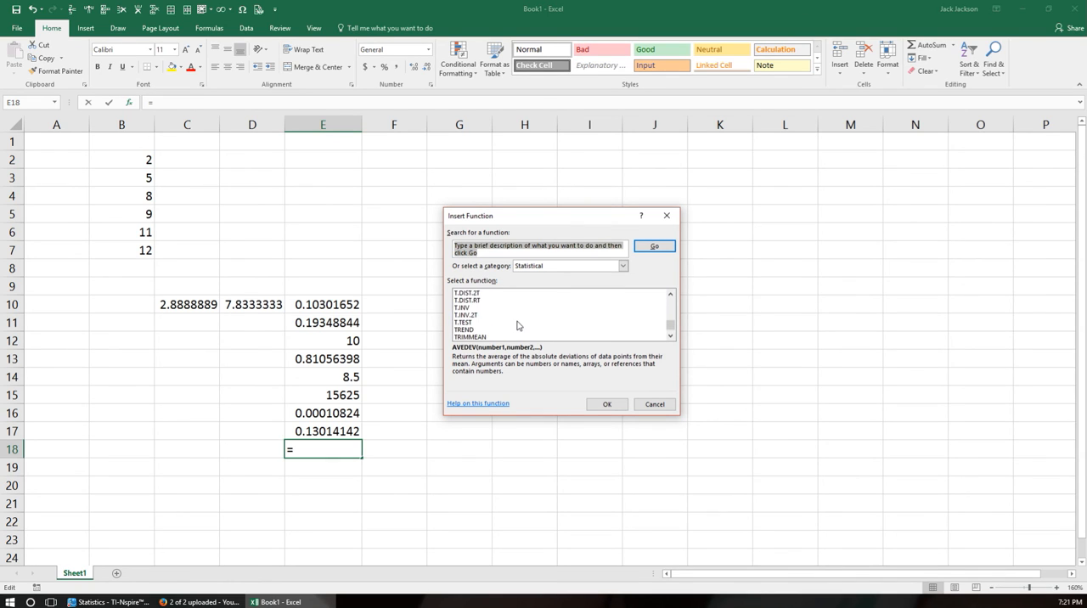
click(654, 405)
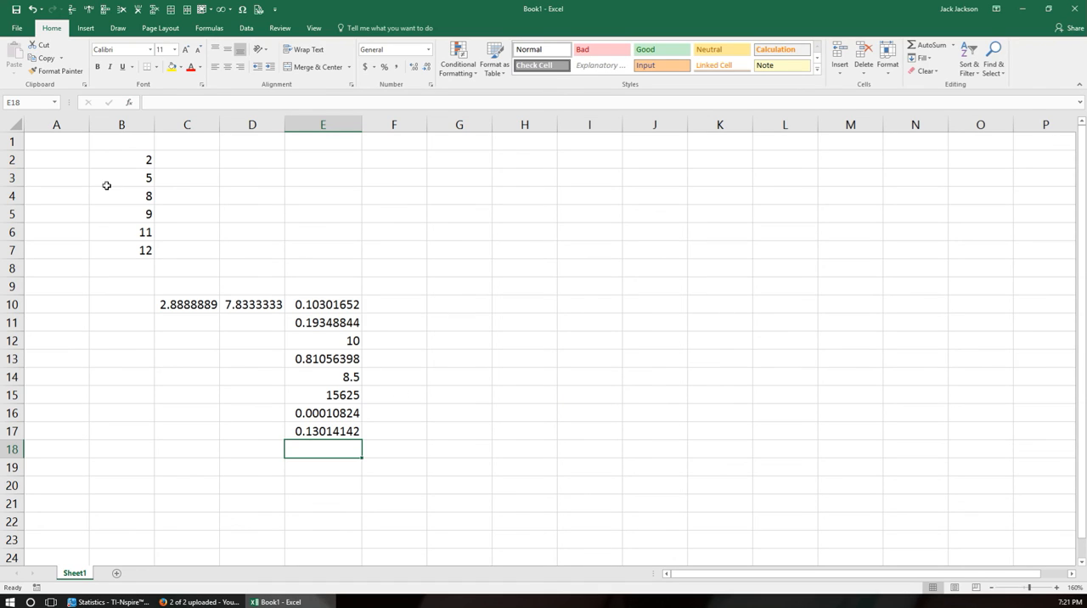